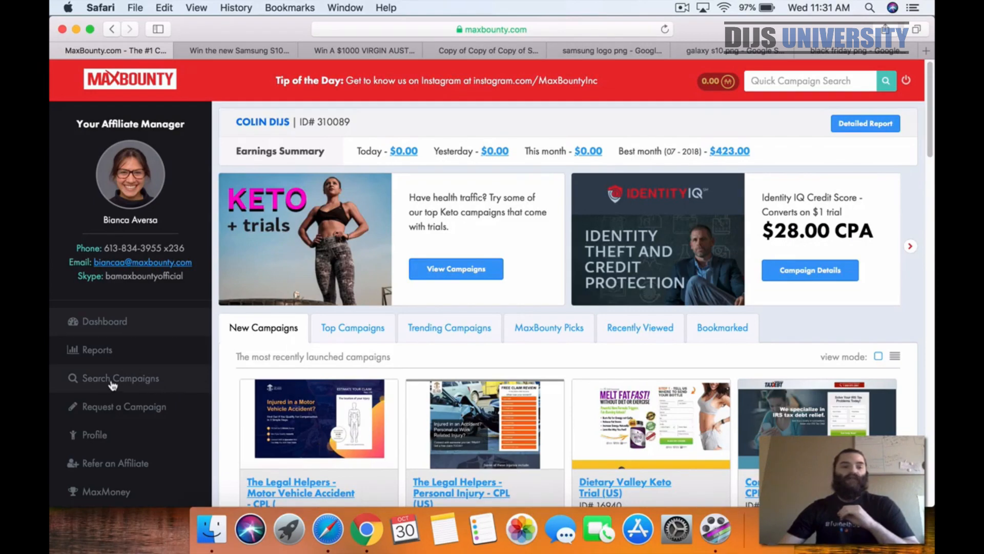
# - Open the campaign search page and skim the listed campaigns
pyautogui.scroll(-3, 98, 374)
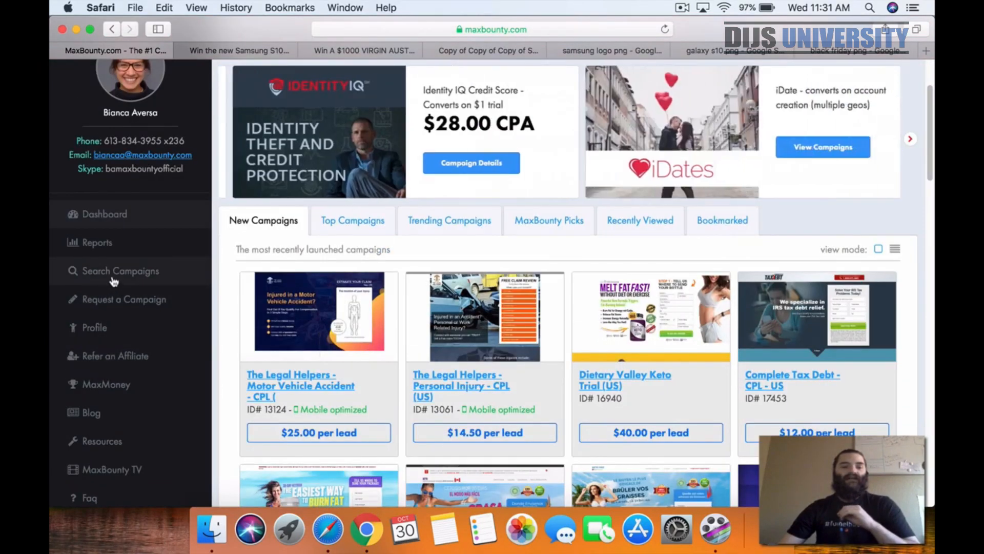
pyautogui.click(108, 279)
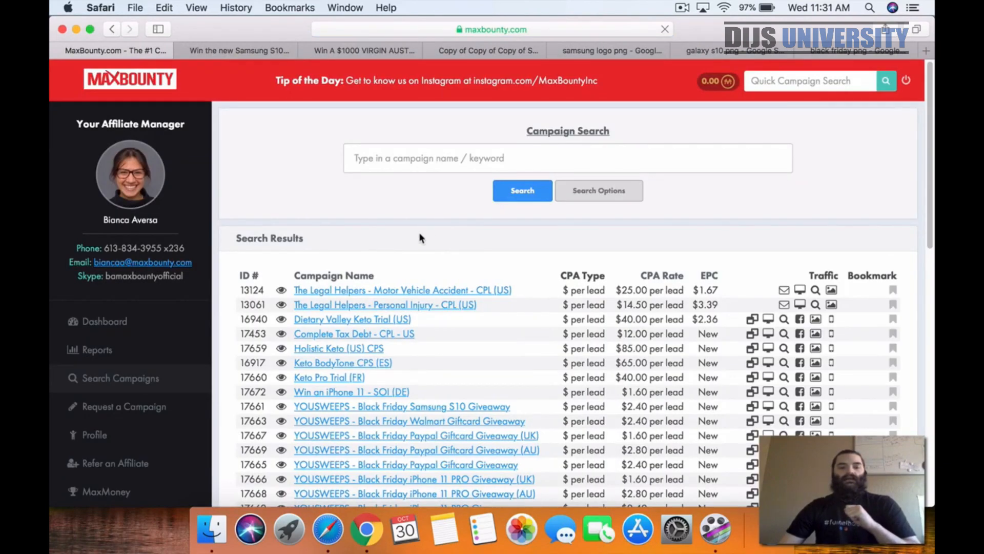
pyautogui.scroll(-5, 486, 297)
pyautogui.scroll(5, 486, 301)
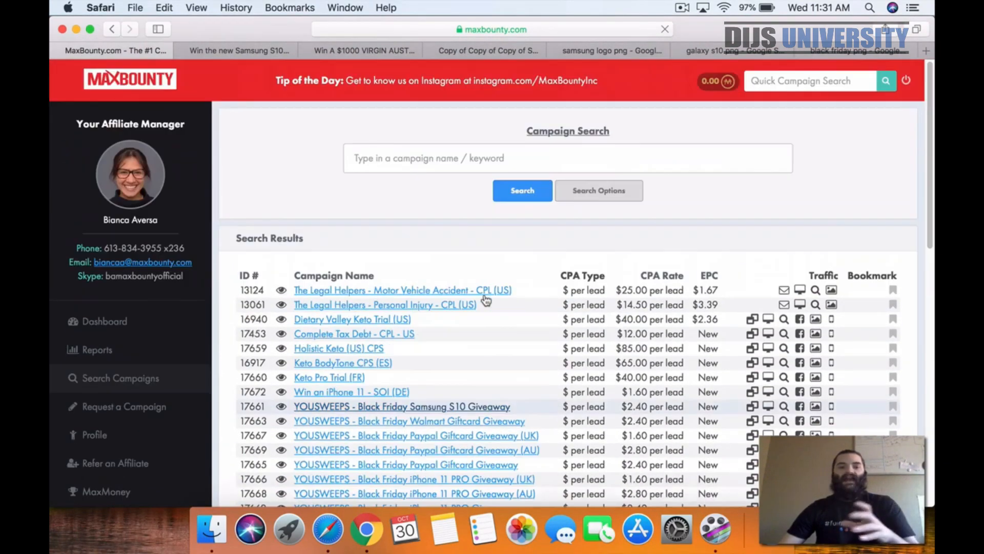
pyautogui.scroll(-6, 486, 297)
pyautogui.scroll(6, 484, 295)
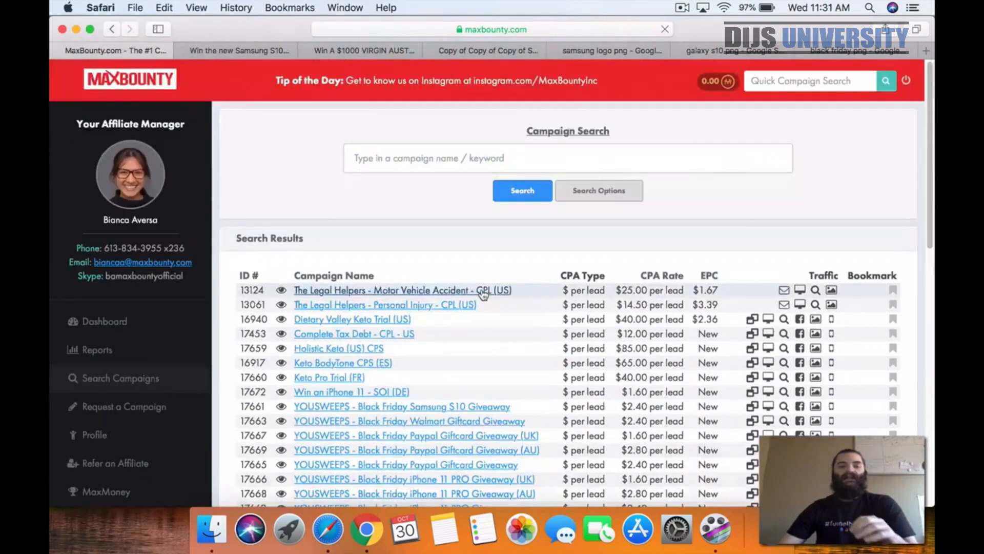
# - Search for campaigns with the country set to United States and the category set to Sweepstakes, using the expanded search options
pyautogui.click(494, 153)
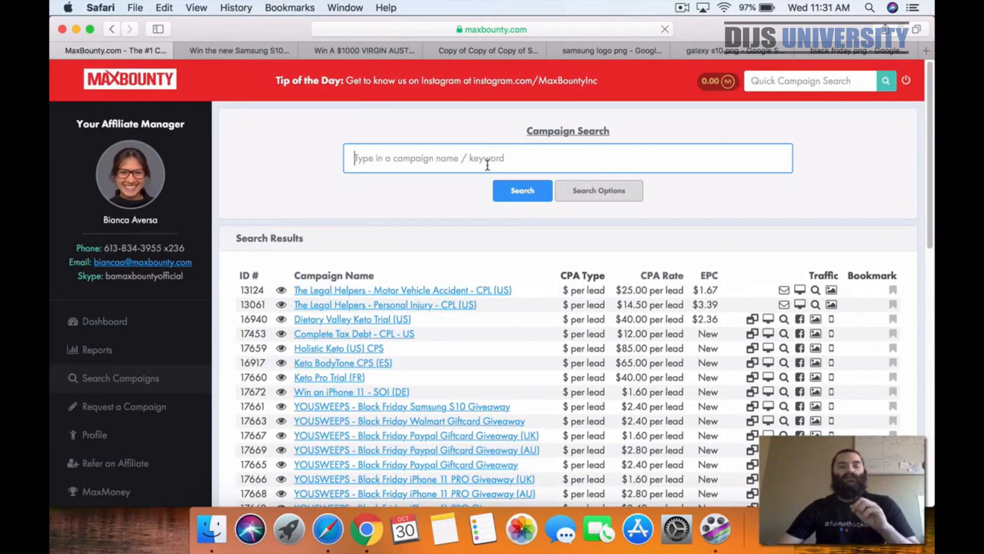
pyautogui.click(600, 190)
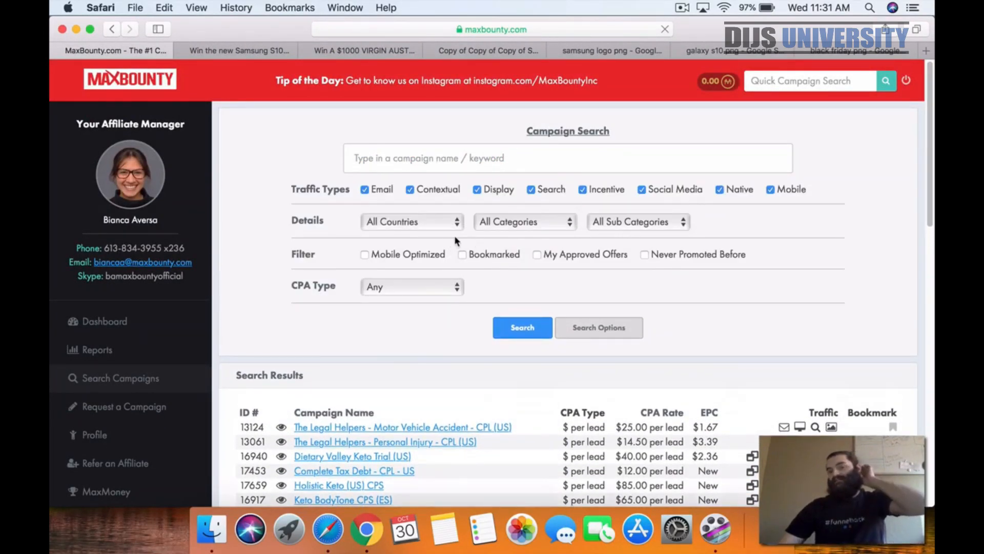
pyautogui.click(528, 221)
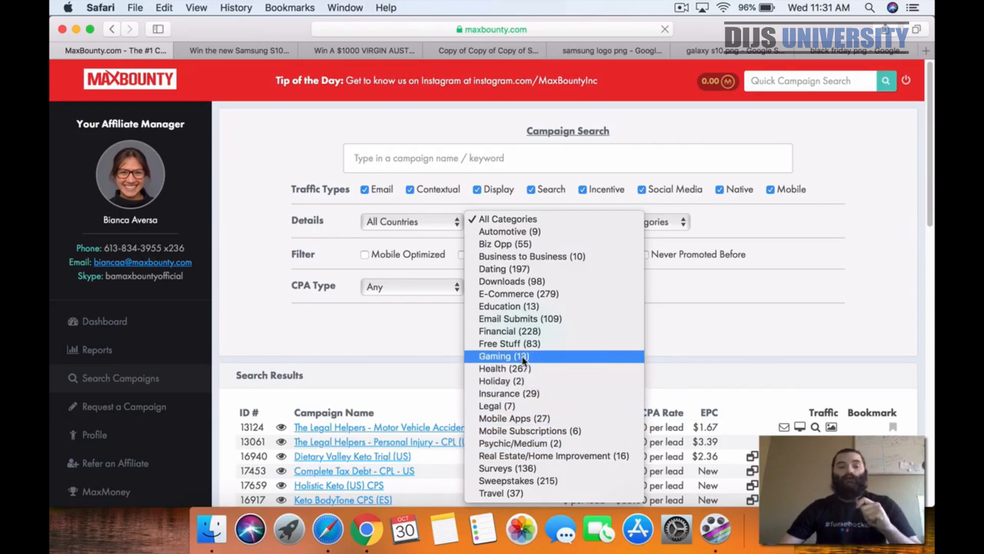
pyautogui.click(536, 479)
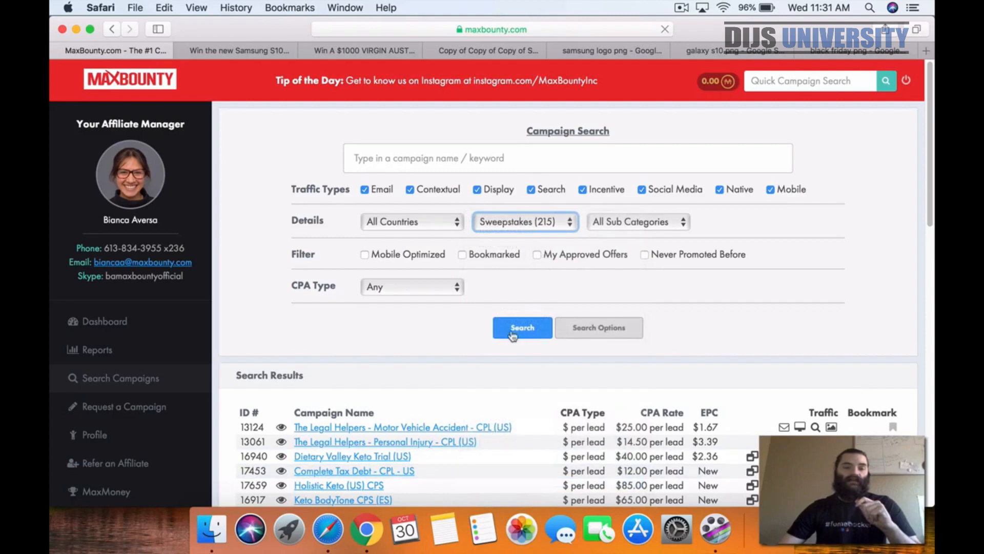
pyautogui.click(430, 231)
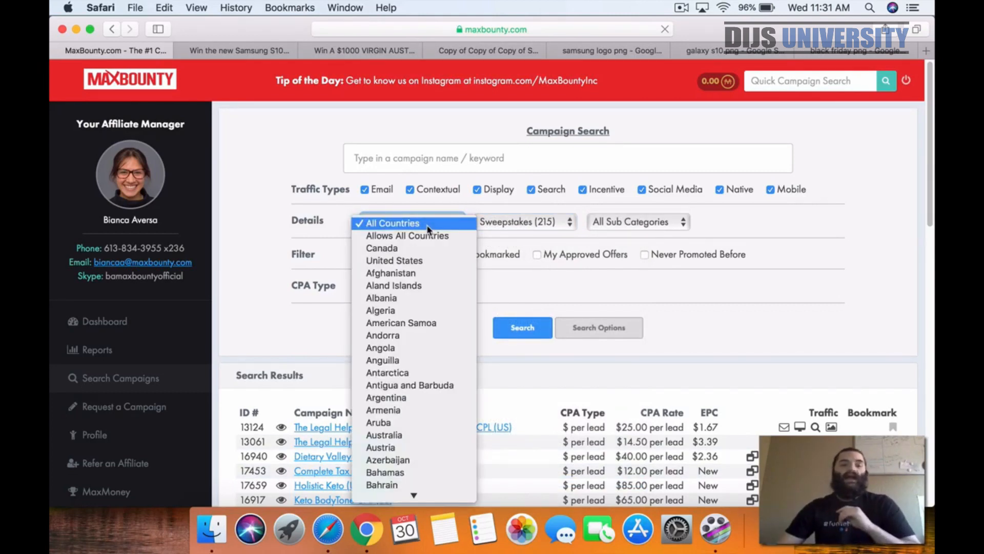
pyautogui.click(447, 261)
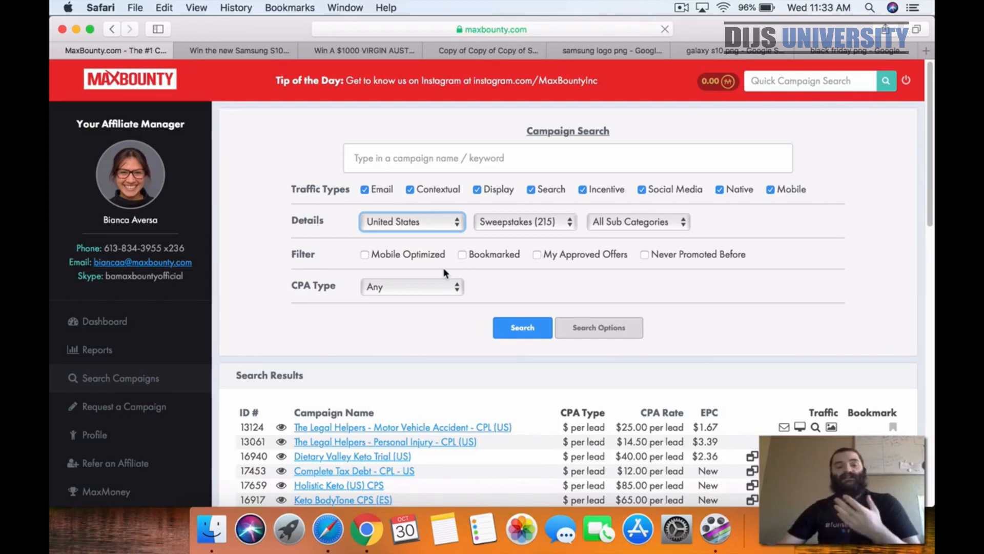
pyautogui.click(504, 330)
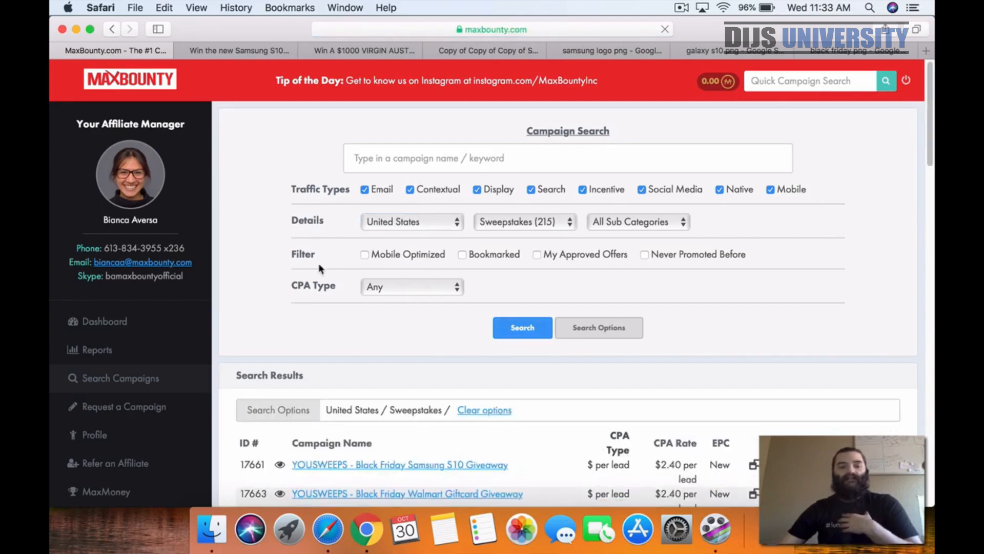
# - Examine the filtered sweepstakes campaigns, comparing their names, CPA rates, EPC and traffic types
pyautogui.scroll(-4, 317, 251)
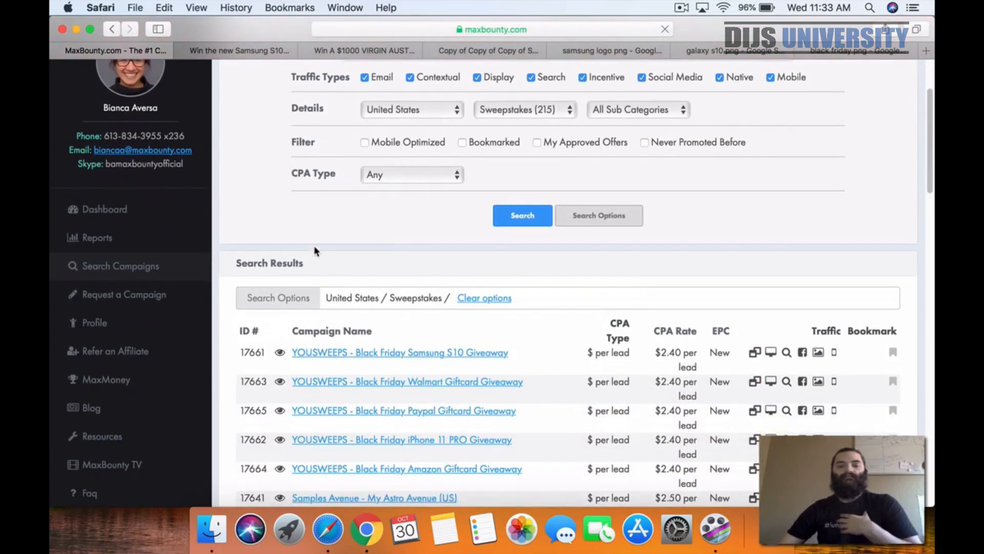
pyautogui.scroll(-5, 314, 250)
pyautogui.scroll(-4, 315, 250)
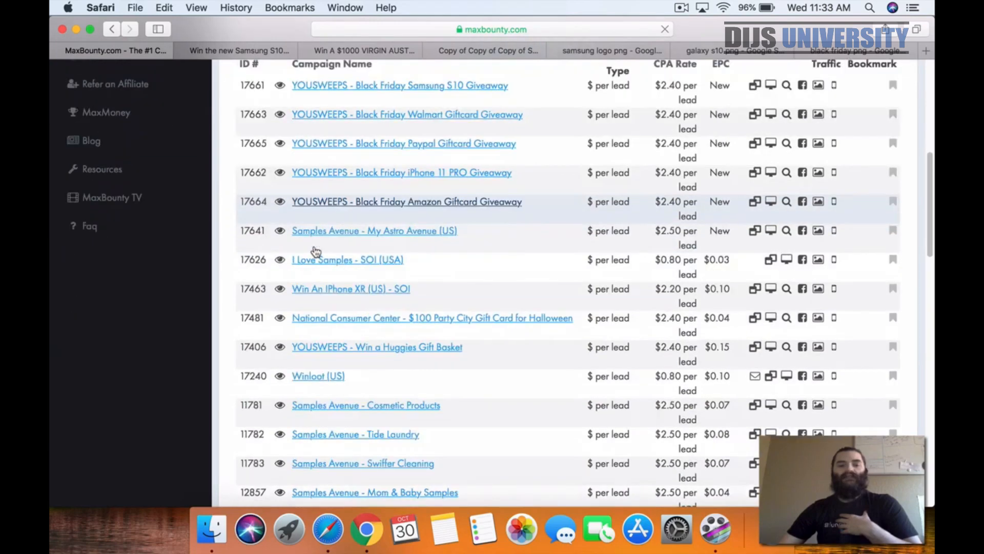
pyautogui.scroll(-3, 315, 251)
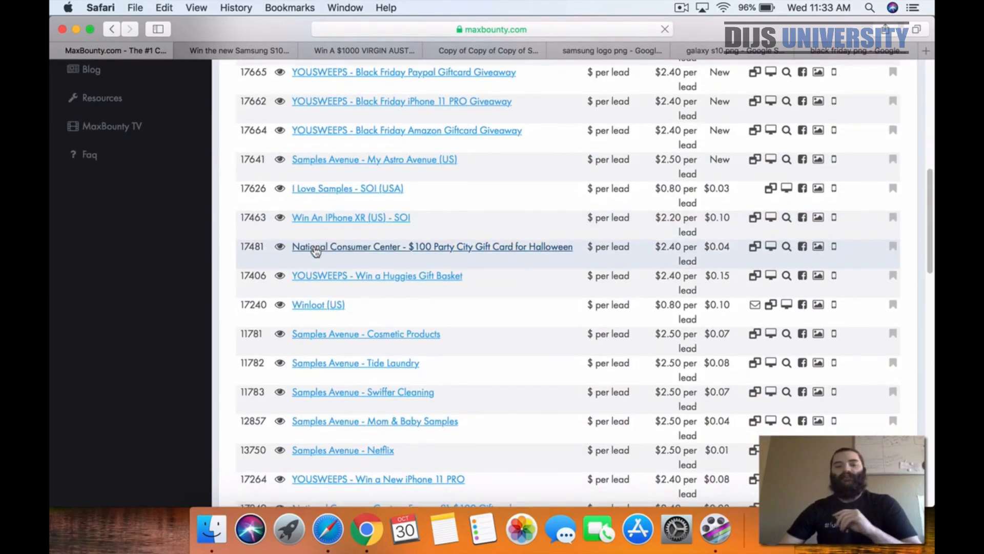
pyautogui.scroll(15, 316, 250)
pyautogui.scroll(-10, 391, 242)
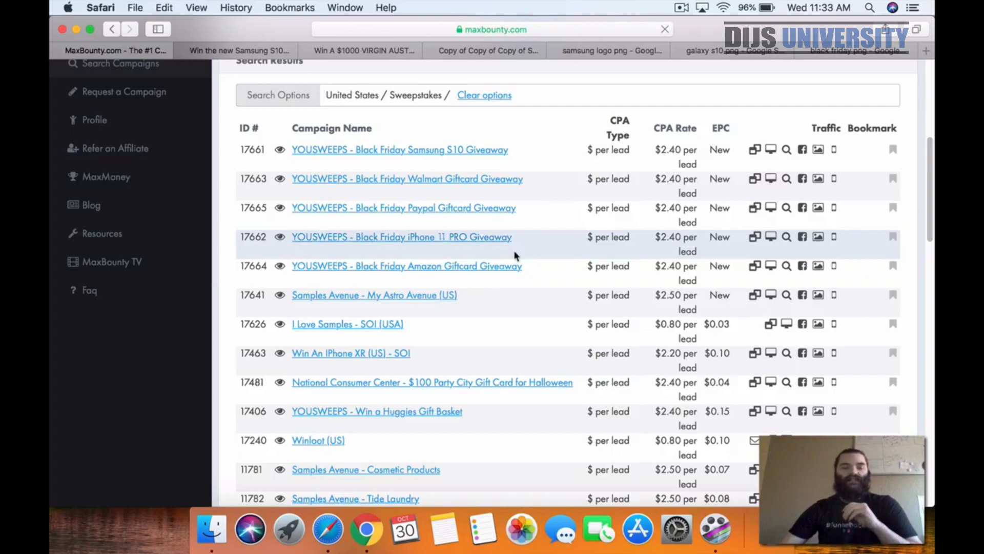
pyautogui.scroll(-3, 515, 255)
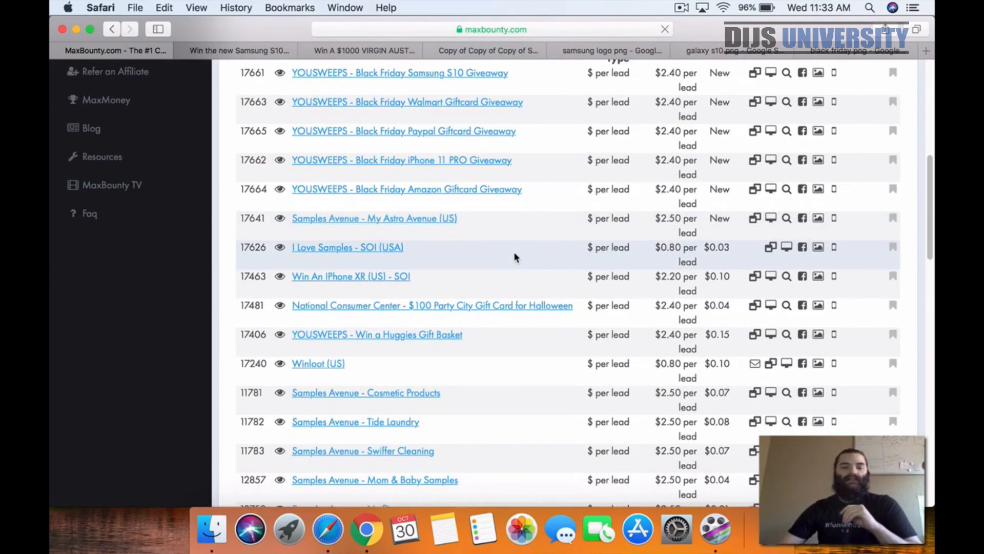
pyautogui.scroll(-1, 514, 256)
pyautogui.scroll(-5, 515, 256)
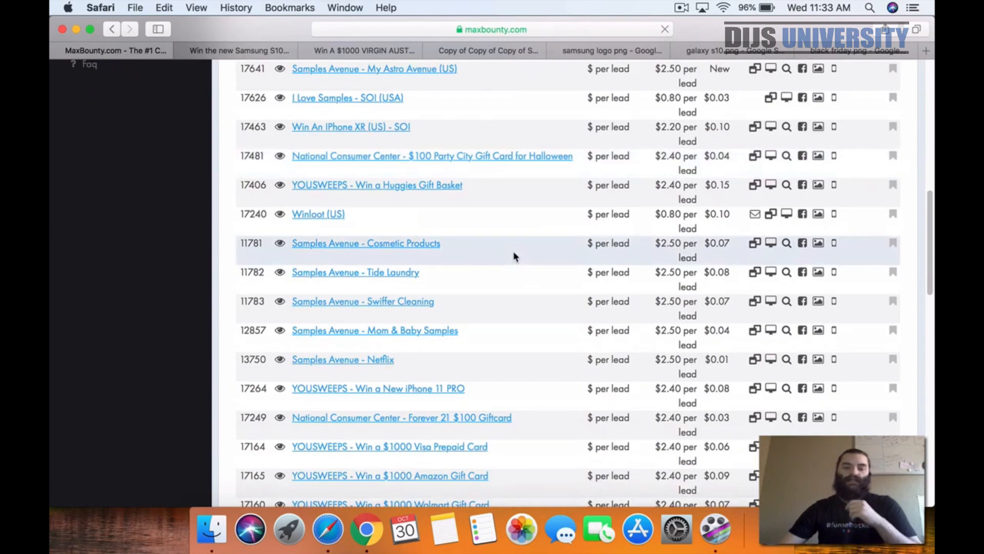
pyautogui.scroll(1, 514, 256)
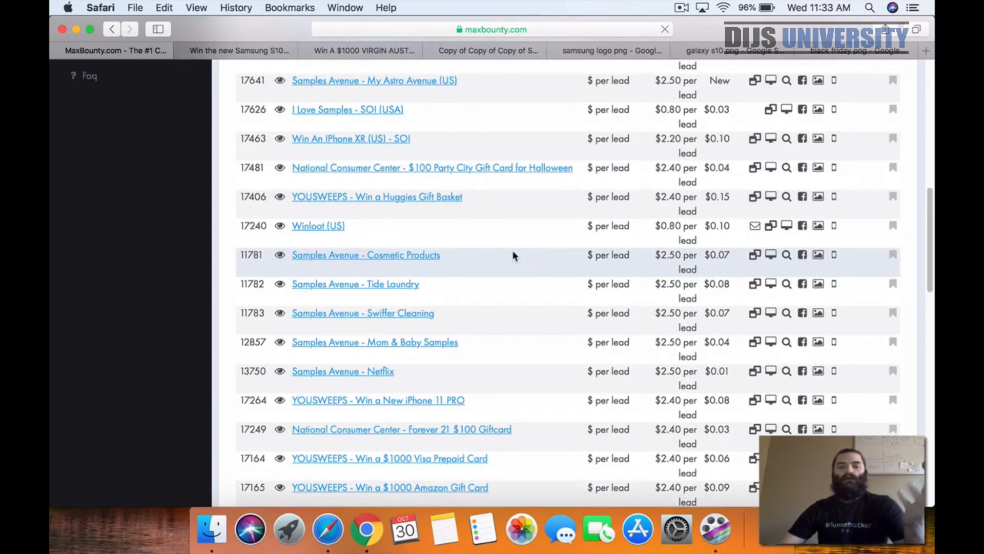
pyautogui.scroll(8, 515, 256)
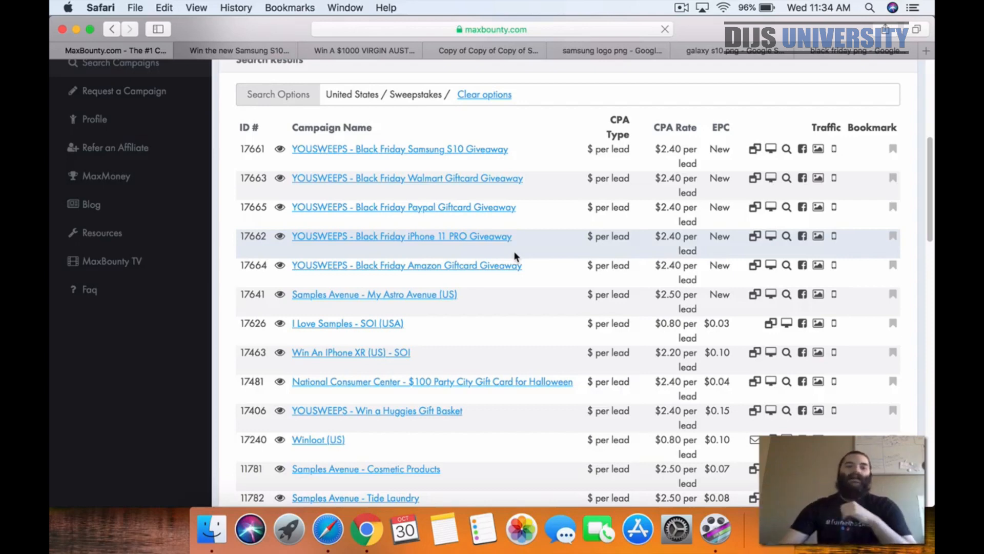
# - Open the YOUSWEEPS - Black Friday Samsung S10 Giveaway campaign and skim its details page
pyautogui.click(473, 150)
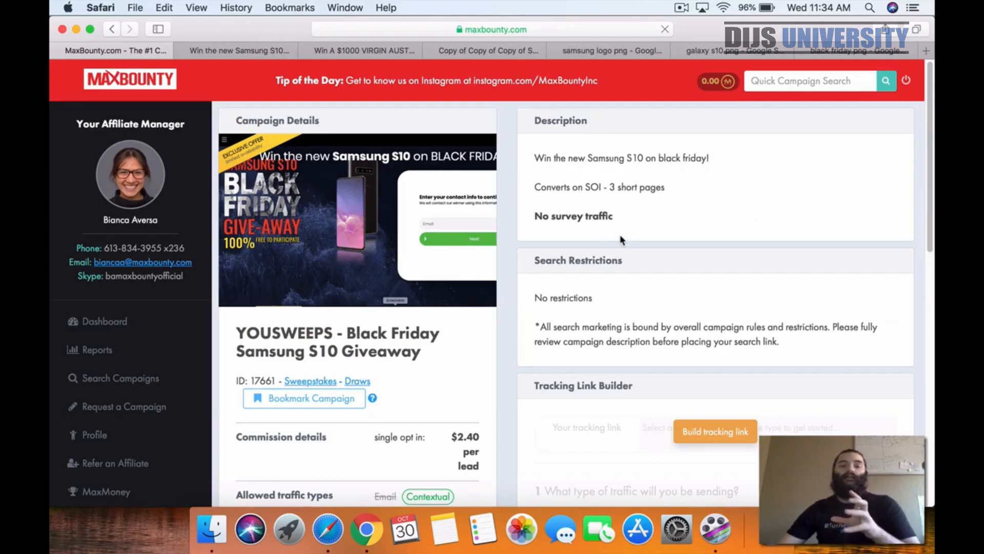
pyautogui.scroll(-6, 619, 235)
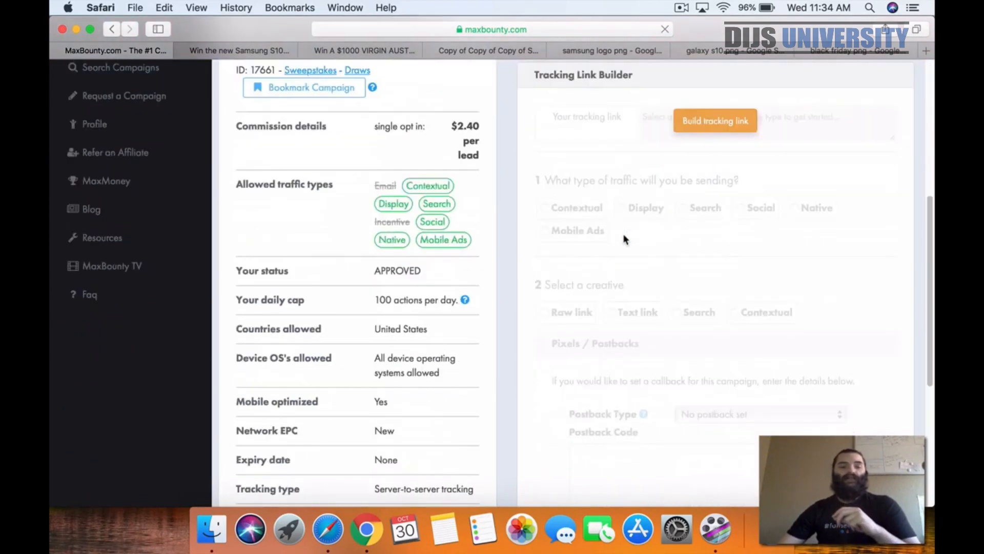
pyautogui.scroll(-2, 624, 239)
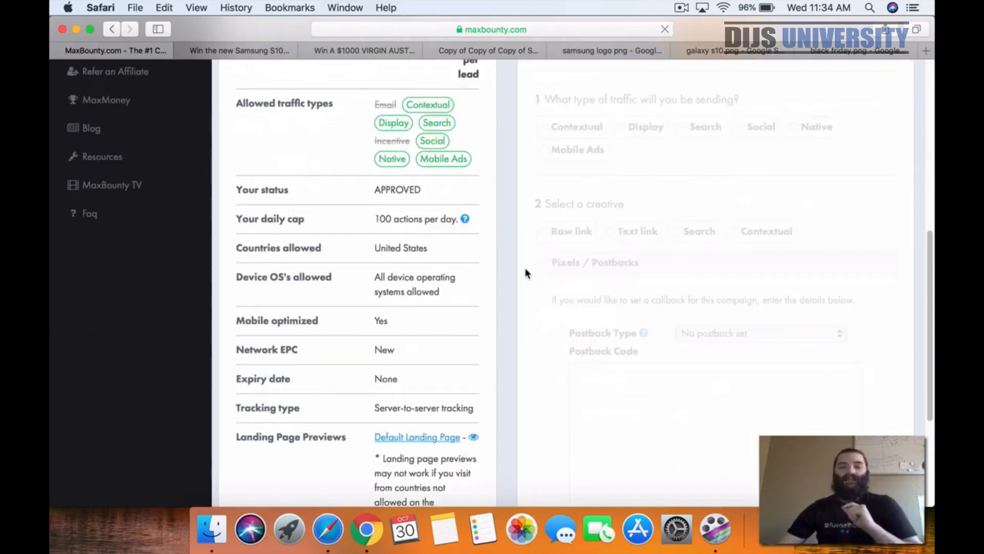
pyautogui.scroll(7, 526, 273)
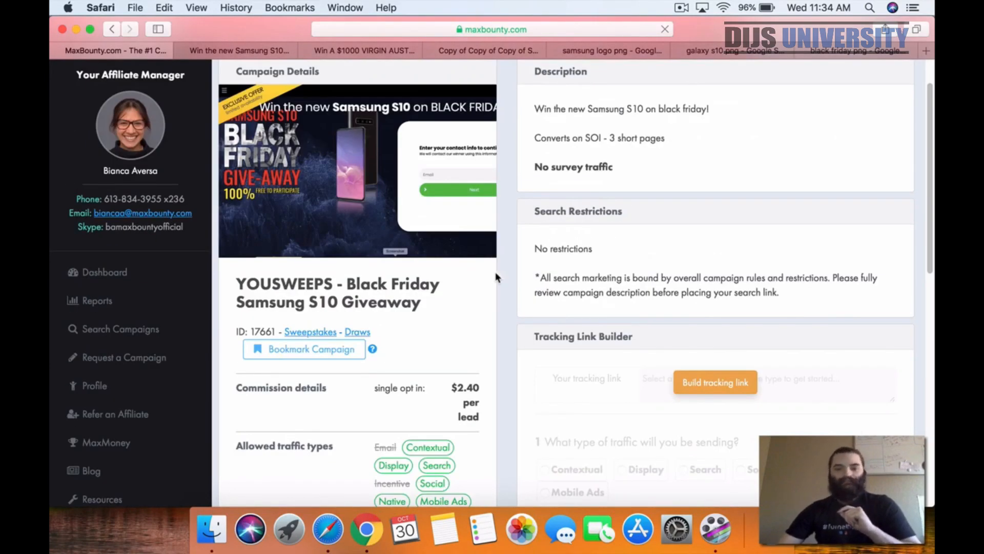
pyautogui.scroll(1, 523, 248)
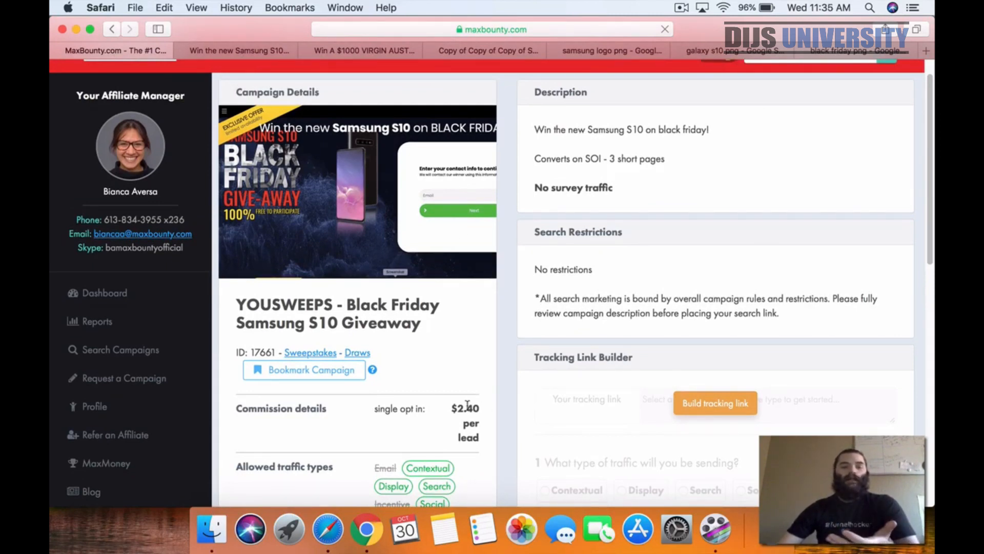
# - Review the campaign's commission details, allowed traffic types and search restrictions, highlighting the relevant text
pyautogui.moveTo(451, 408); pyautogui.dragTo(481, 438)
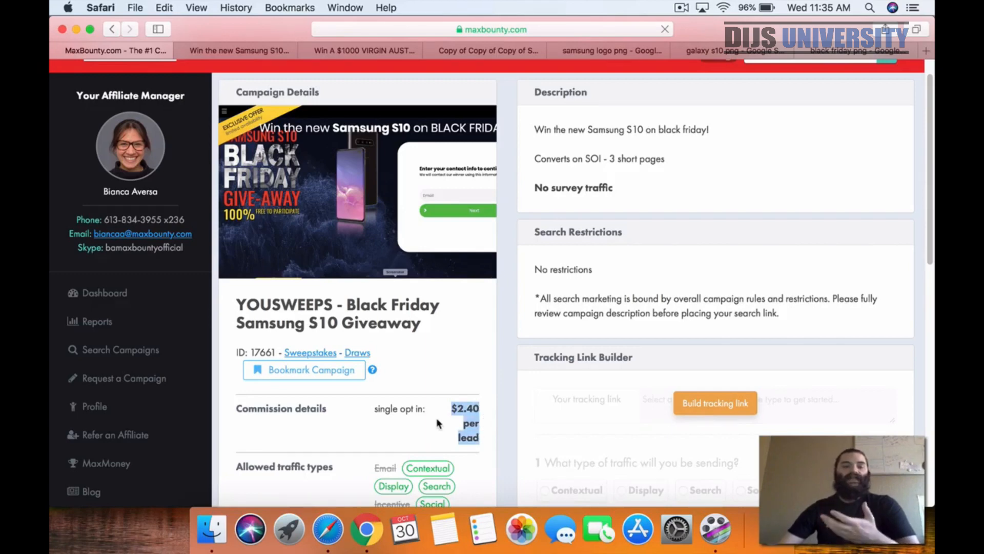
pyautogui.scroll(-3, 438, 423)
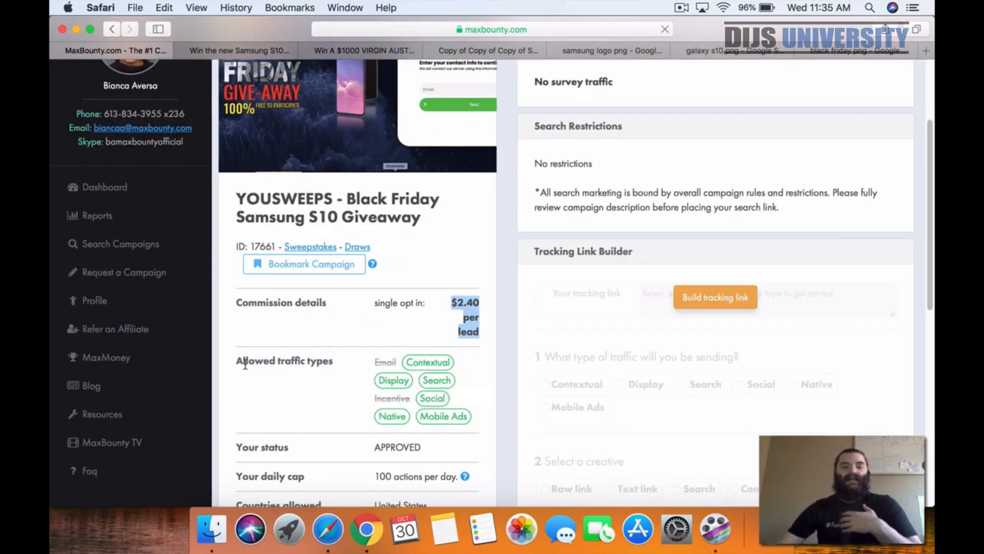
pyautogui.moveTo(245, 364); pyautogui.dragTo(472, 428)
pyautogui.click(487, 408)
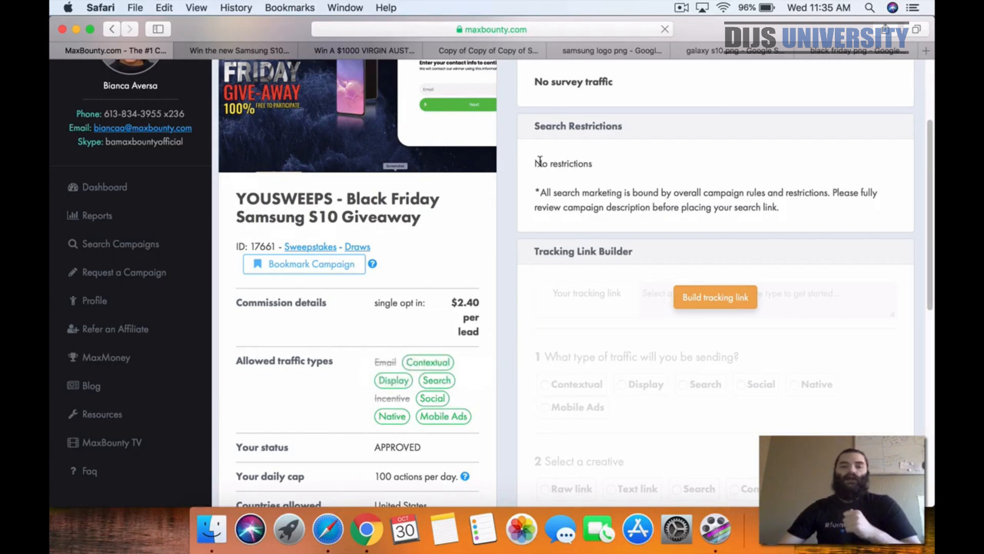
pyautogui.moveTo(540, 161); pyautogui.dragTo(764, 204)
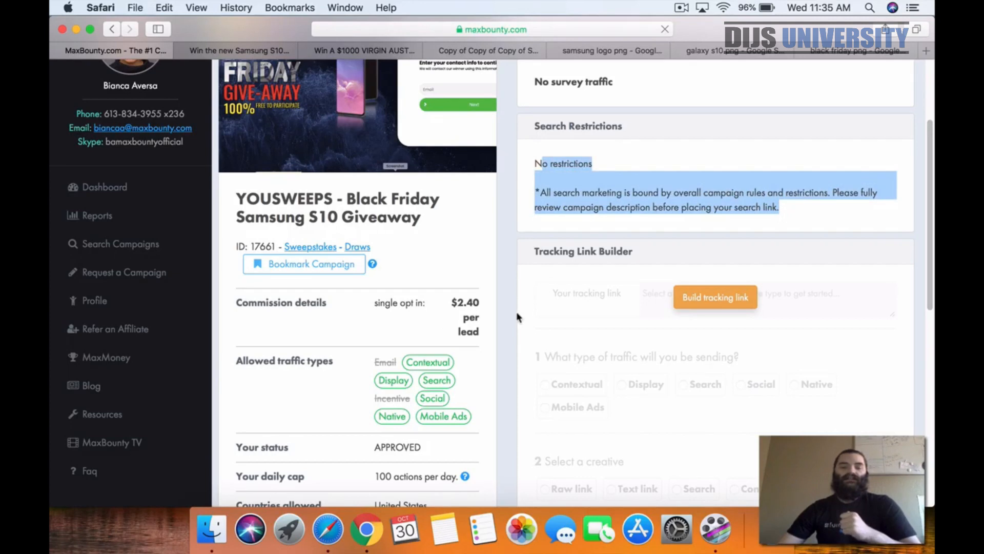
# - Check the campaign's daily cap, network EPC and mobile optimization entries, highlighting their values
pyautogui.scroll(-2, 527, 314)
pyautogui.click(392, 433)
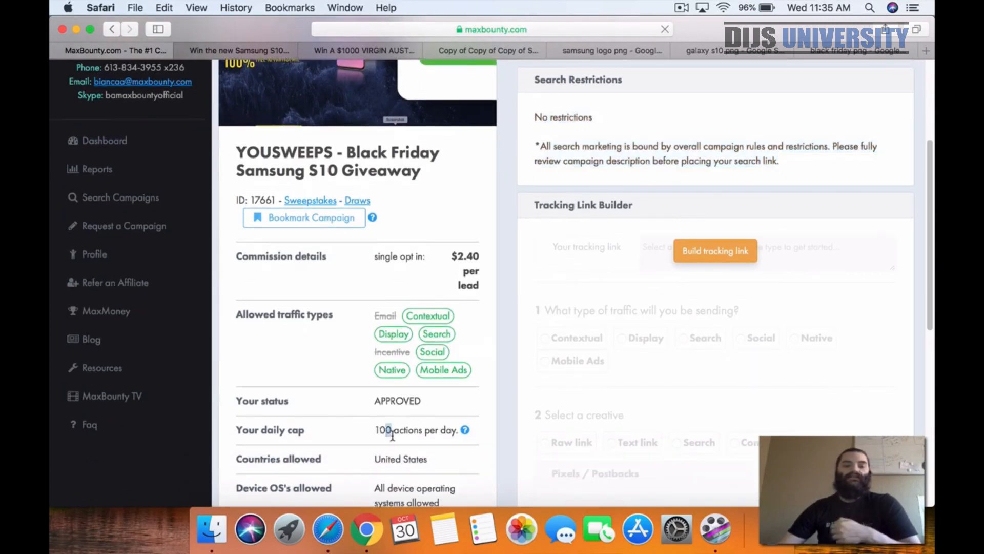
pyautogui.moveTo(392, 433); pyautogui.dragTo(452, 432)
pyautogui.click(491, 433)
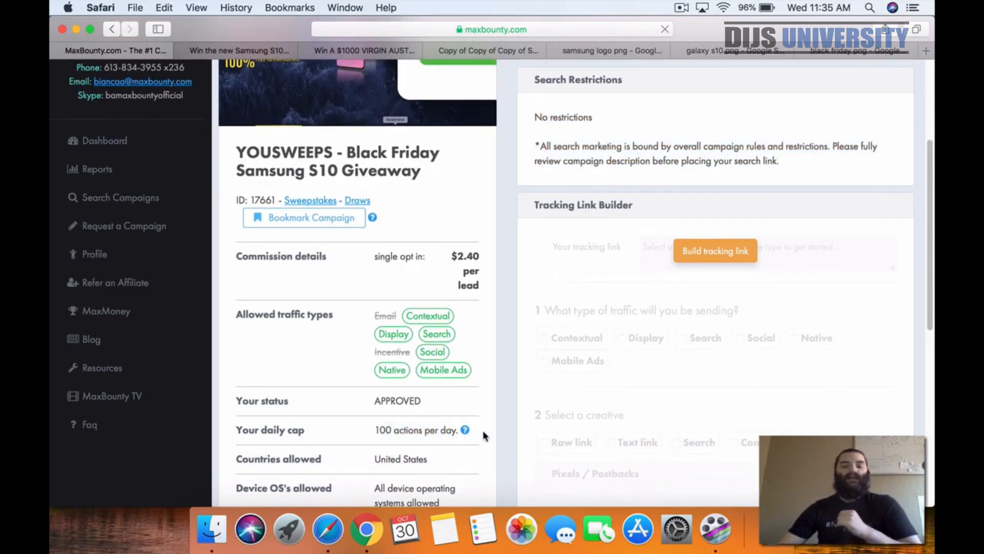
pyautogui.scroll(-2, 484, 435)
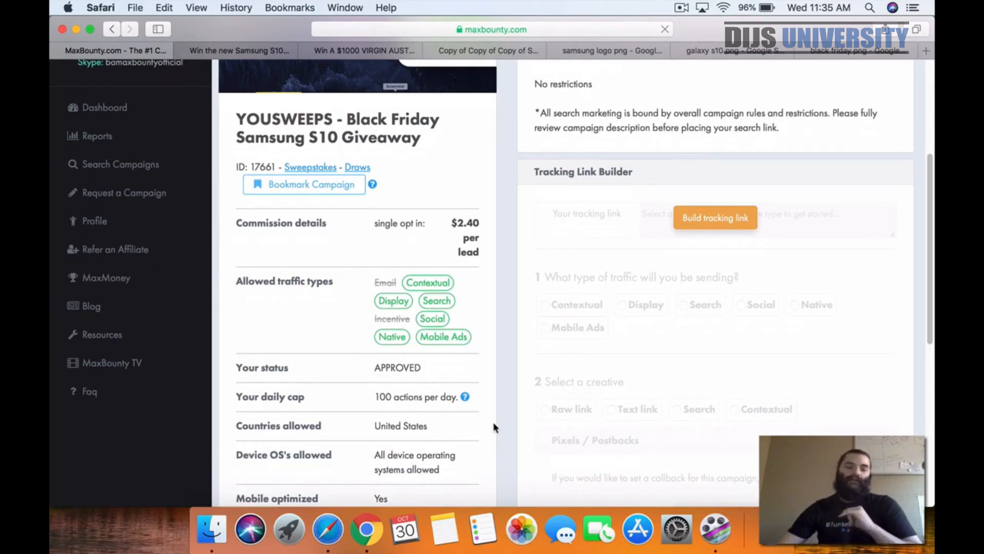
pyautogui.scroll(-5, 492, 424)
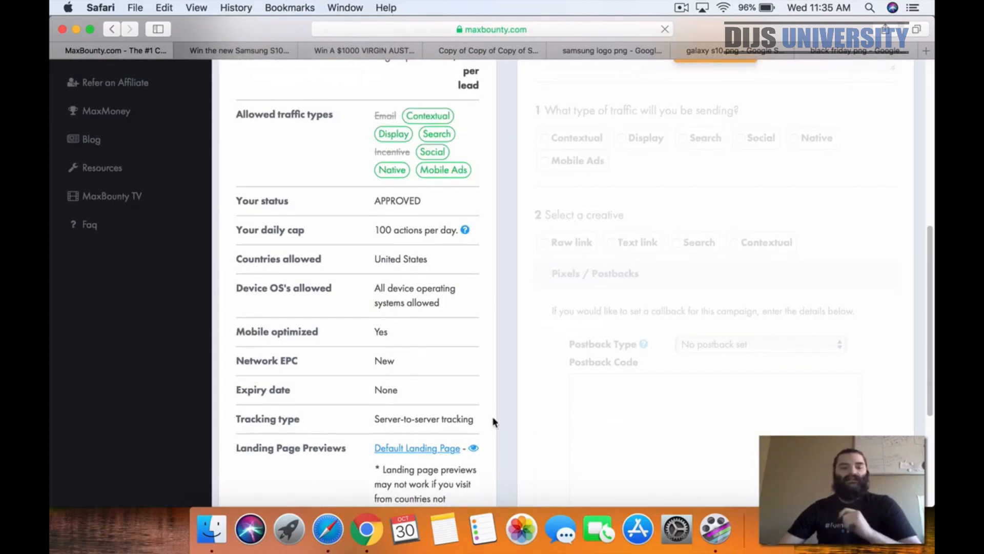
pyautogui.moveTo(366, 363); pyautogui.dragTo(427, 363)
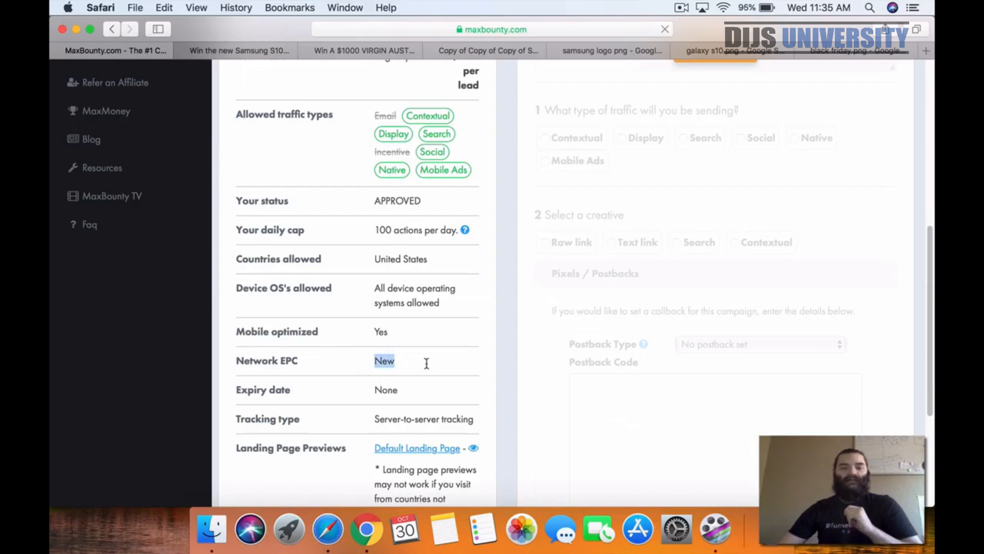
pyautogui.moveTo(370, 332); pyautogui.dragTo(414, 334)
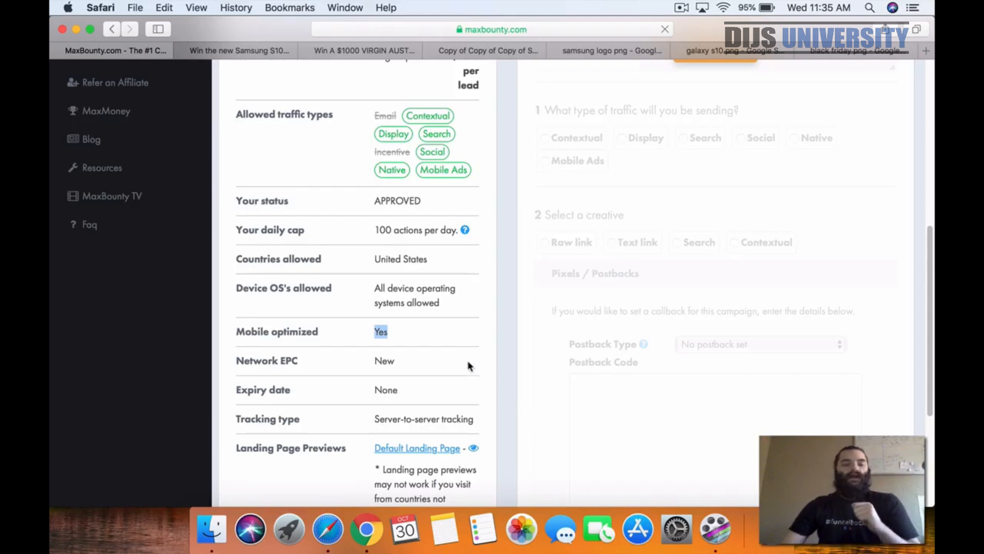
pyautogui.scroll(-1, 469, 362)
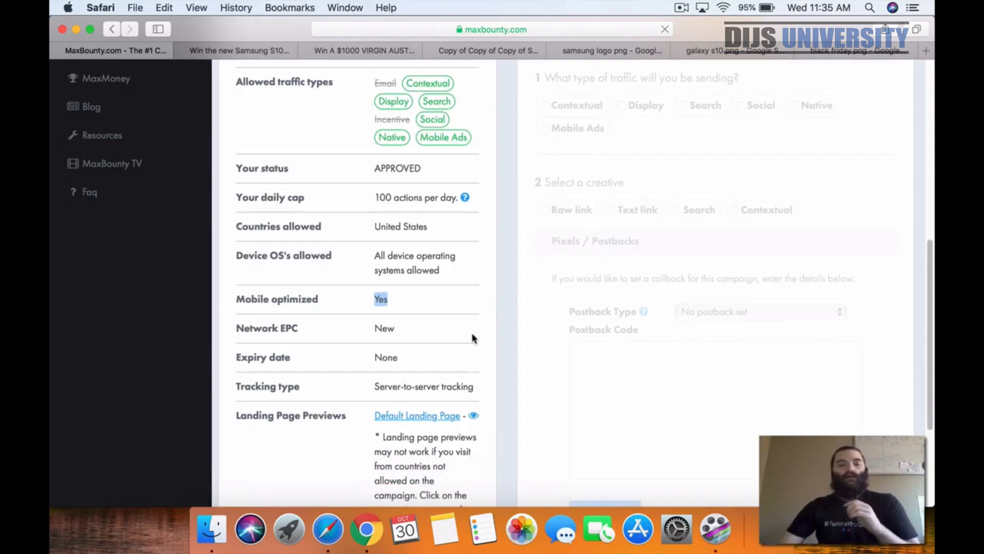
# - Review the rest of the campaign details and the offer's Samsung S10 landing page, including its footer links and email entry form
pyautogui.scroll(-5, 482, 326)
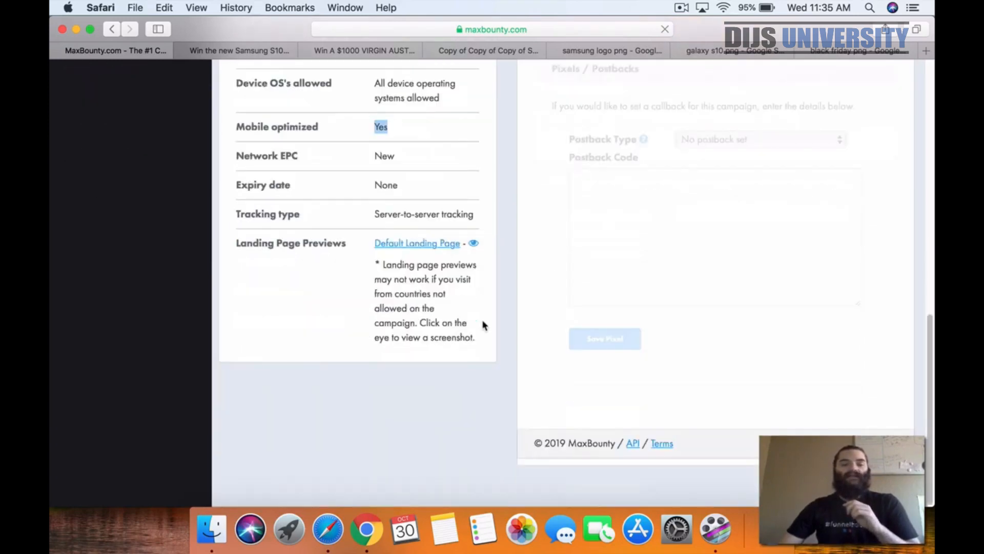
pyautogui.scroll(15, 482, 323)
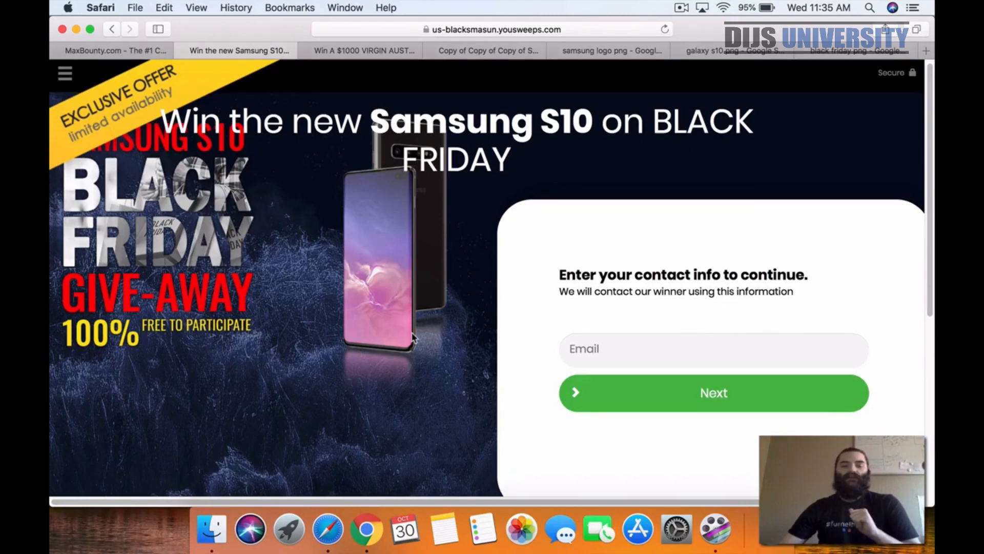
pyautogui.scroll(-6, 451, 369)
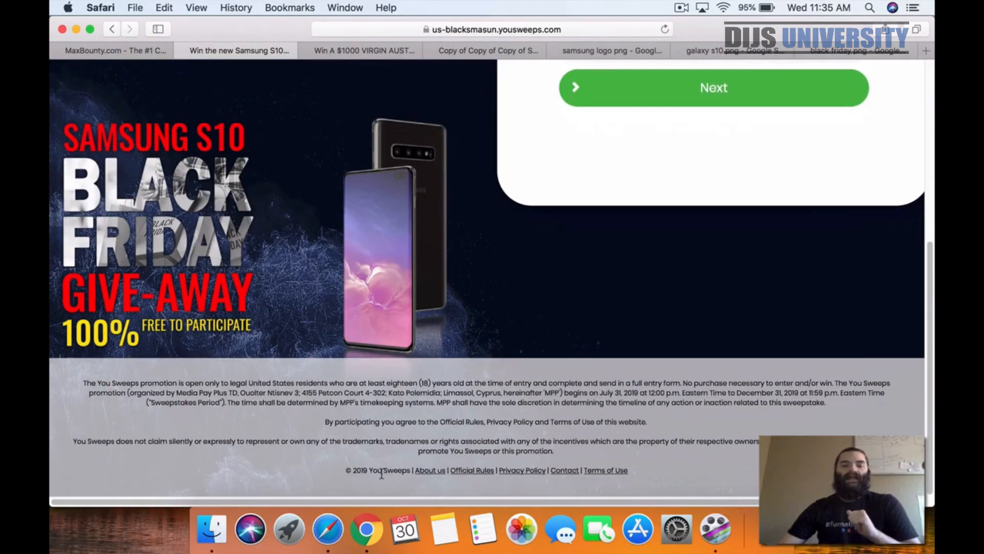
pyautogui.moveTo(345, 471); pyautogui.dragTo(642, 474)
pyautogui.scroll(6, 646, 474)
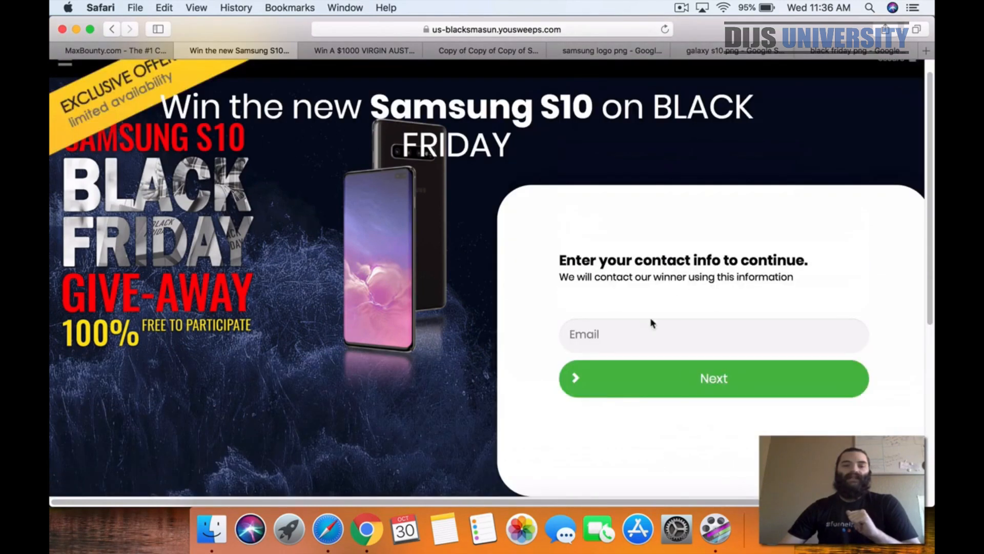
pyautogui.click(649, 343)
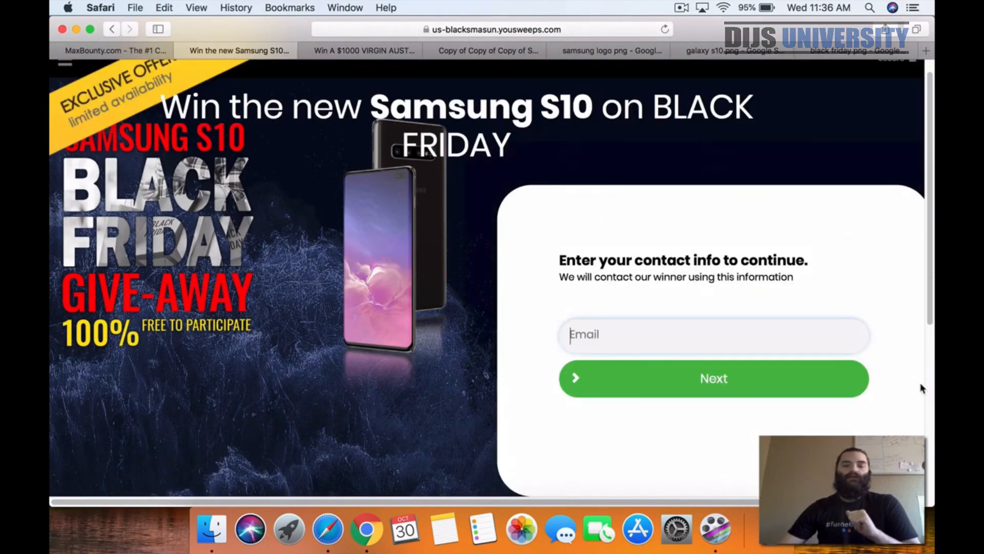
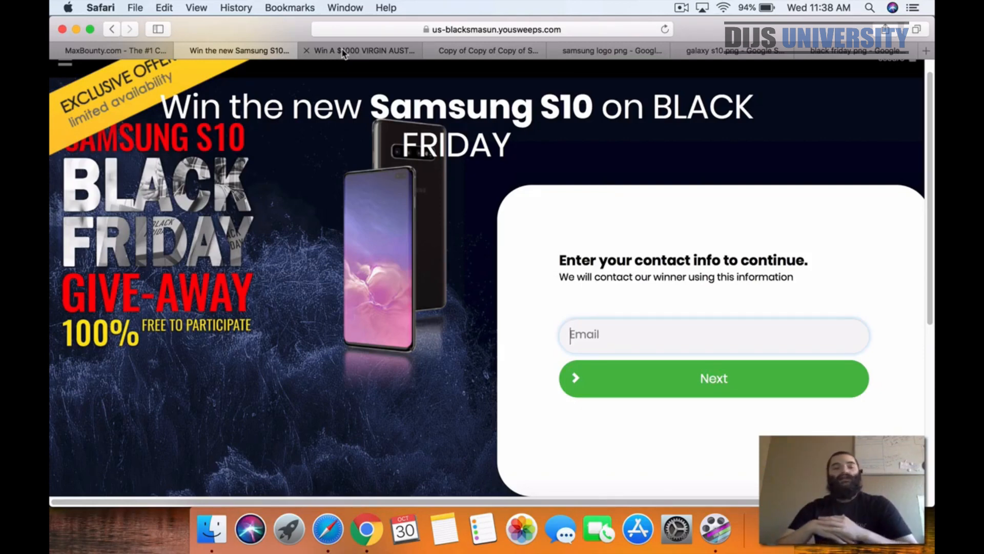
# - Switch to the ClickFunnels editor and look over the survey page template, from the image placeholder and ad copy to the answer options
pyautogui.click(343, 54)
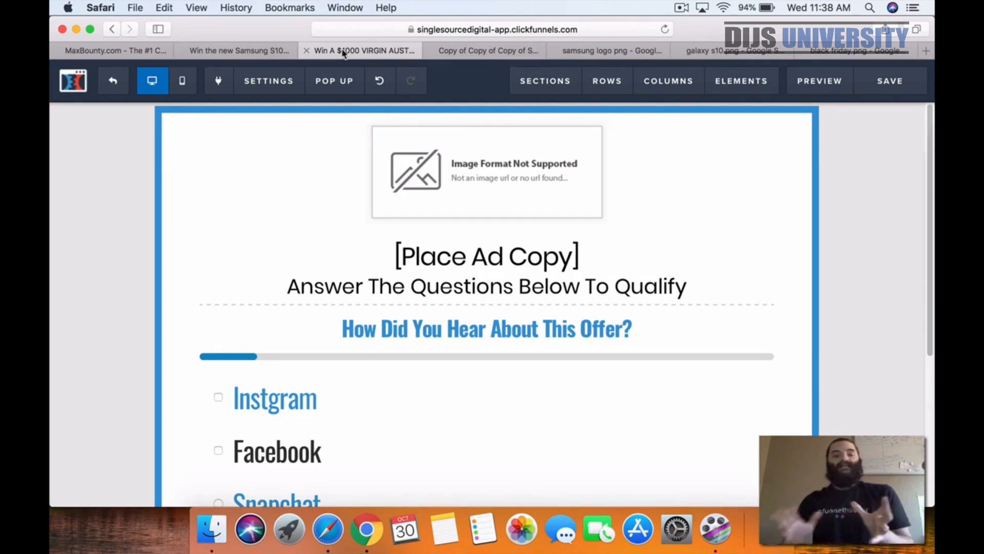
pyautogui.scroll(-3, 288, 201)
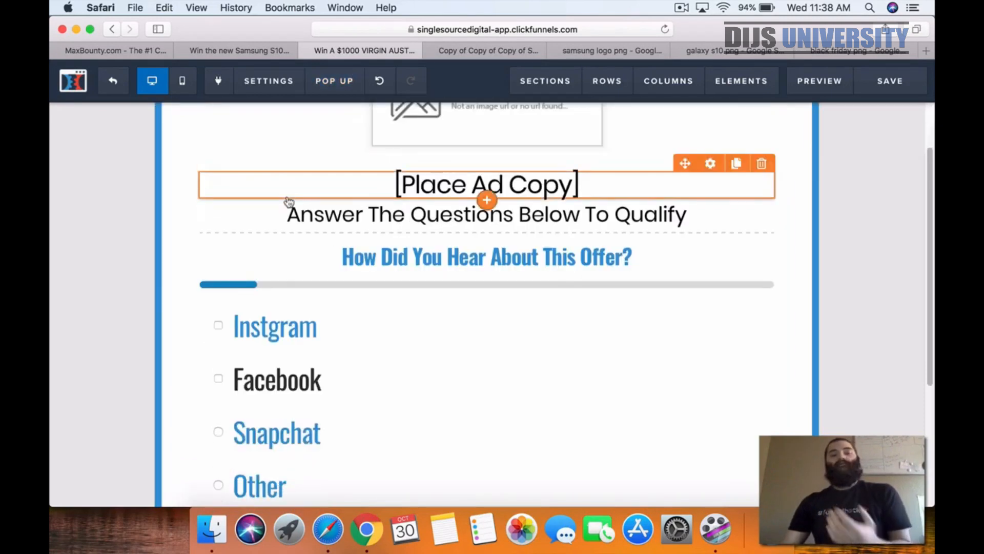
pyautogui.scroll(-2, 518, 374)
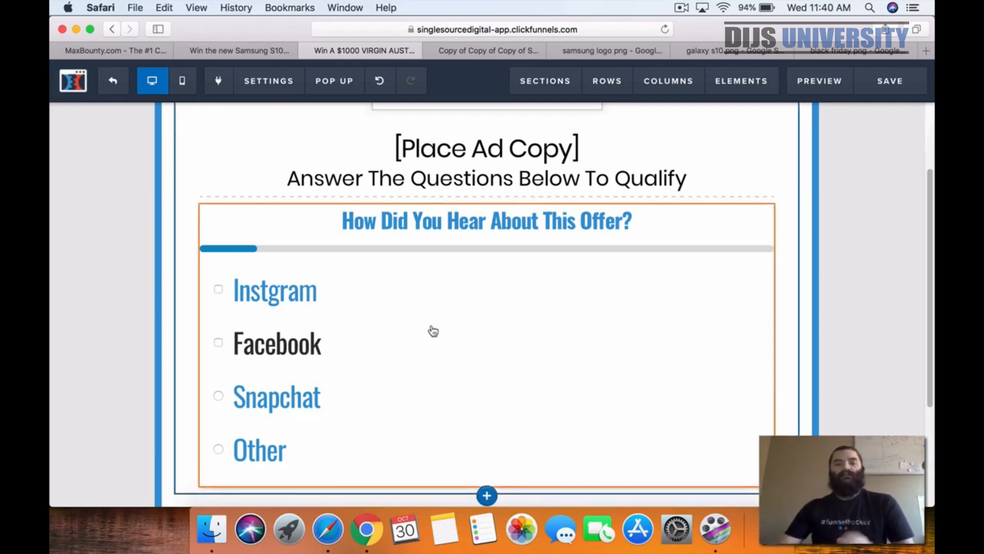
pyautogui.scroll(-1, 413, 314)
pyautogui.scroll(5, 413, 313)
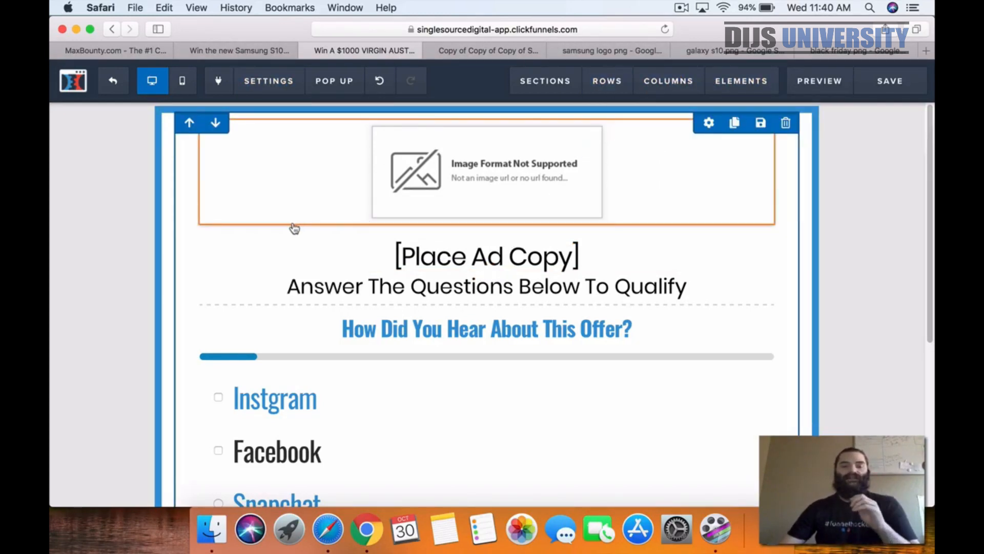
# - Save the black oval Samsung logo from the "samsung logo png" image results to the Desktop as Samsung-Logo-PNG-Free-Download
pyautogui.click(597, 51)
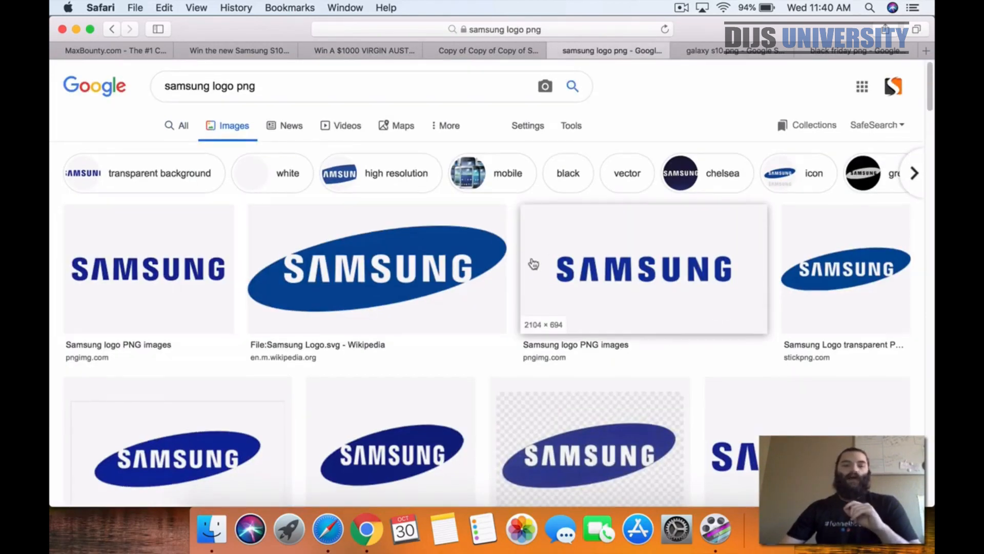
pyautogui.scroll(-3, 532, 264)
pyautogui.scroll(-3, 531, 268)
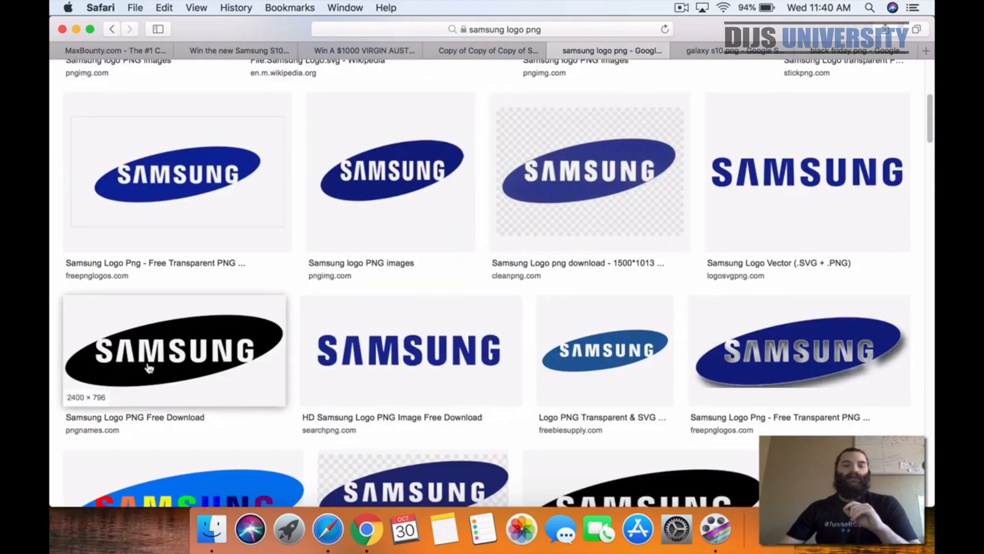
pyautogui.click(169, 349)
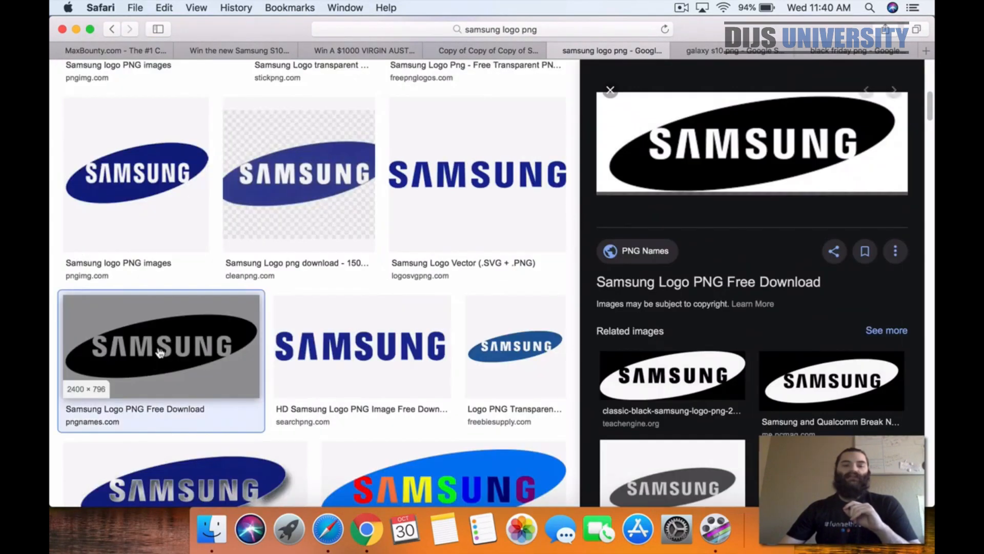
pyautogui.rightClick(740, 150)
pyautogui.click(775, 320)
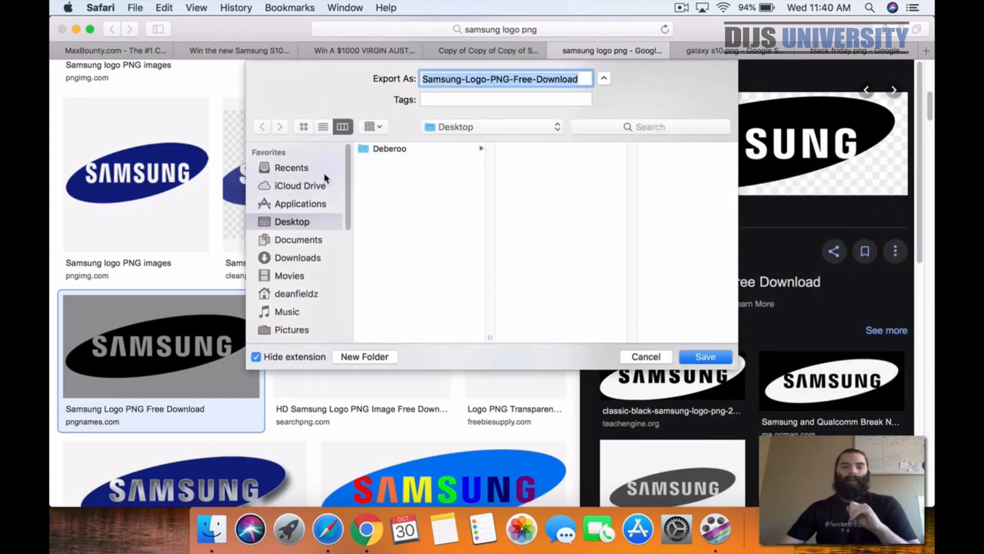
pyautogui.click(703, 359)
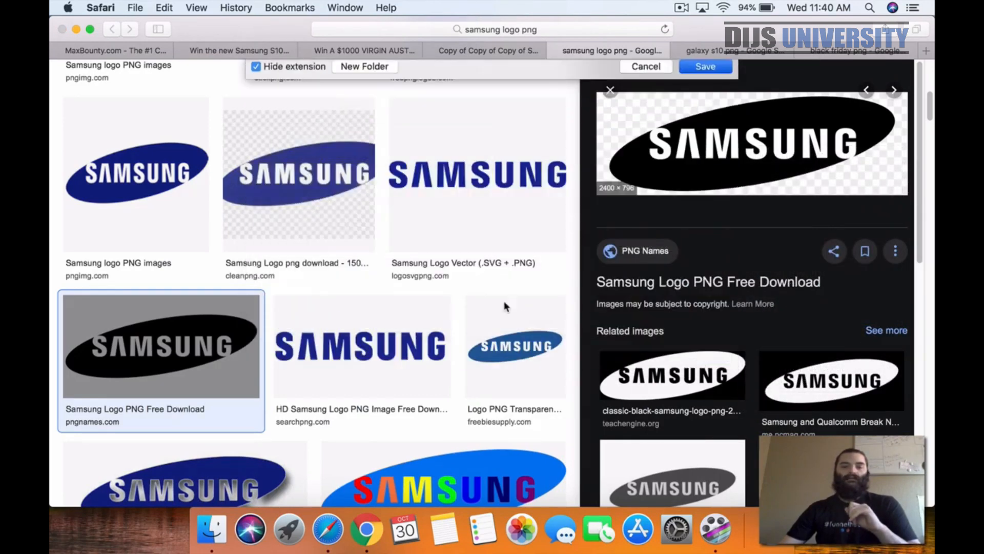
# - Browse the image results for alternative Samsung logos, previewing the Samsung Galaxy logo and its related images
pyautogui.scroll(-5, 451, 292)
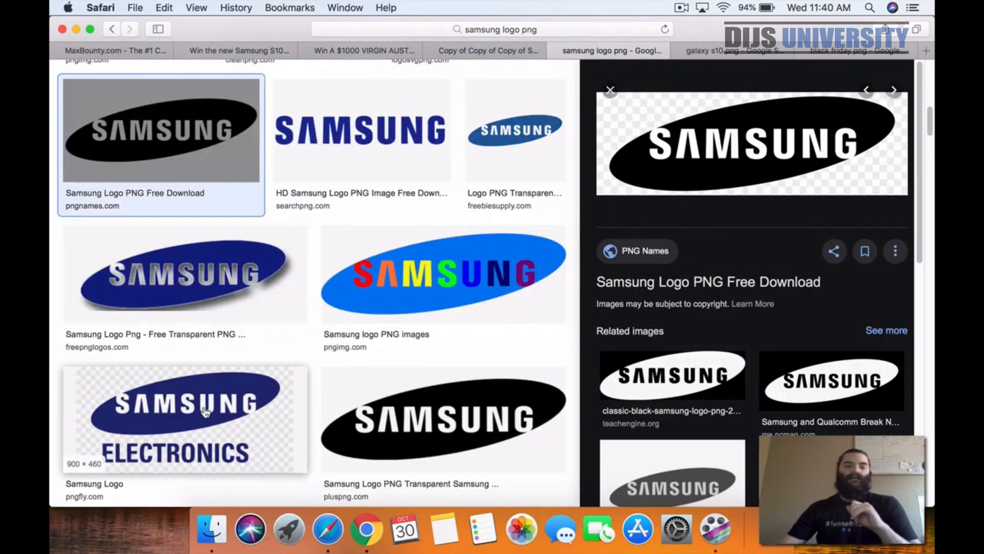
pyautogui.scroll(-7, 420, 343)
pyautogui.scroll(-3, 421, 340)
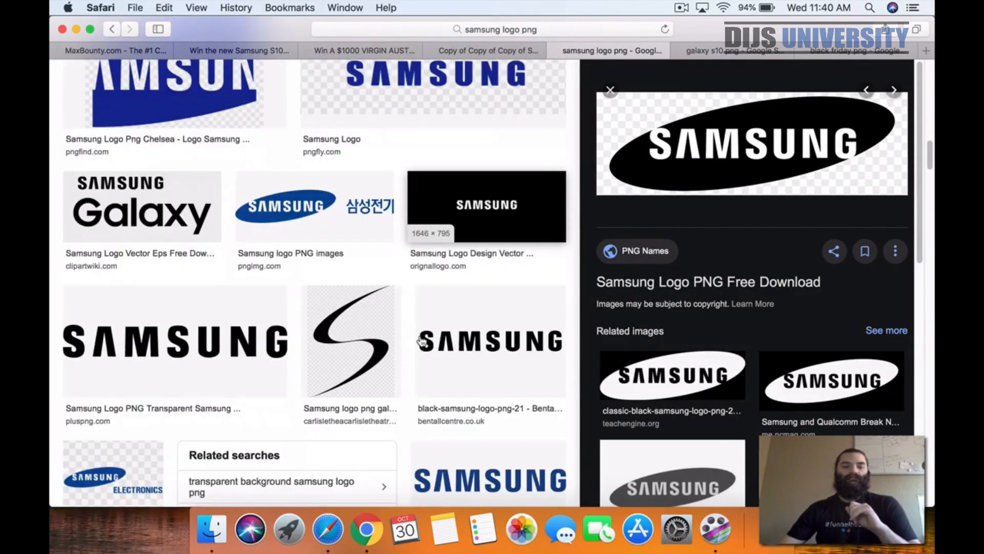
pyautogui.click(143, 208)
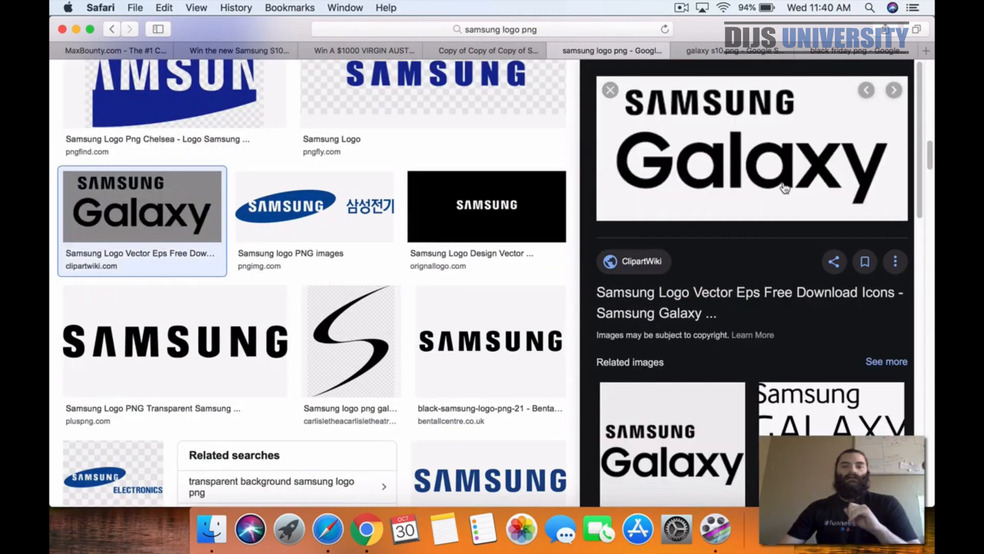
pyautogui.scroll(1, 460, 241)
pyautogui.scroll(7, 460, 241)
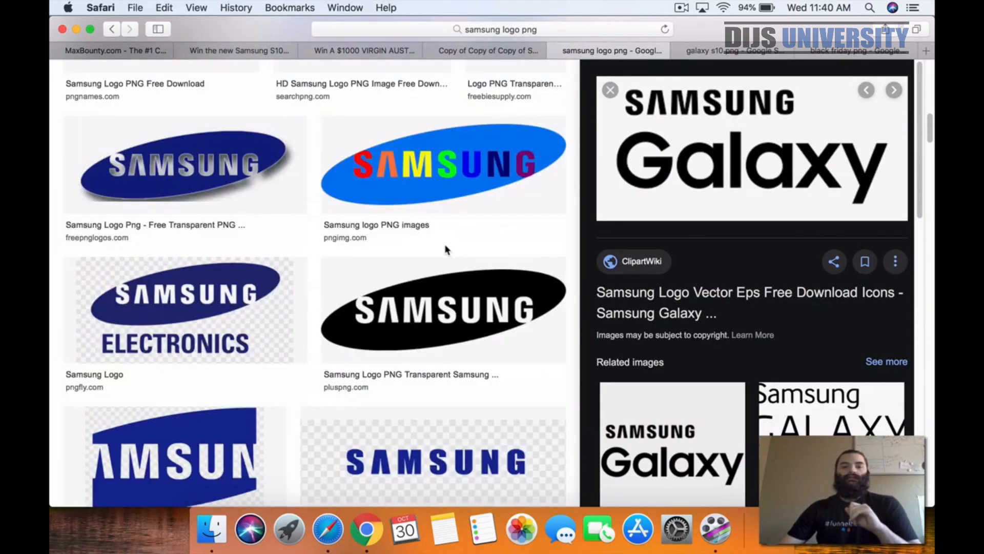
pyautogui.scroll(-8, 730, 321)
pyautogui.scroll(1, 731, 321)
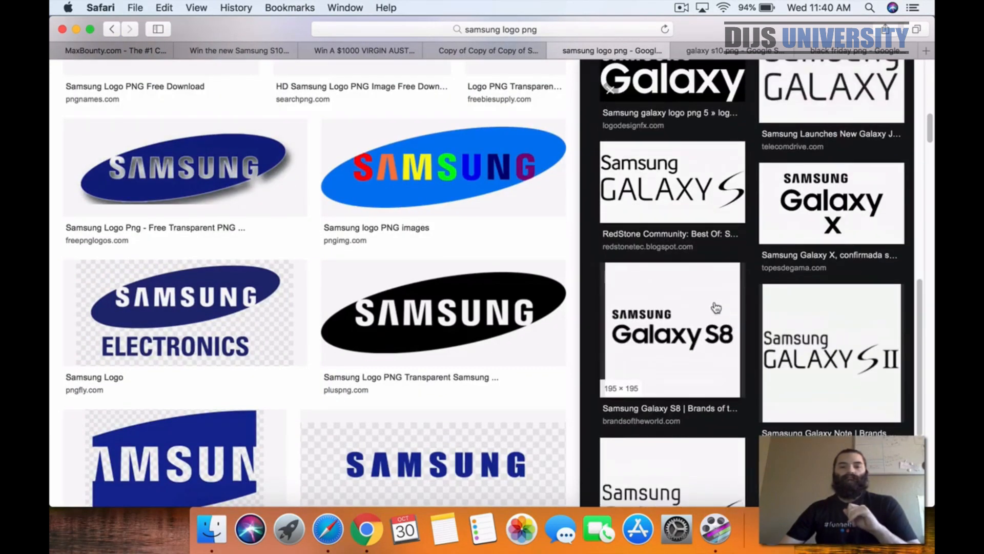
pyautogui.scroll(-2, 784, 329)
pyautogui.scroll(2, 765, 313)
pyautogui.scroll(3, 764, 312)
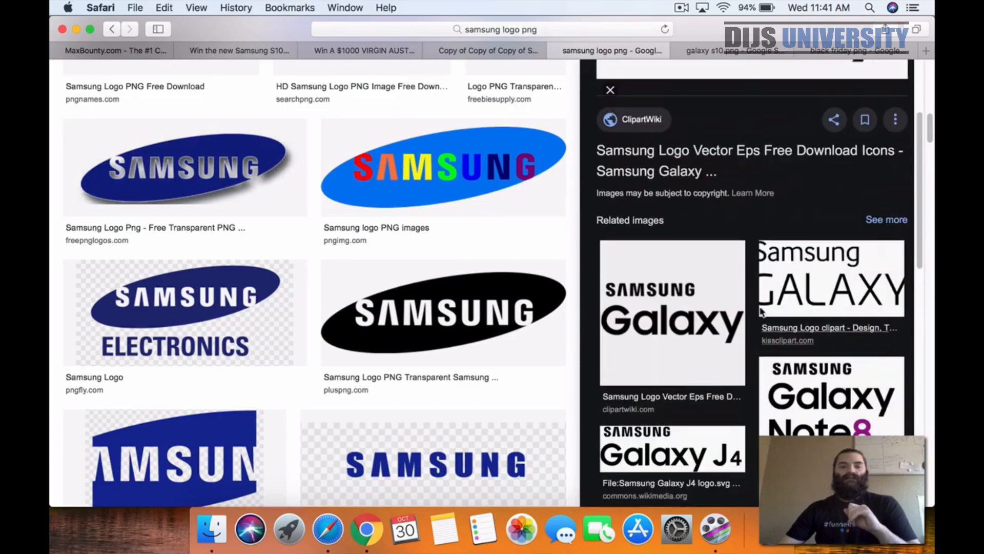
pyautogui.scroll(10, 373, 347)
# - Compare the blue Samsung logos and save the blue oval one from freepnglogos.com to the Desktop
pyautogui.click(163, 279)
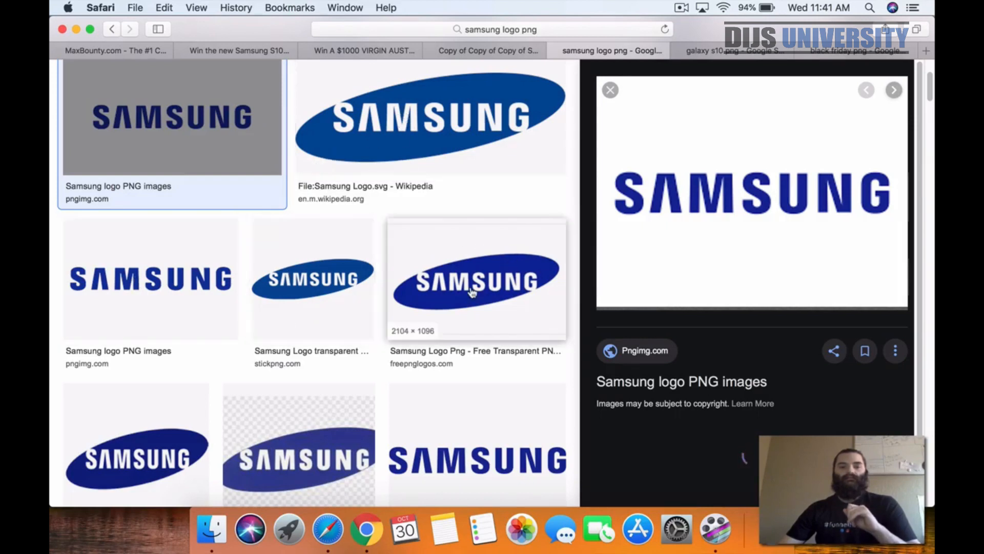
pyautogui.click(316, 280)
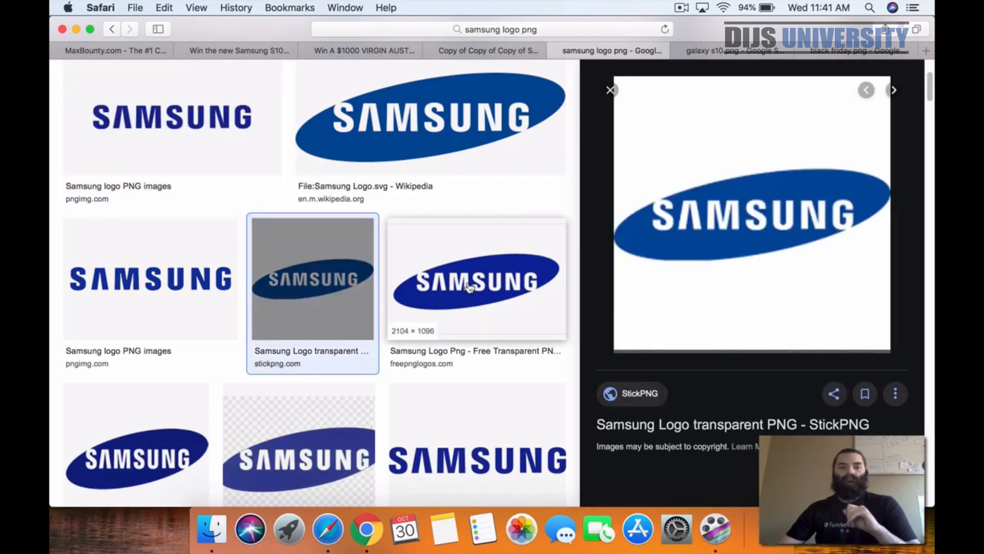
pyautogui.click(470, 285)
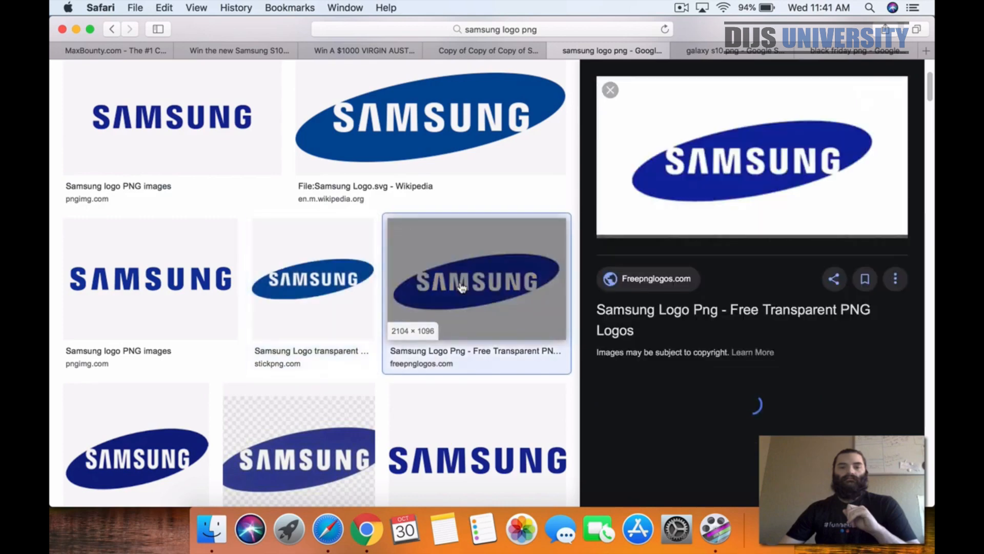
pyautogui.rightClick(729, 176)
pyautogui.click(803, 347)
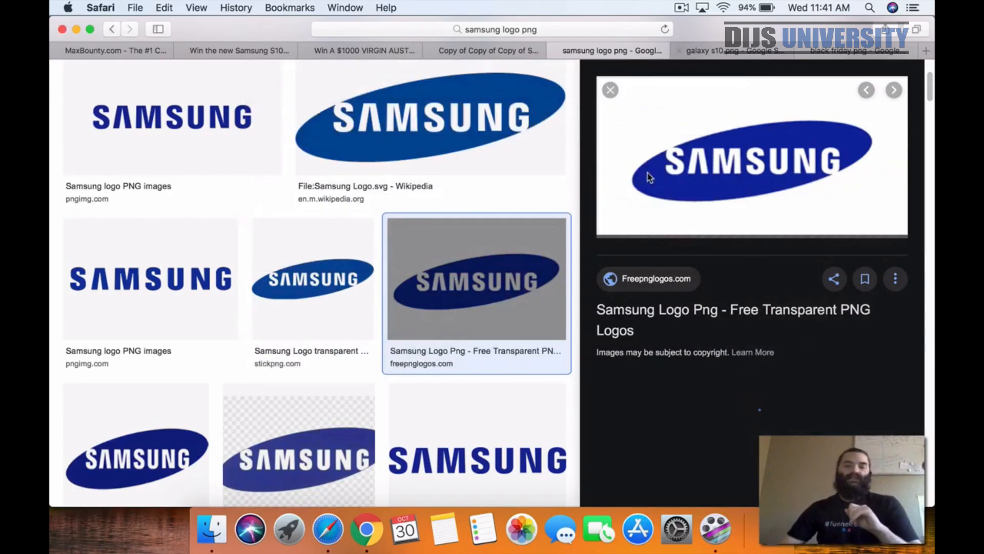
# - In the ClickFunnels editor, upload both Samsung logos from the Desktop and place the black one in the survey page's image placeholder
pyautogui.click(481, 46)
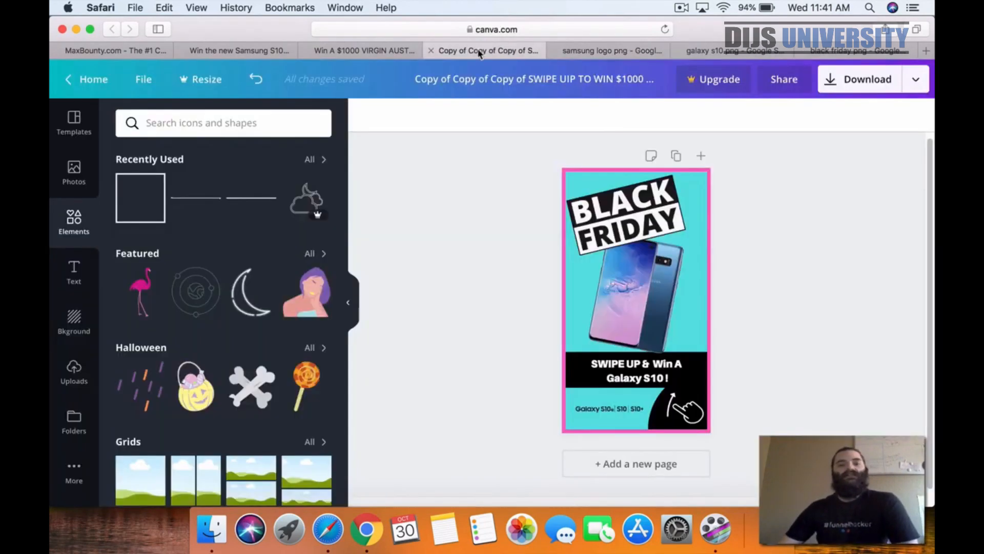
pyautogui.click(371, 49)
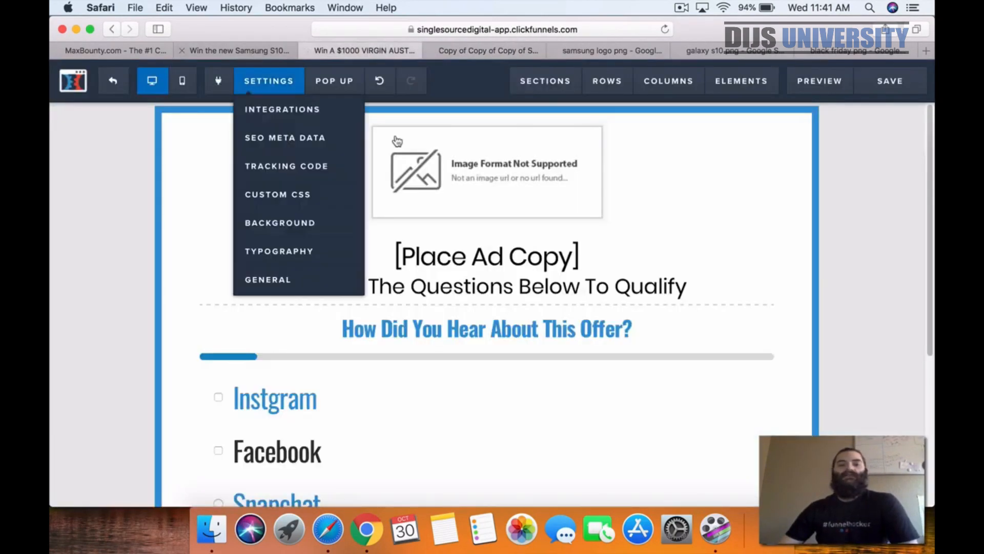
pyautogui.click(494, 177)
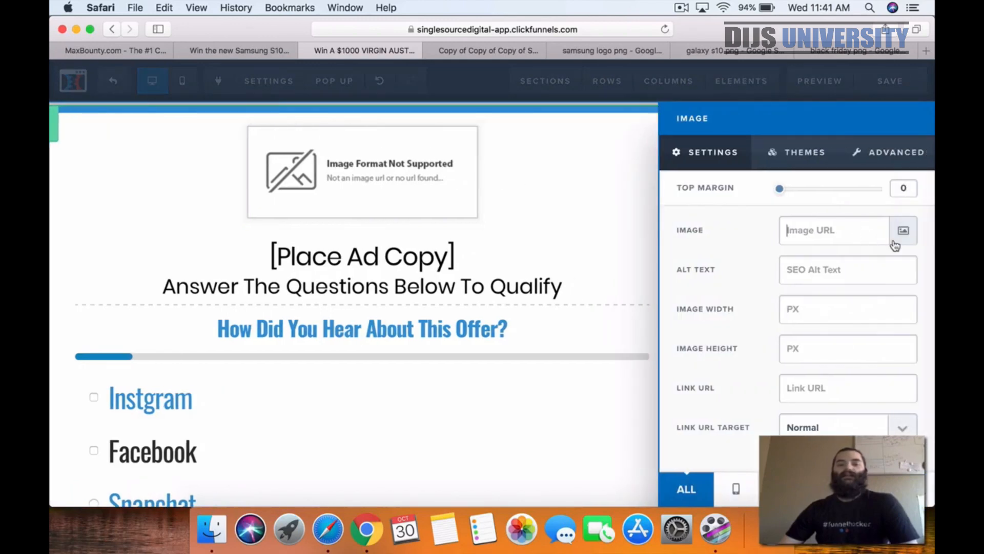
pyautogui.click(901, 239)
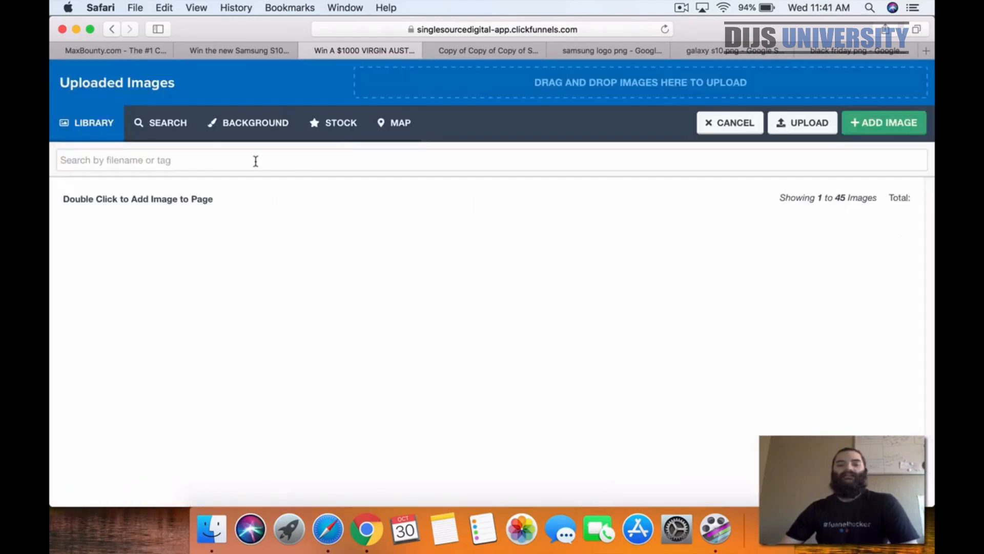
pyautogui.click(811, 124)
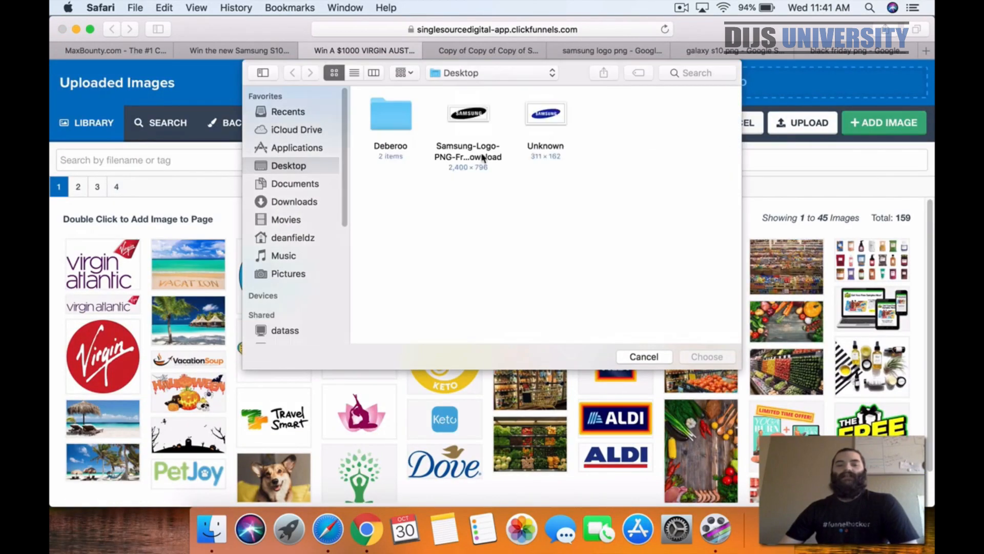
pyautogui.click(463, 117)
pyautogui.keyDown('super'); pyautogui.click(531, 121); pyautogui.keyUp('super')
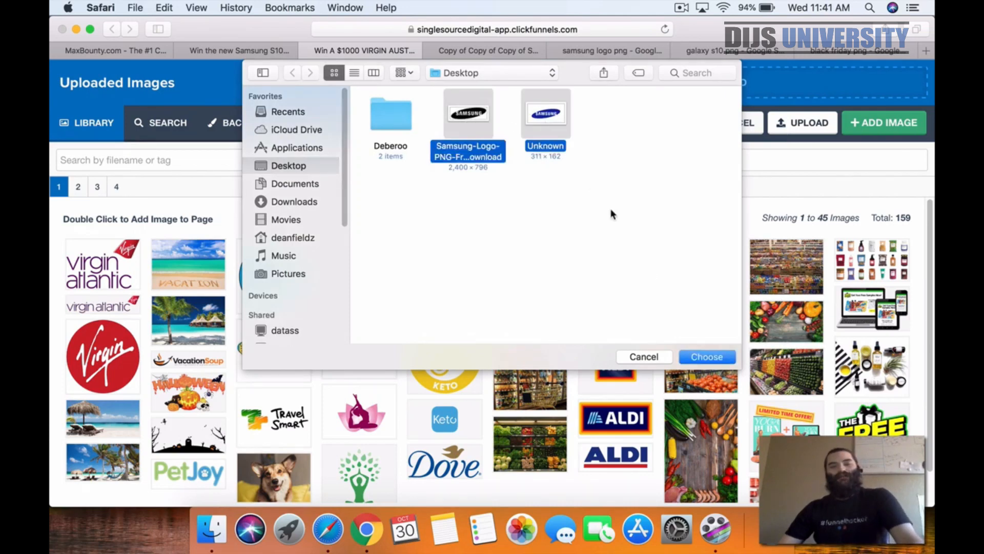
pyautogui.click(692, 358)
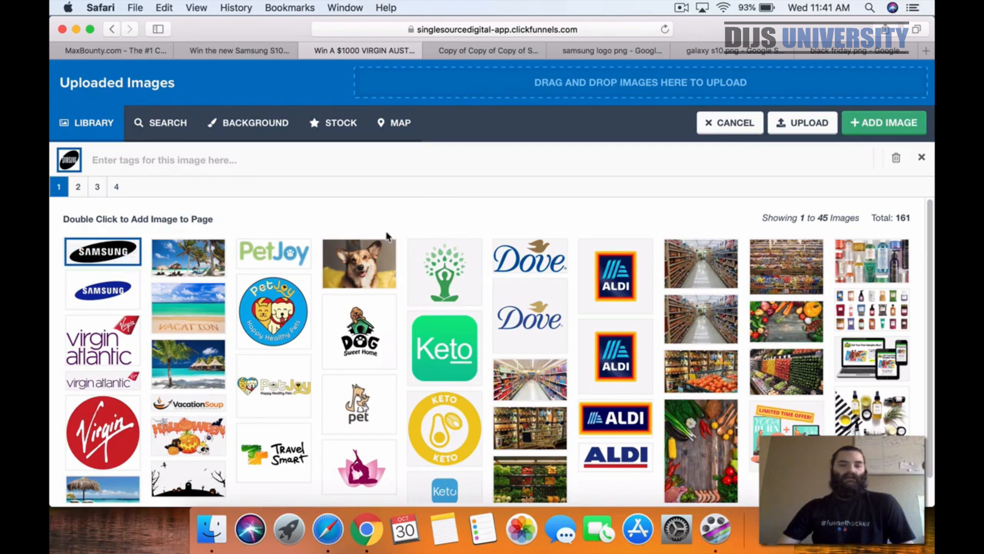
pyautogui.click(873, 130)
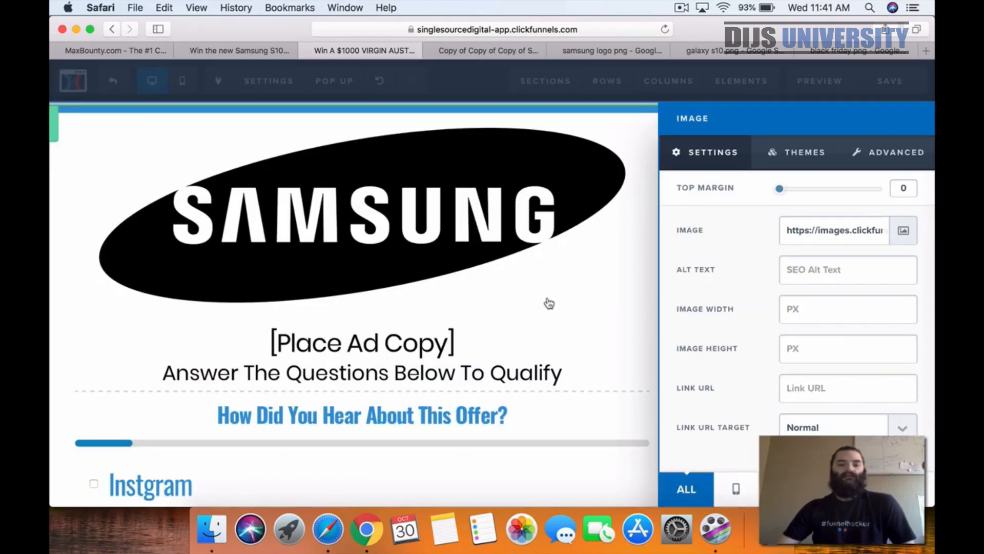
# - Replace the survey page's header image with the blue oval Samsung logo from the uploaded images library
pyautogui.click(533, 204)
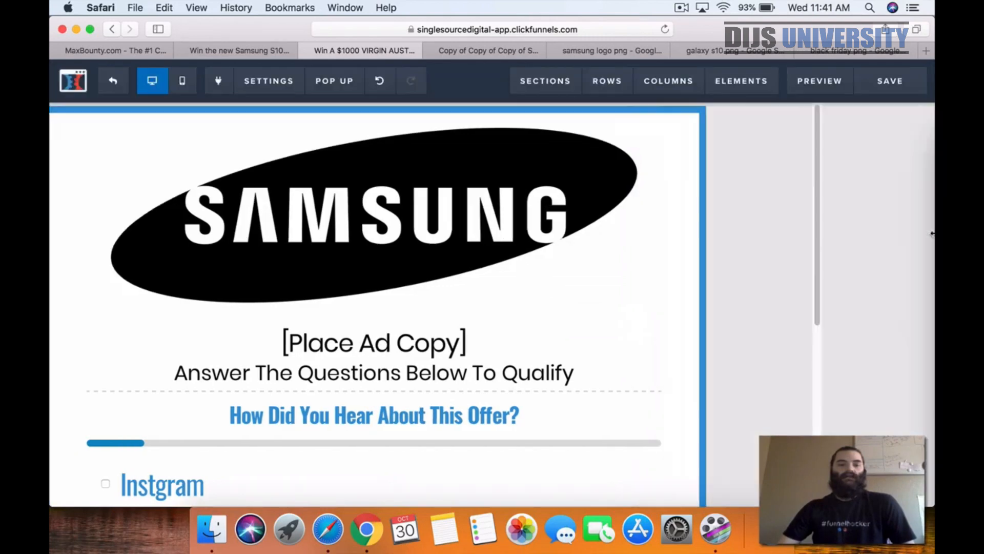
pyautogui.click(902, 230)
pyautogui.click(103, 290)
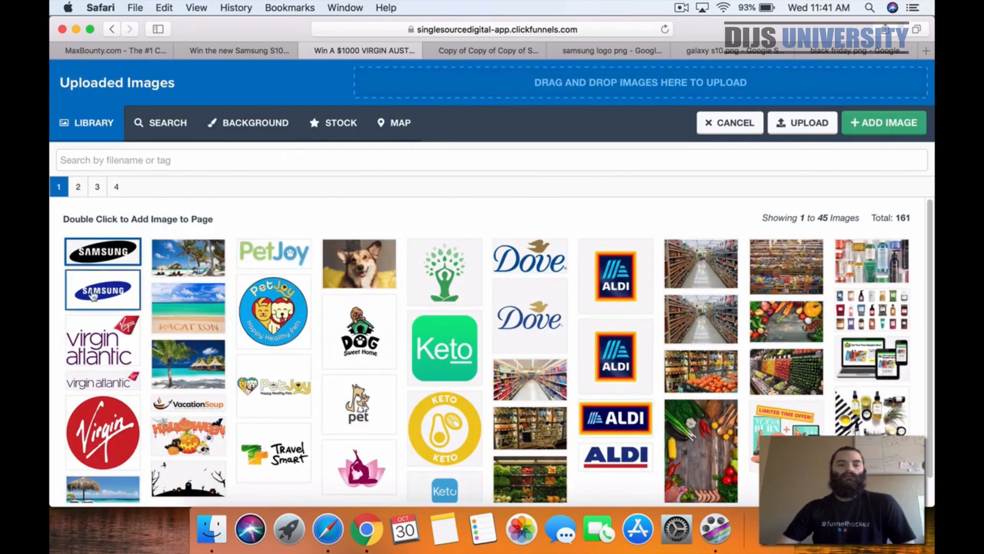
pyautogui.click(890, 125)
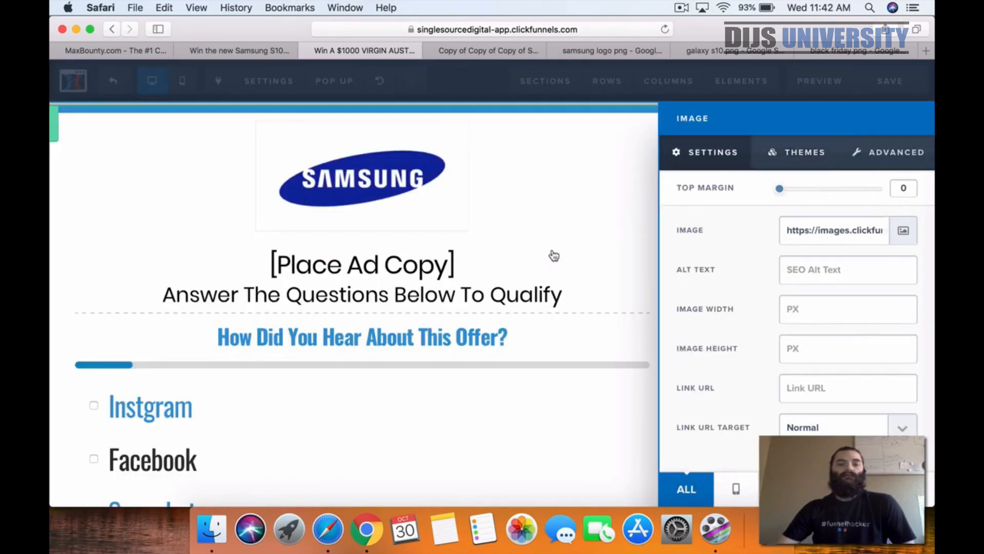
# - Set the survey page's header image back to the black oval Samsung logo from the uploaded images
pyautogui.click(898, 241)
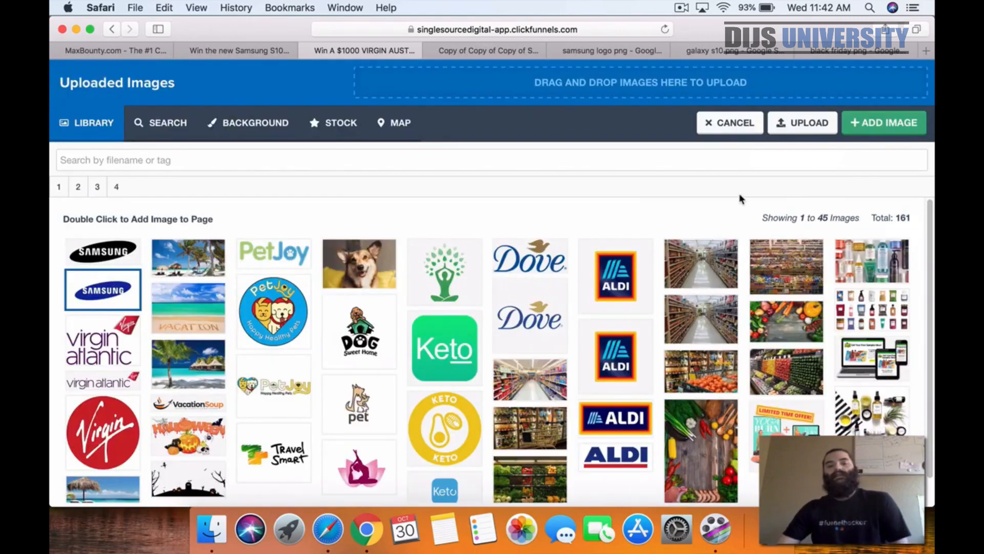
pyautogui.click(884, 122)
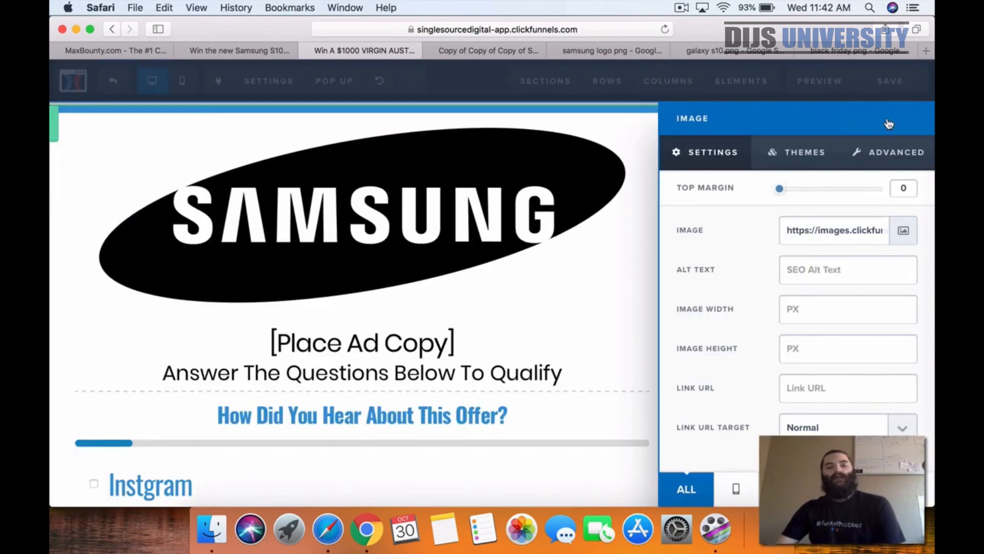
pyautogui.click(593, 307)
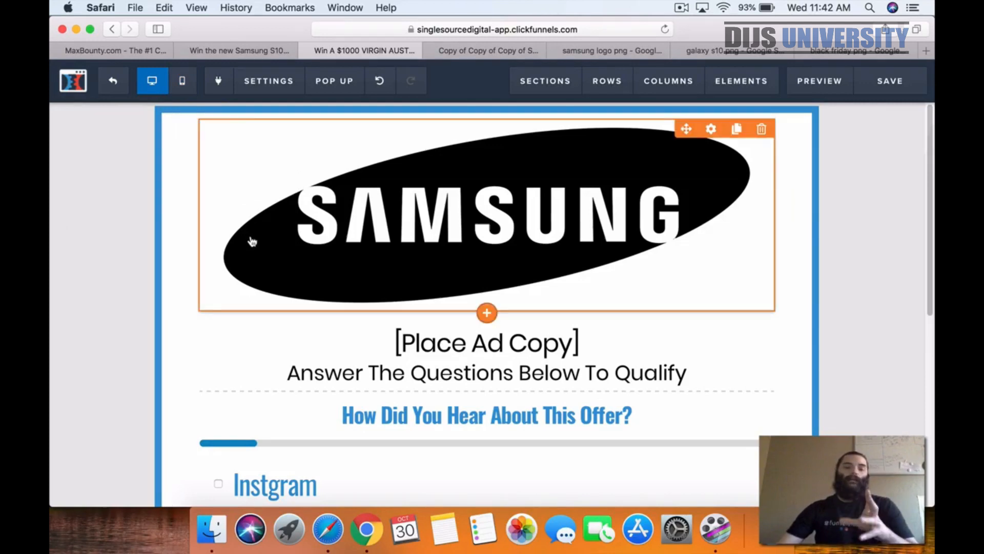
# - Check the survey page's layout in the mobile preview and in the desktop view
pyautogui.click(182, 82)
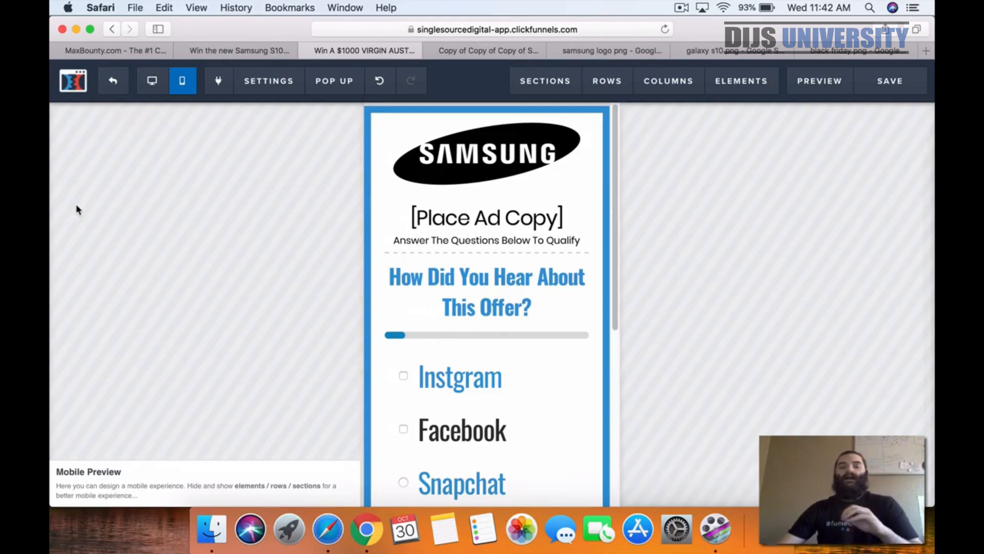
pyautogui.scroll(-6, 565, 256)
pyautogui.scroll(10, 564, 247)
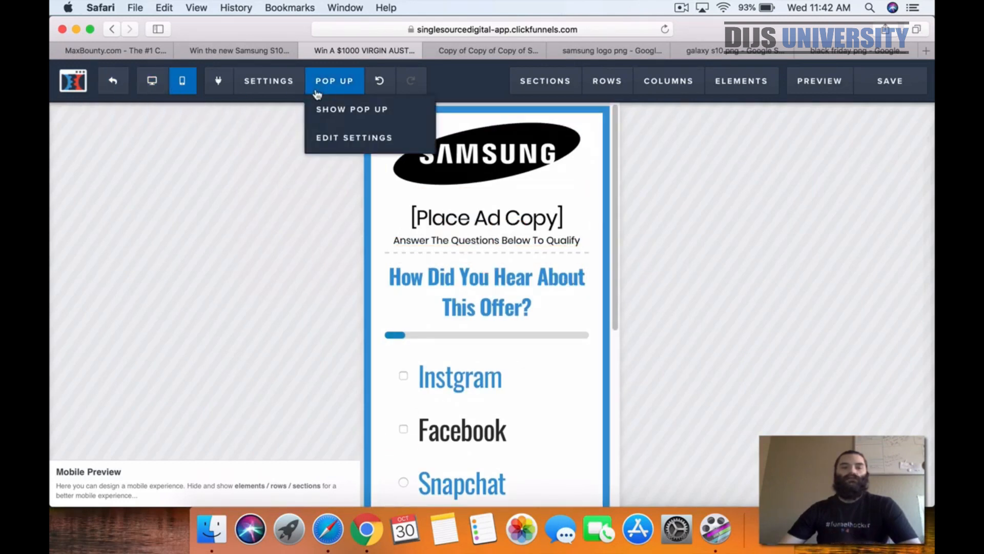
pyautogui.click(149, 88)
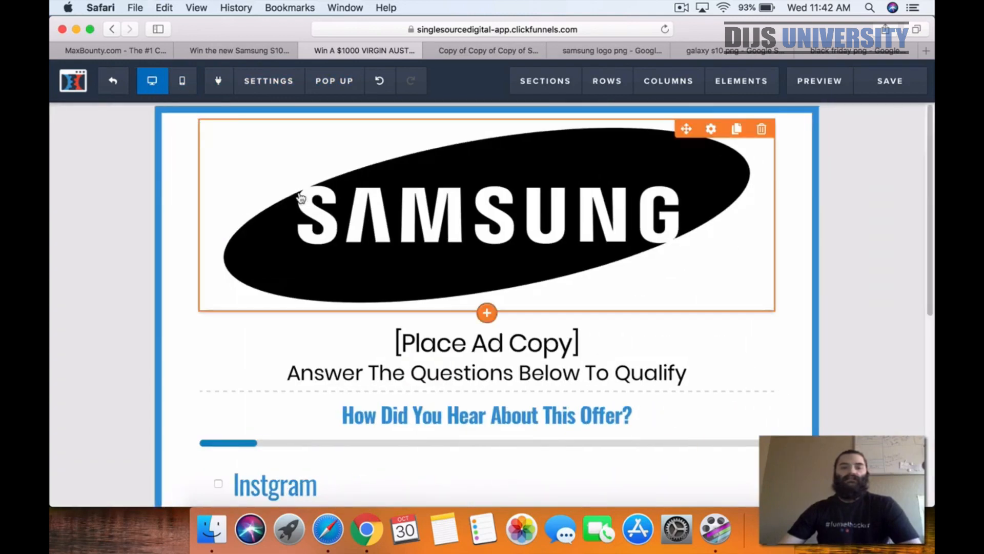
pyautogui.scroll(-10, 53, 213)
pyautogui.scroll(8, 184, 246)
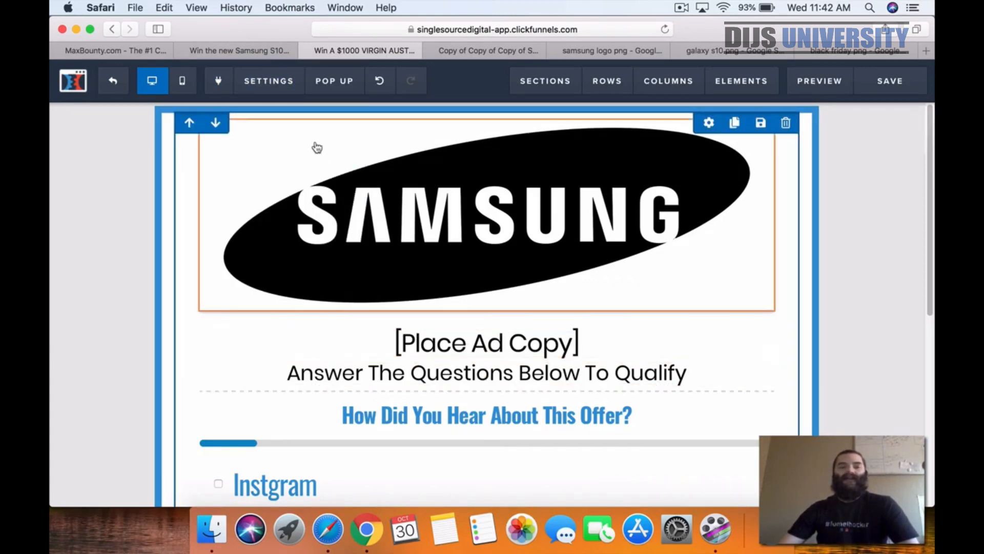
# - Replace the "[Place Ad Copy]" headline with the giveaway page's wording, "Win The New Samsung S10 On BLACK FRIDAY"
pyautogui.click(245, 51)
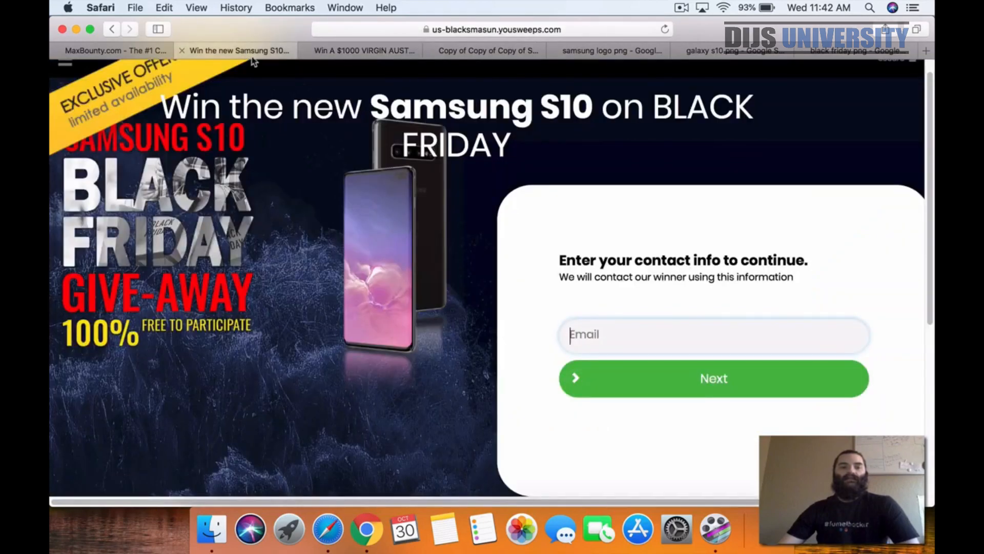
pyautogui.moveTo(162, 102); pyautogui.dragTo(587, 148)
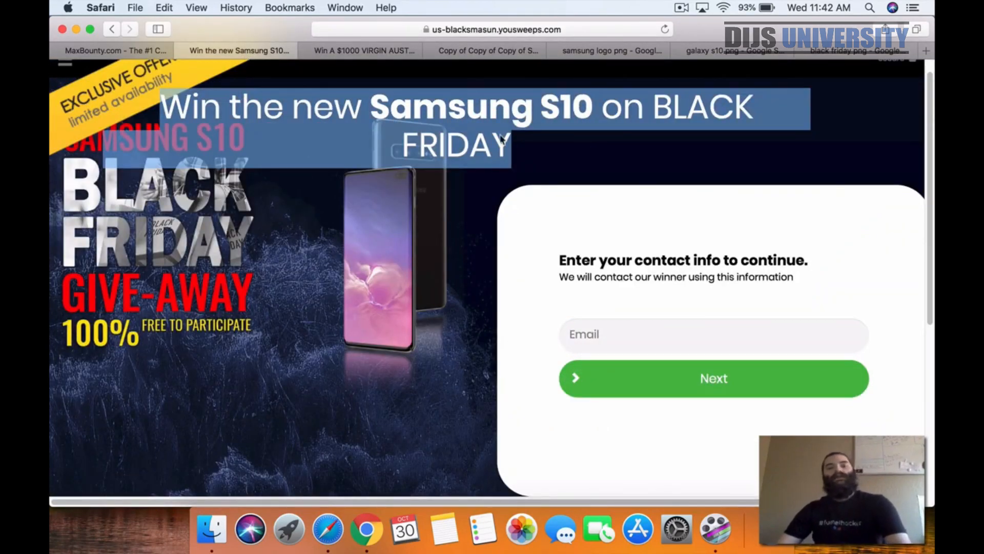
pyautogui.click(341, 51)
pyautogui.doubleClick(477, 340)
pyautogui.press('super+a')
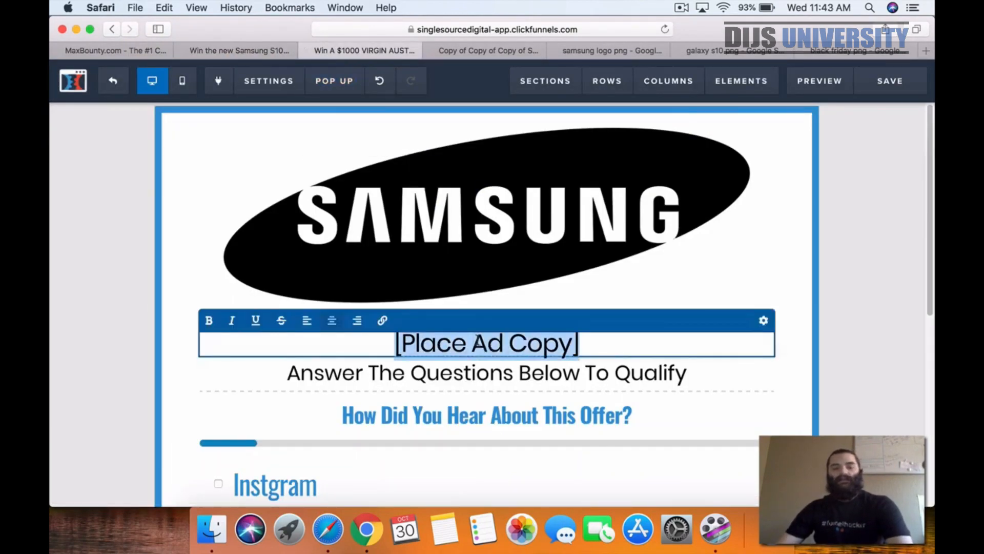
pyautogui.write('Win The New Samsung S10 On BLACK FRIDAY')
# - Apply the bold style to "Samsung S10" in the survey page's headline
pyautogui.click(388, 343)
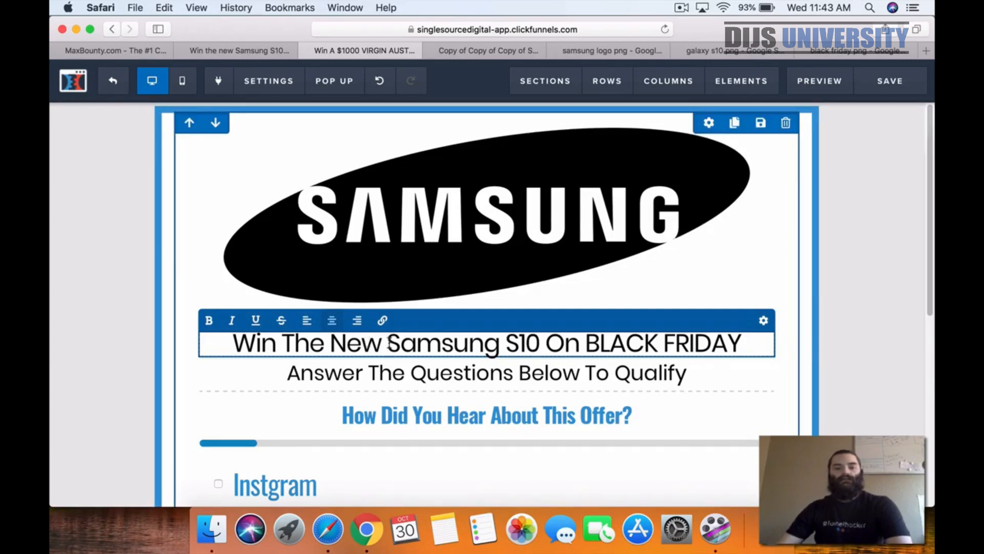
pyautogui.hotkey('shift', 'Right')
pyautogui.hotkey('shift', 'Right')
pyautogui.hotkey('shift', 'Right')
pyautogui.hotkey('shift', 'Right')
pyautogui.hotkey('shift', 'Right')
pyautogui.hotkey('shift', 'Right')
pyautogui.hotkey('shift', 'Right')
pyautogui.hotkey('shift', 'Right')
pyautogui.hotkey('shift', 'Right')
pyautogui.hotkey('shift', 'Right')
pyautogui.hotkey('shift', 'Right')
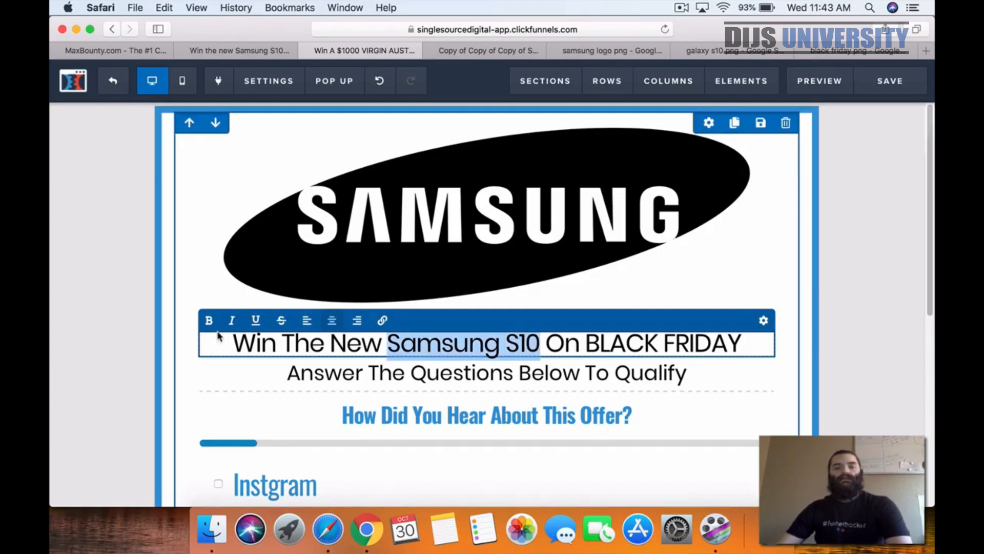
pyautogui.click(209, 320)
# - Apply the bold style to "BLACK FRIDAY" in the headline and add an exclamation mark after it
pyautogui.moveTo(589, 343); pyautogui.dragTo(746, 342)
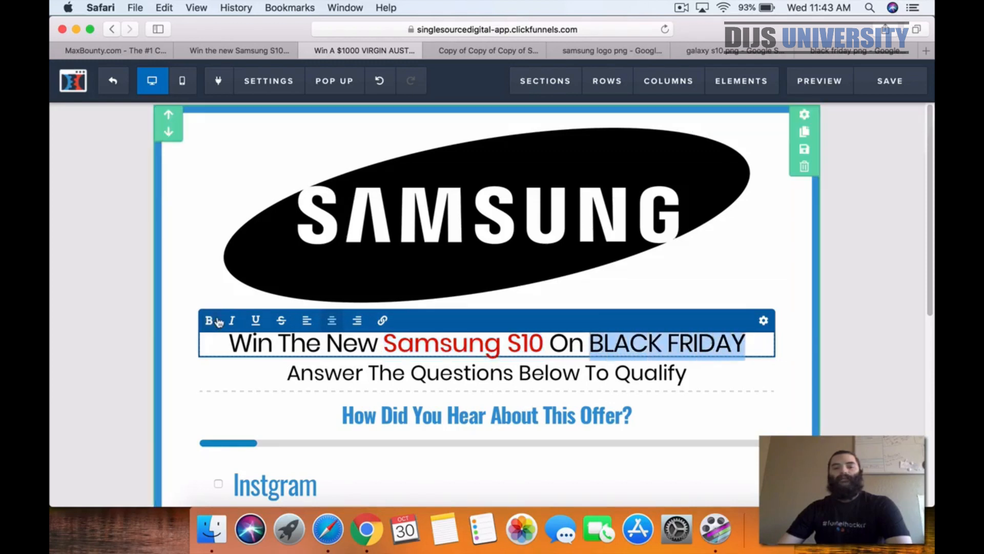
pyautogui.click(209, 321)
pyautogui.click(752, 343)
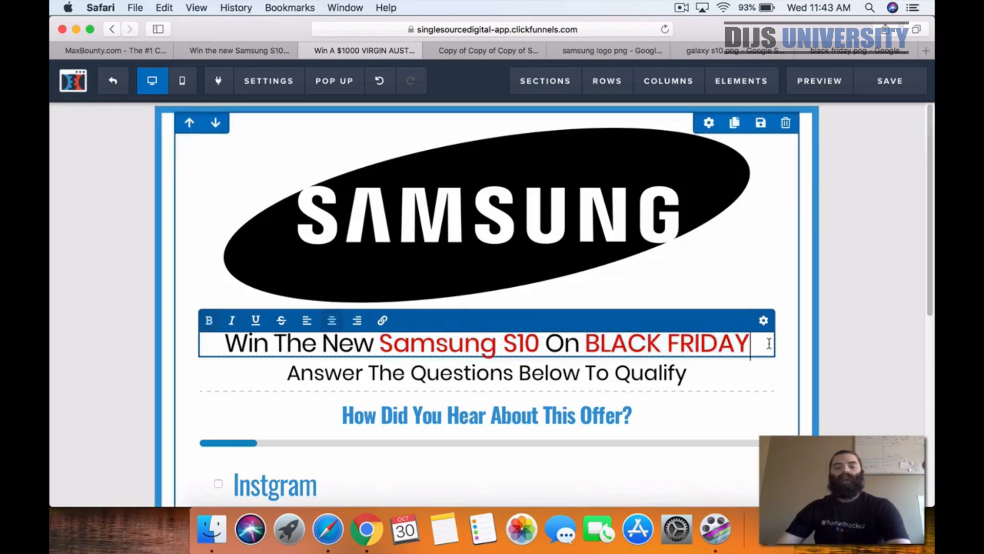
pyautogui.write('!')
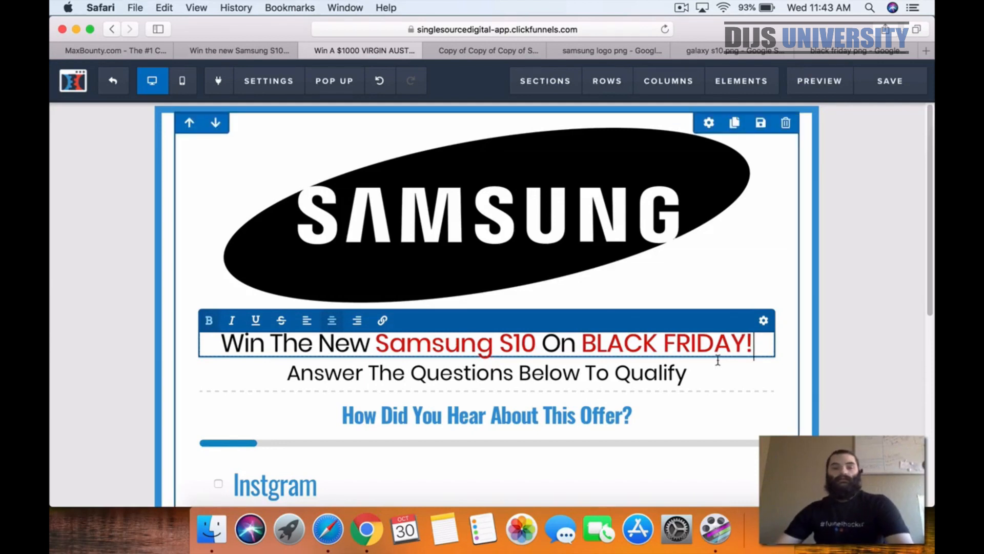
pyautogui.click(738, 415)
# - Break the headline before "On" so that "On BLACK FRIDAY!" sits on its own second line
pyautogui.doubleClick(552, 342)
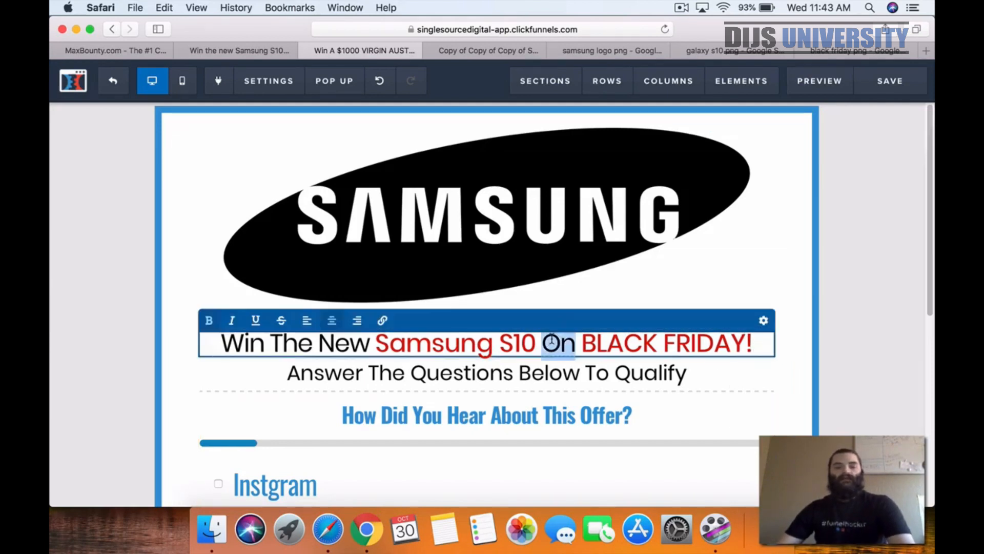
pyautogui.click(543, 343)
pyautogui.press('Return')
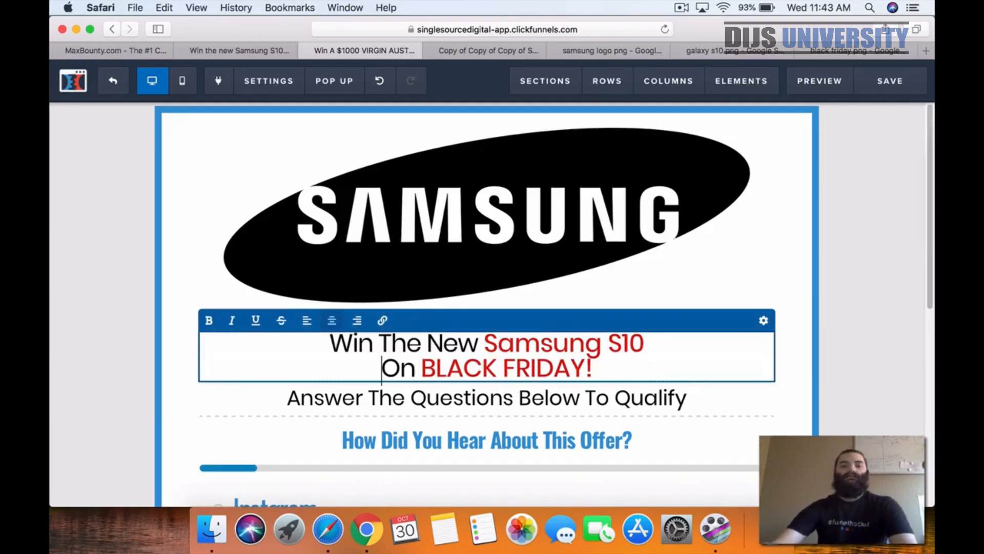
pyautogui.click(715, 420)
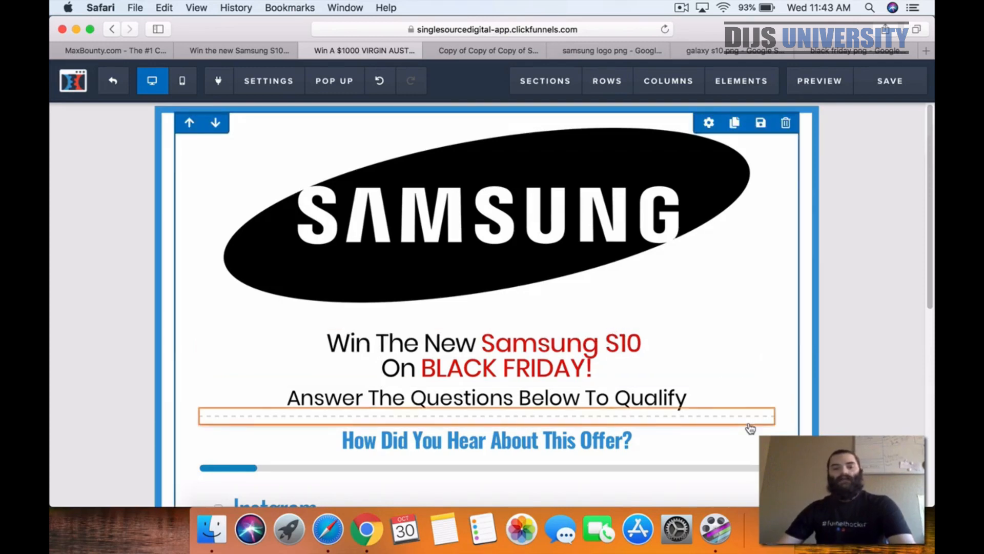
pyautogui.scroll(-1, 741, 381)
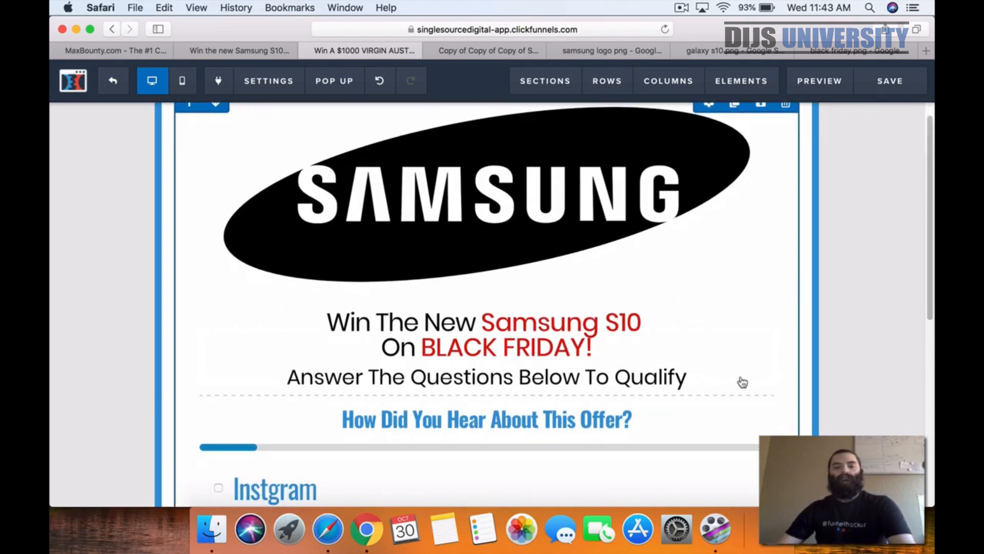
pyautogui.scroll(-10, 571, 379)
pyautogui.scroll(5, 590, 385)
pyautogui.scroll(5, 590, 384)
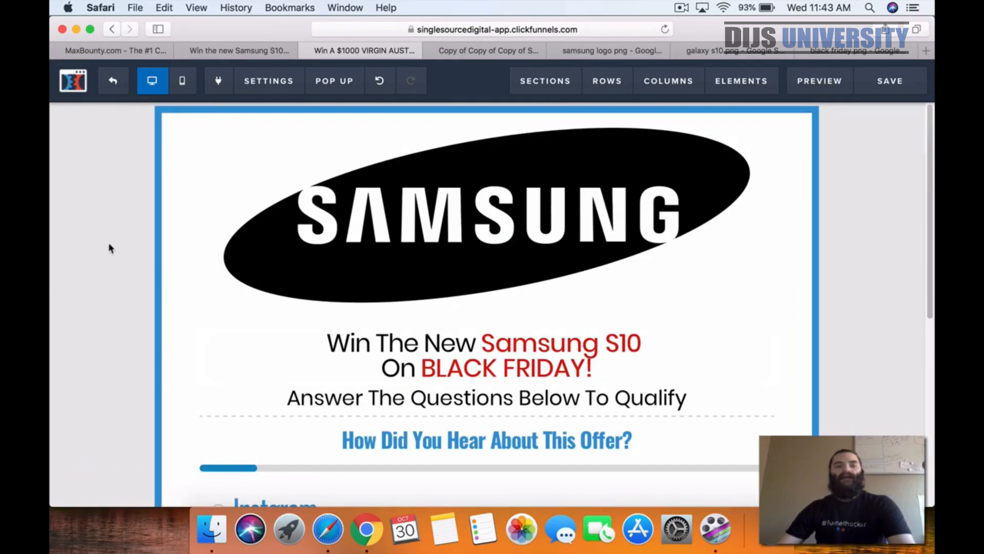
# - Examine the Samsung S10 Black Friday giveaway page and check whether its giveaway artwork can be saved
pyautogui.click(226, 51)
pyautogui.scroll(-5, 232, 295)
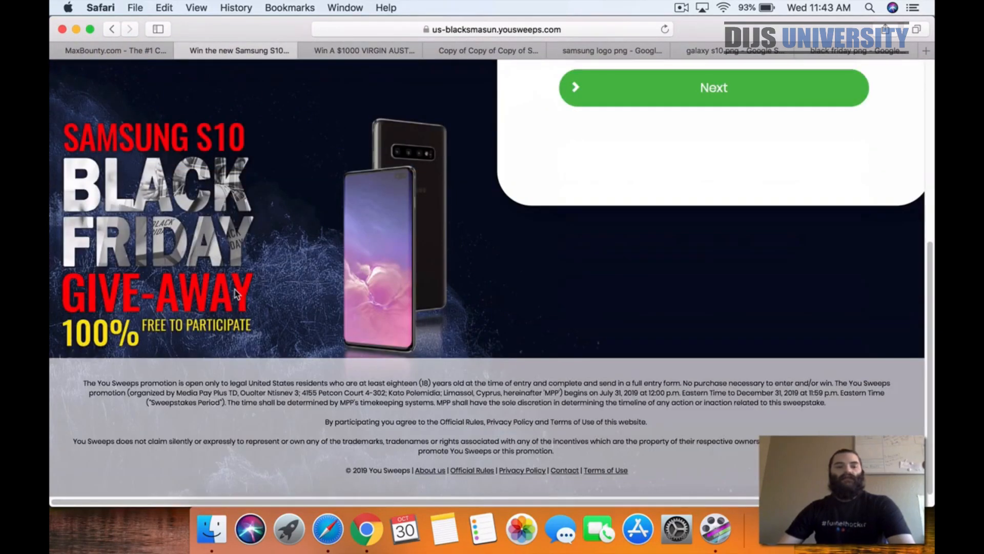
pyautogui.scroll(5, 231, 290)
pyautogui.scroll(-4, 270, 286)
pyautogui.rightClick(228, 301)
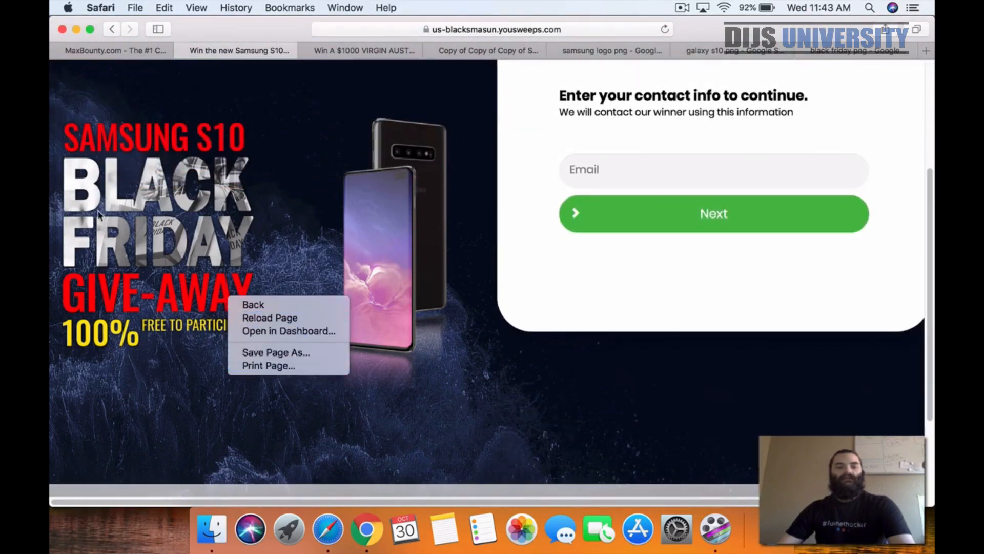
pyautogui.click(100, 211)
# - Review the open image searches for ad artwork, browsing the "galaxy s10 png" results for phone pictures
pyautogui.click(860, 51)
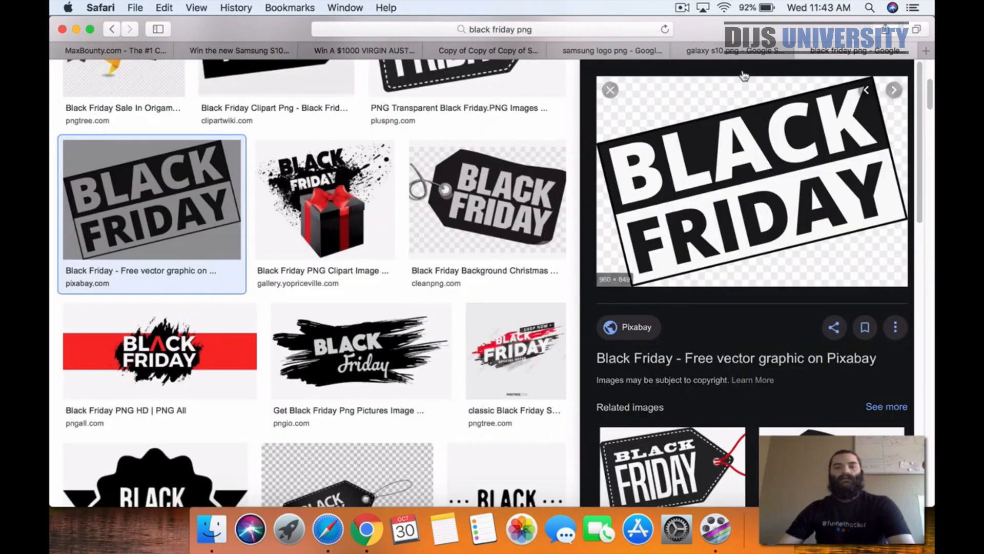
pyautogui.click(740, 53)
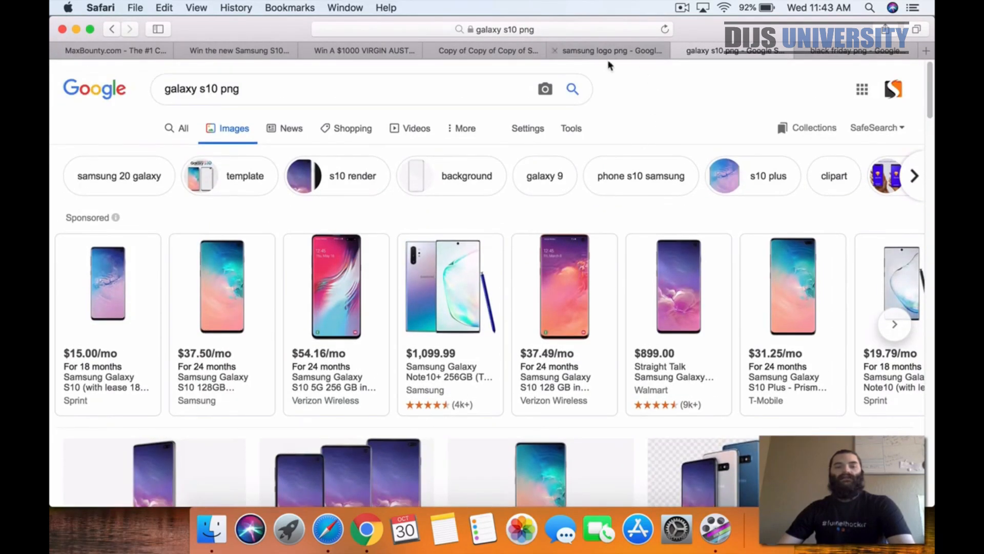
pyautogui.click(614, 56)
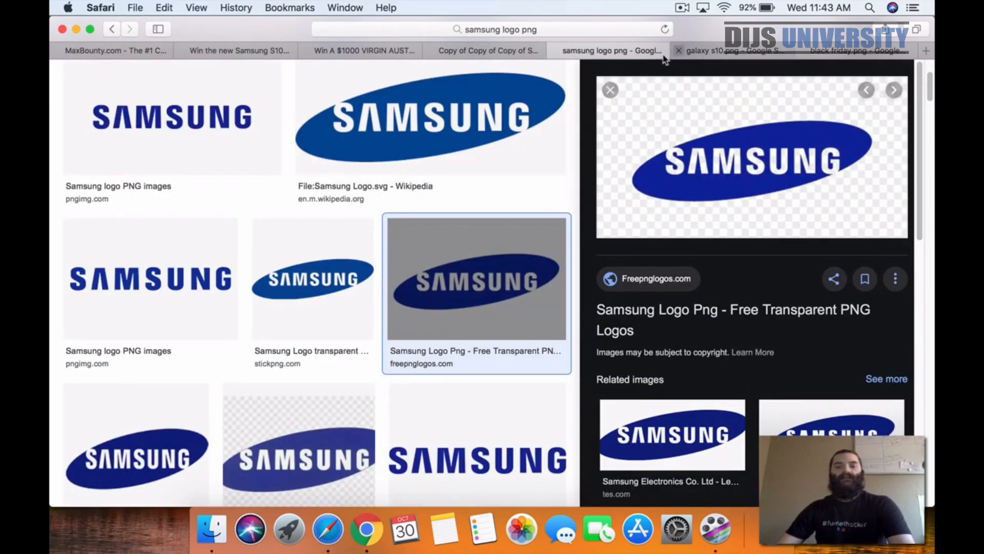
pyautogui.click(723, 54)
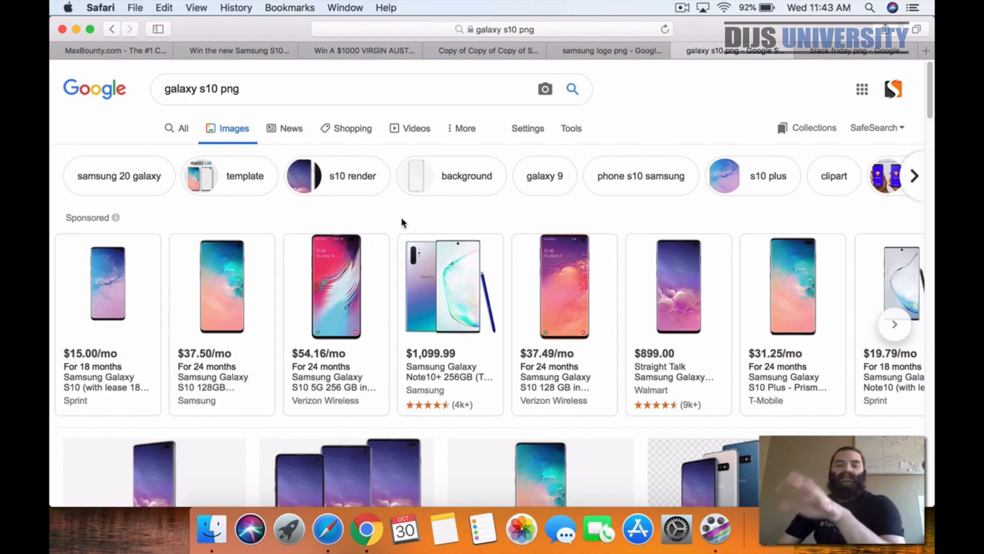
pyautogui.scroll(-3, 401, 217)
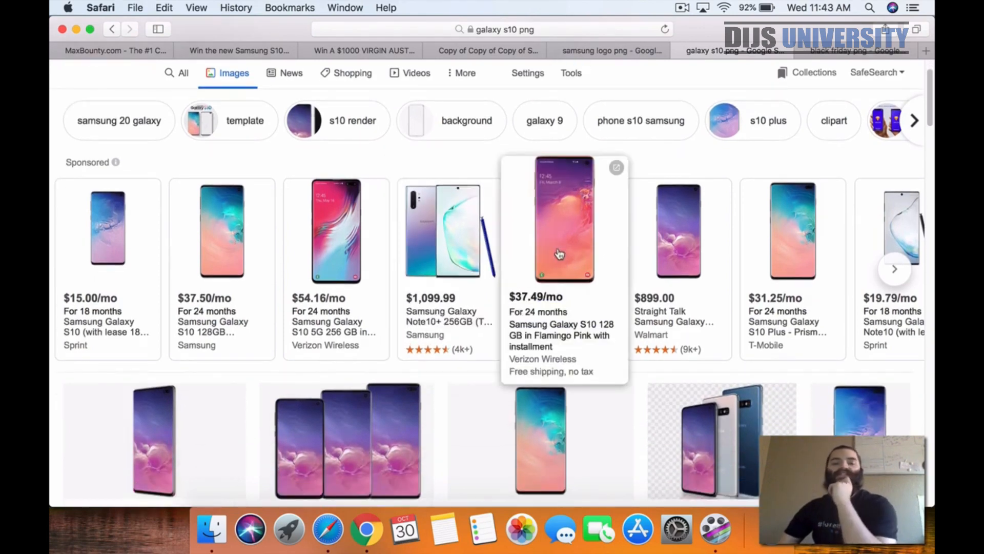
pyautogui.scroll(-5, 584, 272)
pyautogui.scroll(-2, 687, 271)
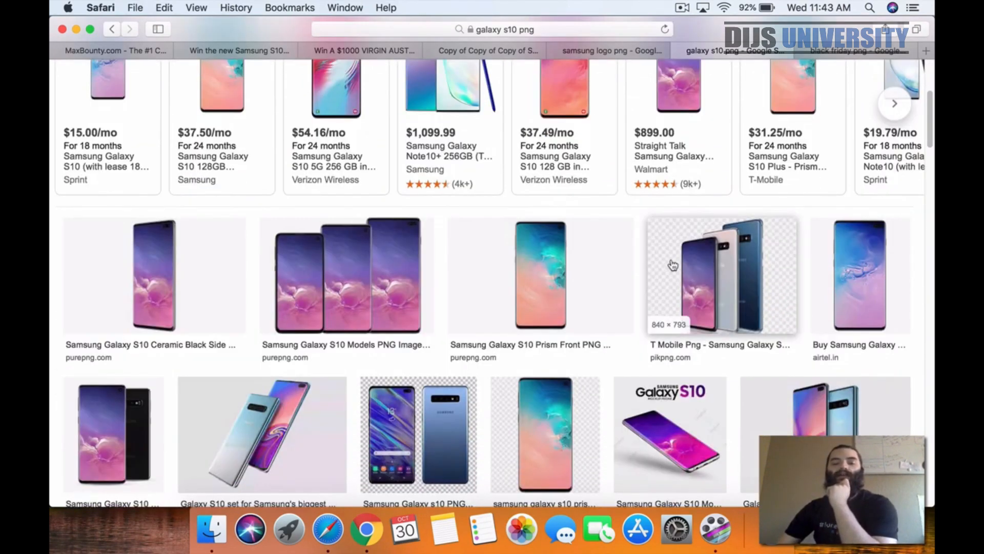
pyautogui.scroll(-10, 671, 261)
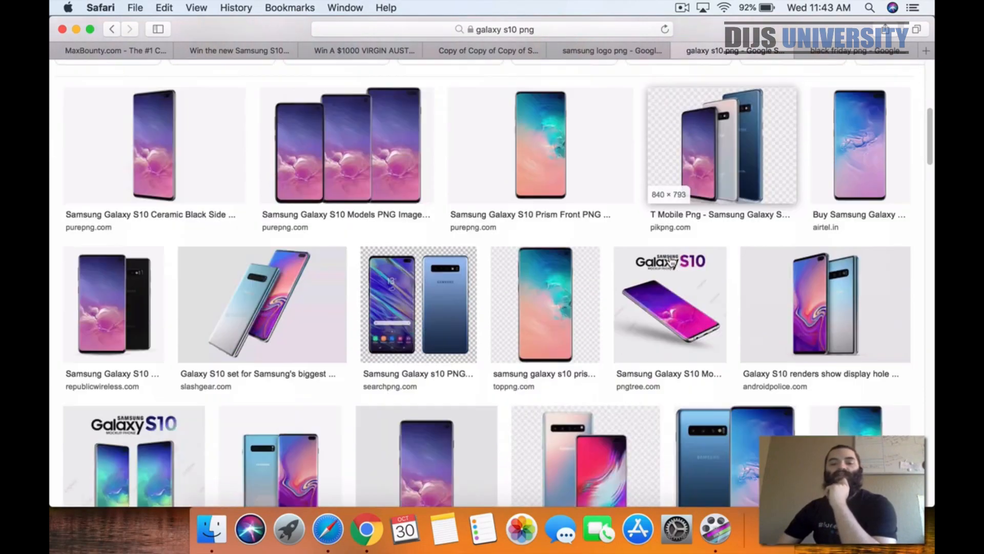
pyautogui.scroll(10, 679, 271)
pyautogui.scroll(10, 679, 271)
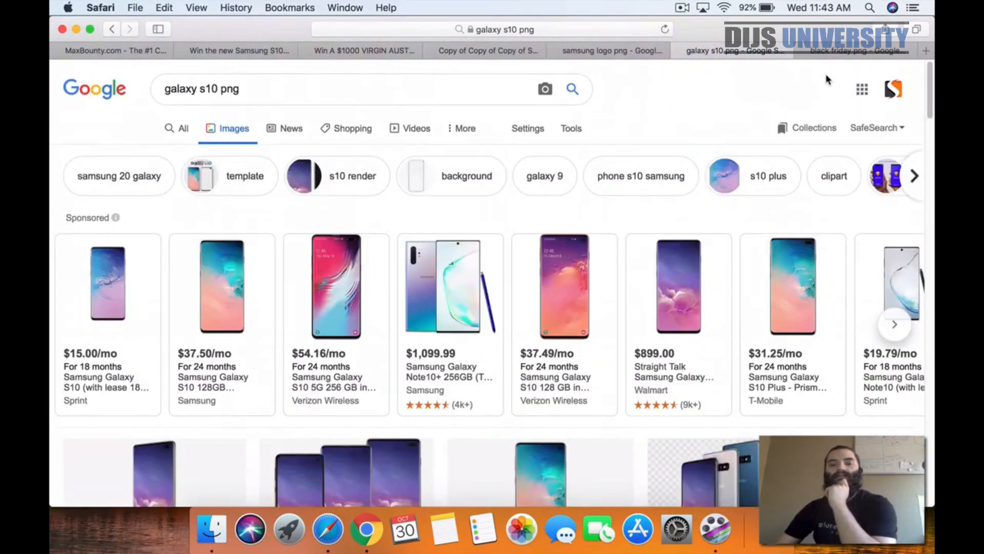
# - Look over the "black friday png" image results and switch to the Black Friday Galaxy S10 swipe-up design in Canva
pyautogui.click(854, 51)
pyautogui.scroll(1, 479, 306)
pyautogui.scroll(-4, 480, 306)
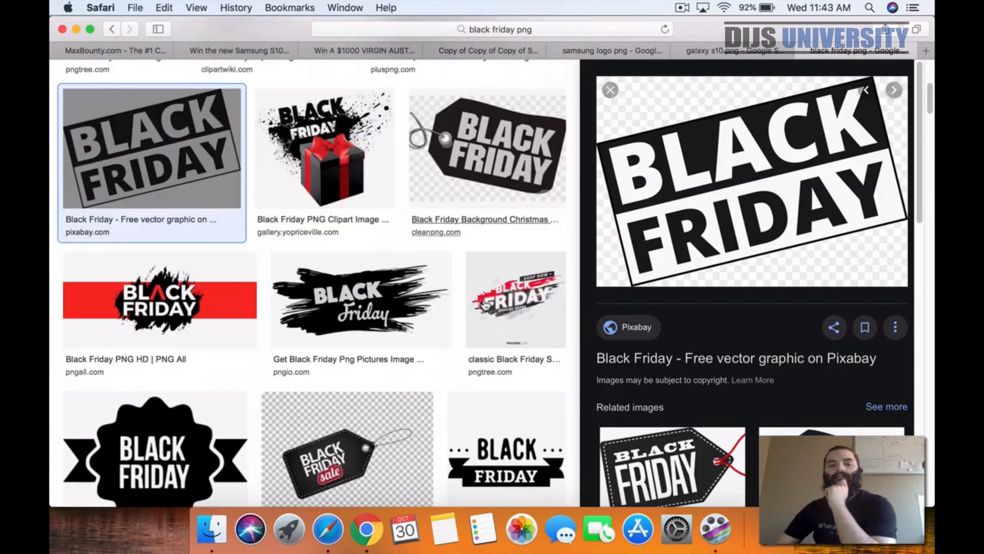
pyautogui.click(563, 50)
pyautogui.click(445, 49)
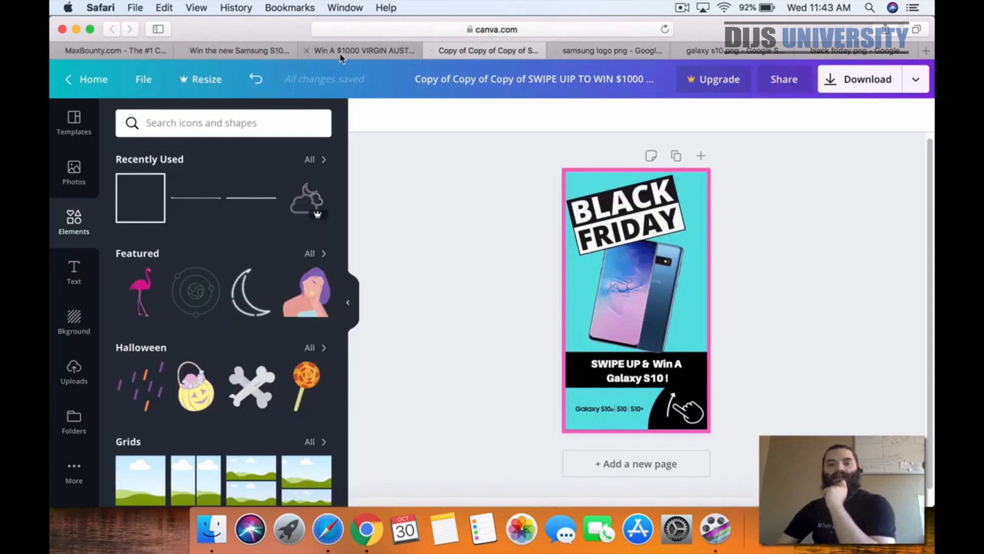
# - Switch back to the ClickFunnels survey page editor and open the page's background settings
pyautogui.click(342, 51)
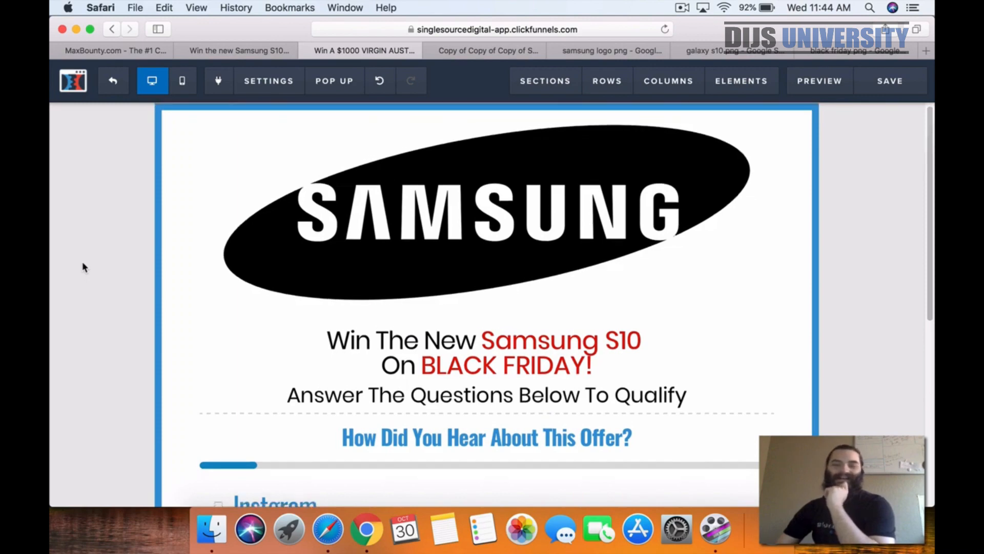
pyautogui.scroll(-10, 85, 261)
pyautogui.scroll(10, 92, 251)
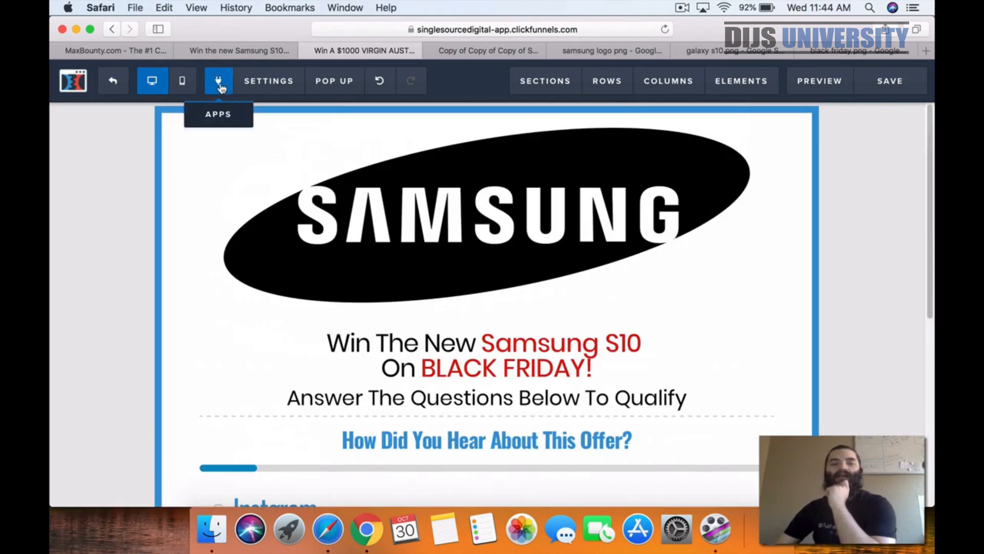
pyautogui.moveTo(269, 82)
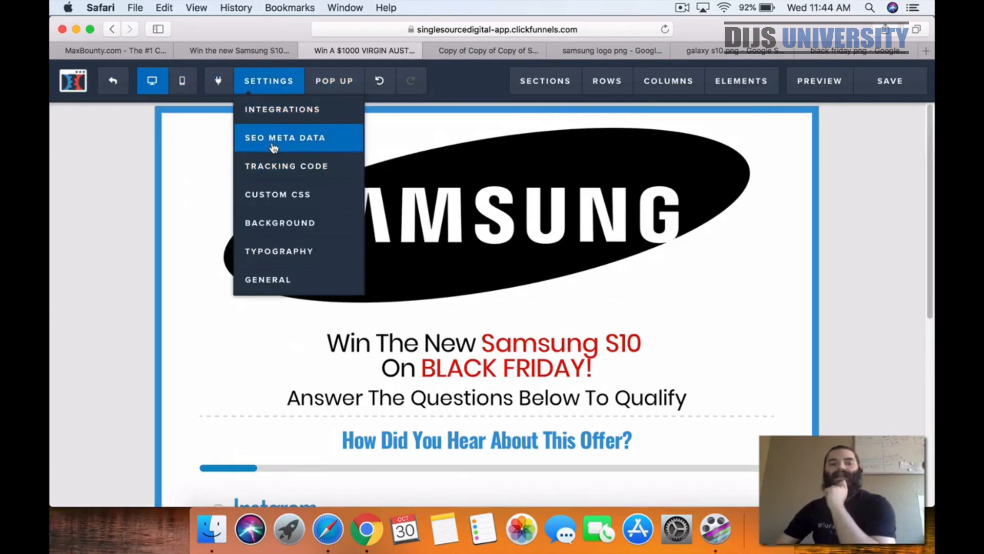
pyautogui.click(274, 226)
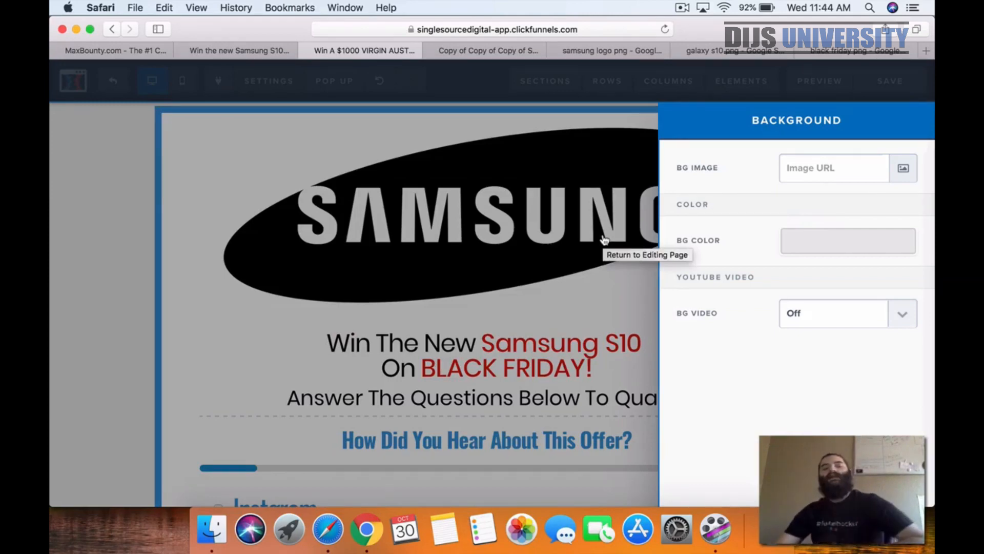
# - Look through all four pages of the uploaded image library for a background image
pyautogui.click(894, 177)
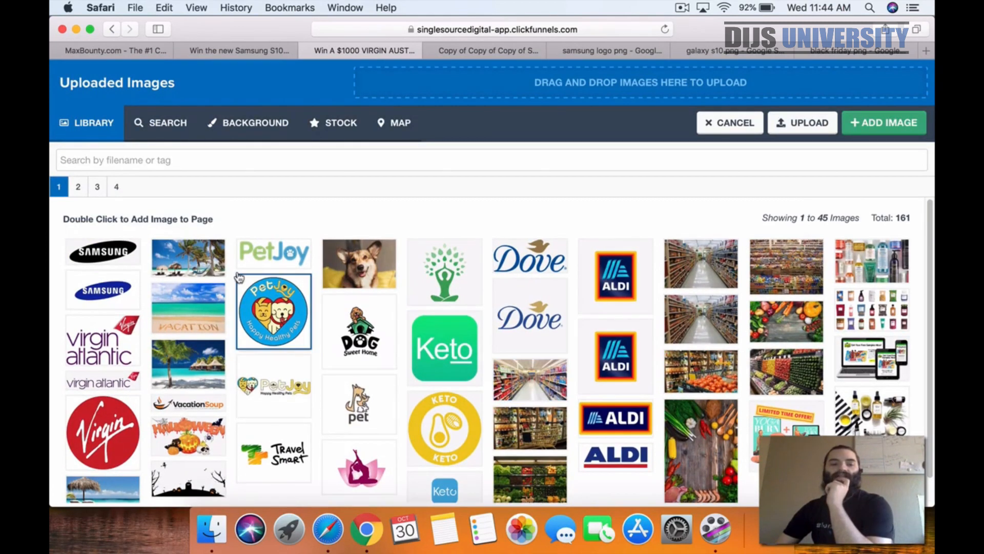
pyautogui.click(113, 188)
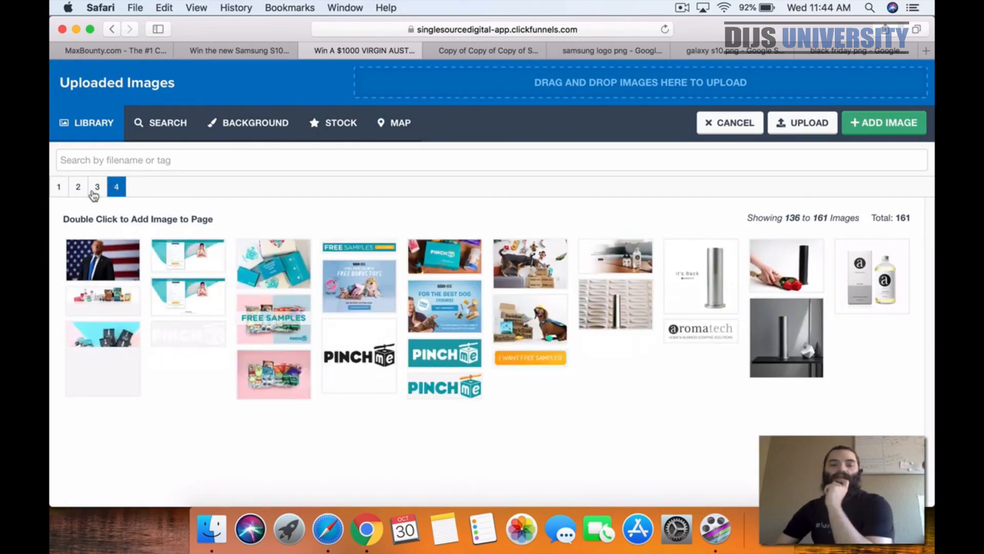
pyautogui.click(97, 188)
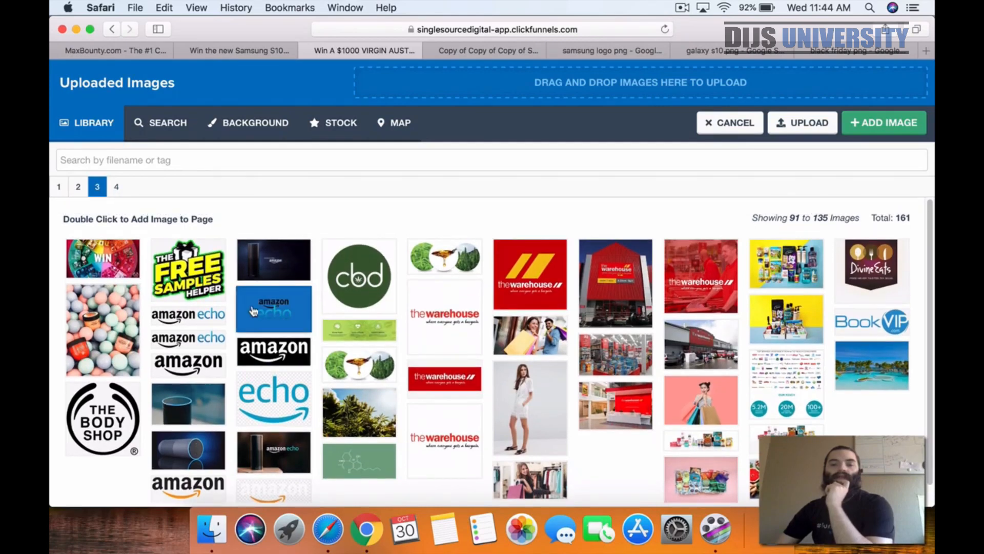
pyautogui.click(79, 189)
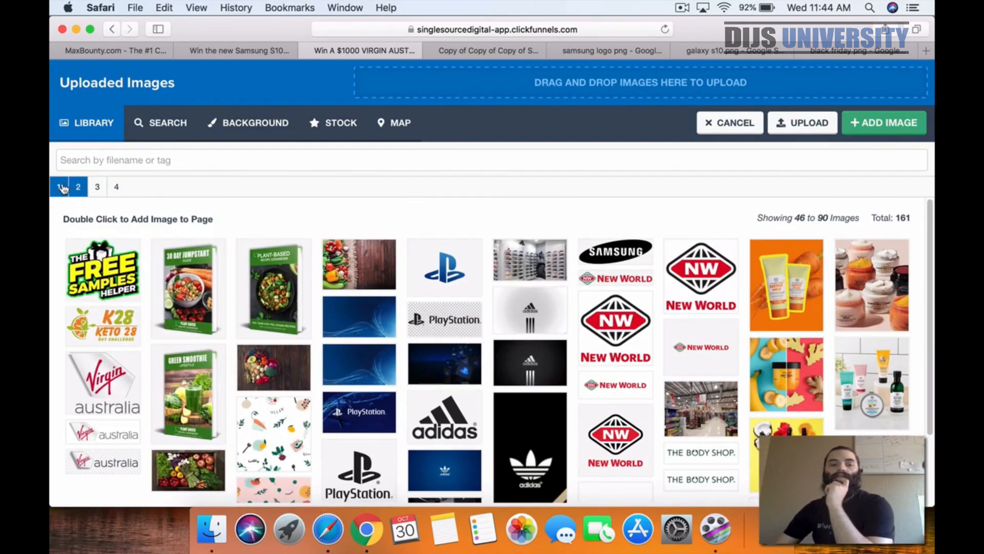
pyautogui.click(62, 189)
pyautogui.scroll(-1, 522, 403)
pyautogui.scroll(1, 522, 404)
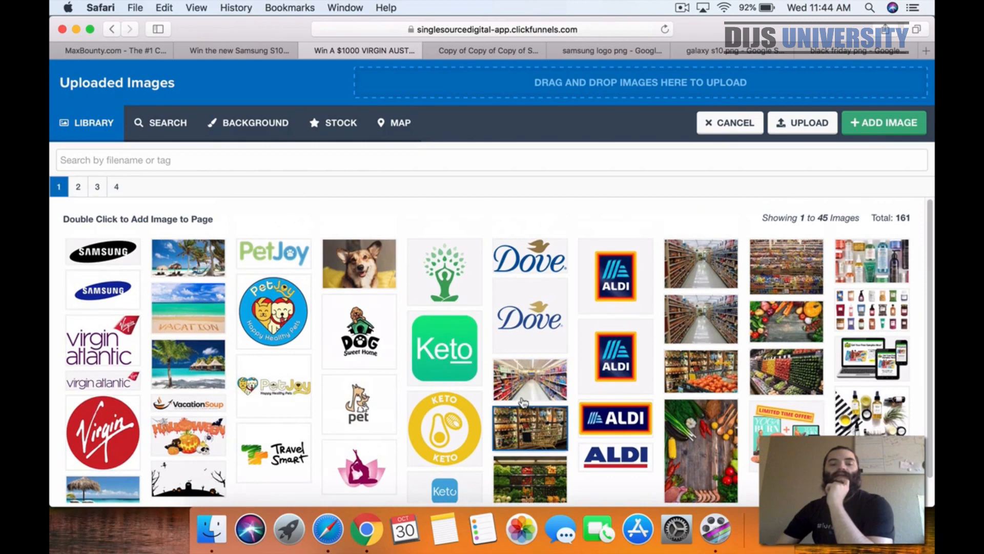
# - Set the page background to the built-in blue geometric gradient image and return to the page
pyautogui.click(236, 127)
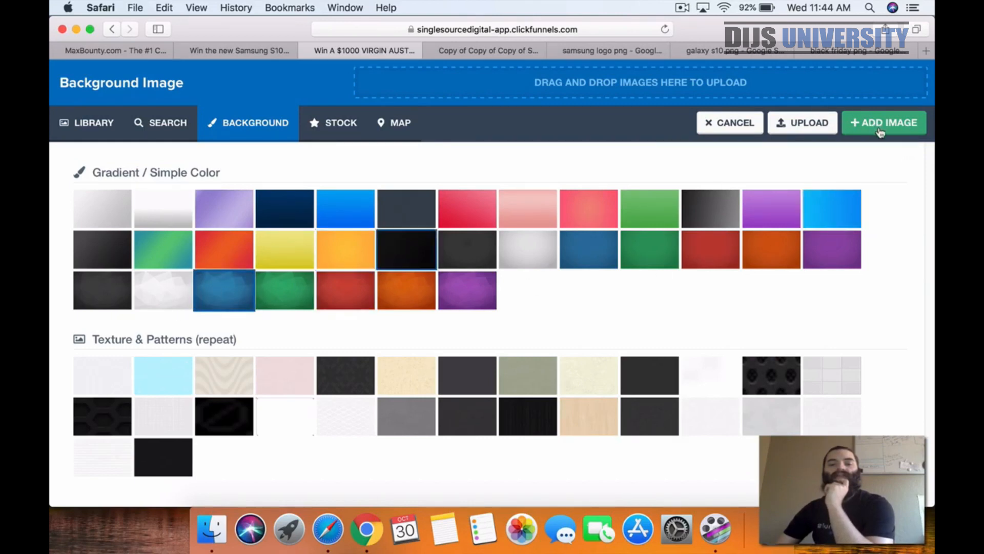
pyautogui.click(846, 217)
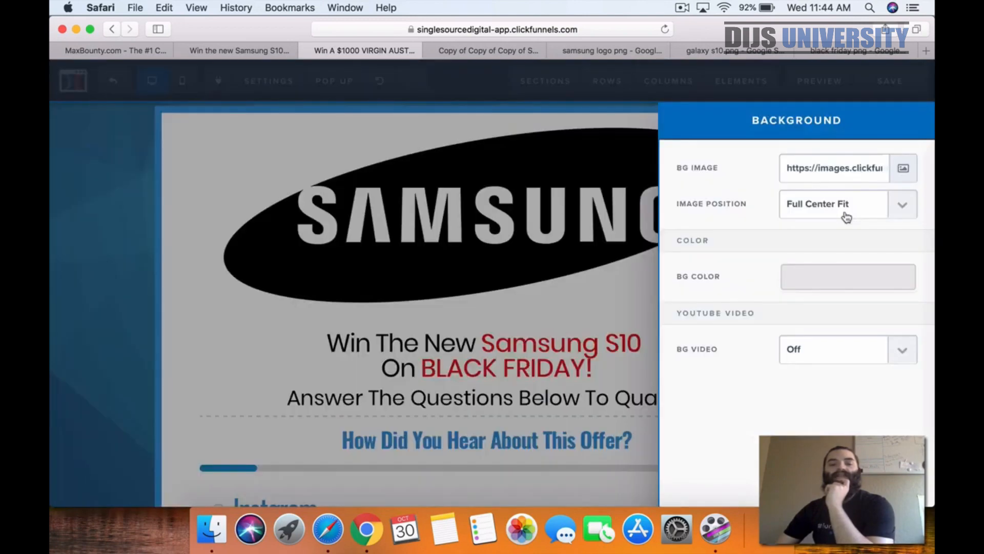
pyautogui.click(51, 261)
# - Review the survey page from the Samsung logo down to the footer against the blue background
pyautogui.scroll(-10, 89, 302)
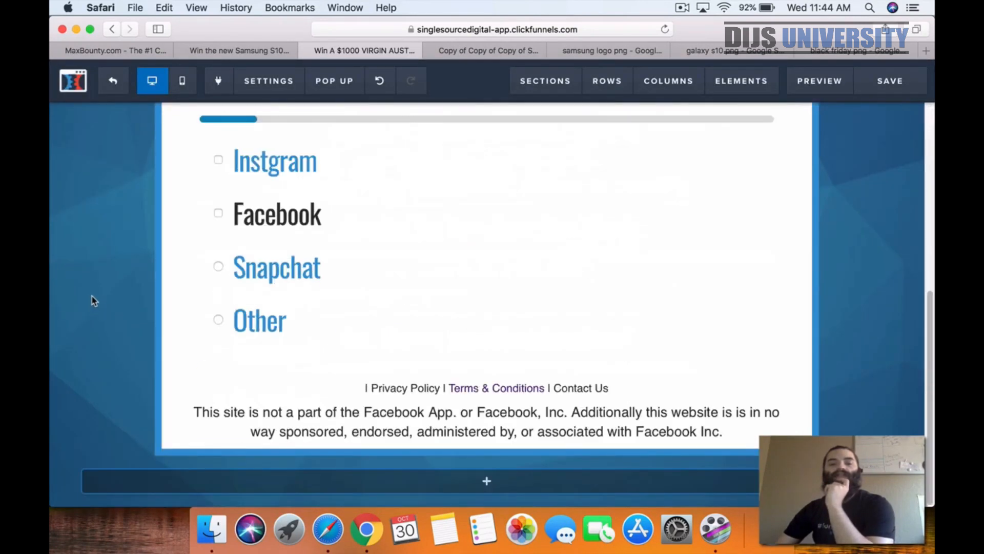
pyautogui.scroll(10, 95, 300)
pyautogui.scroll(-10, 97, 296)
pyautogui.scroll(10, 96, 296)
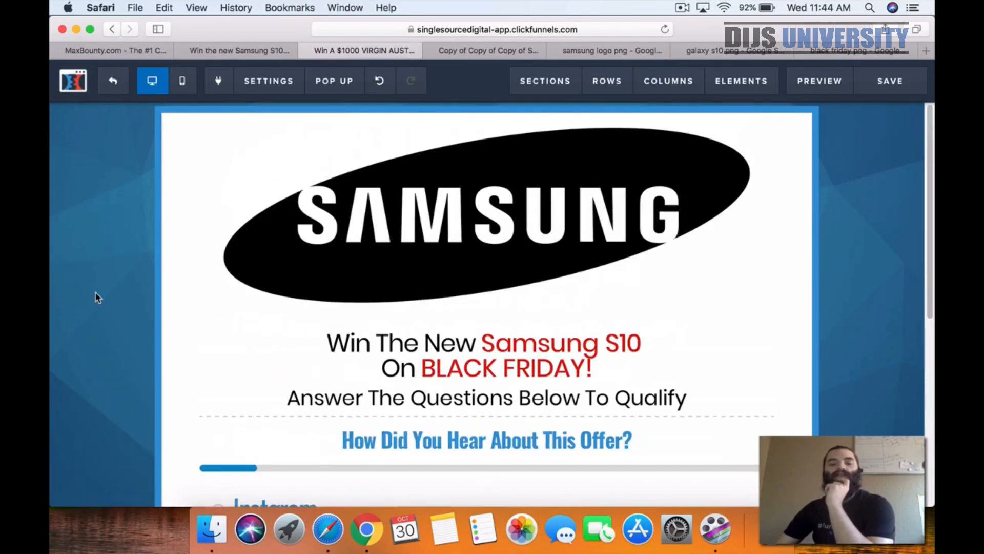
pyautogui.scroll(-10, 95, 298)
pyautogui.scroll(10, 94, 298)
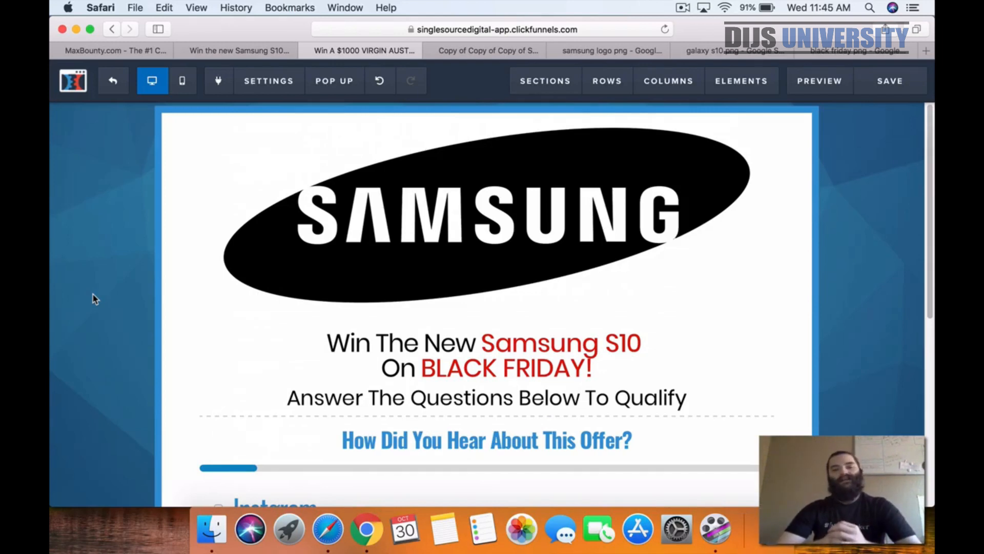
pyautogui.scroll(-10, 95, 299)
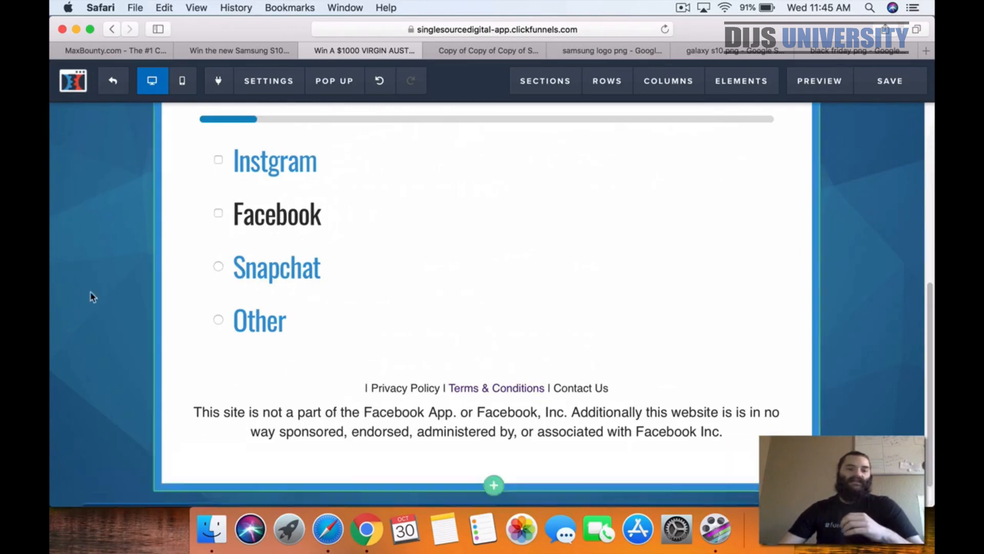
pyautogui.scroll(10, 77, 398)
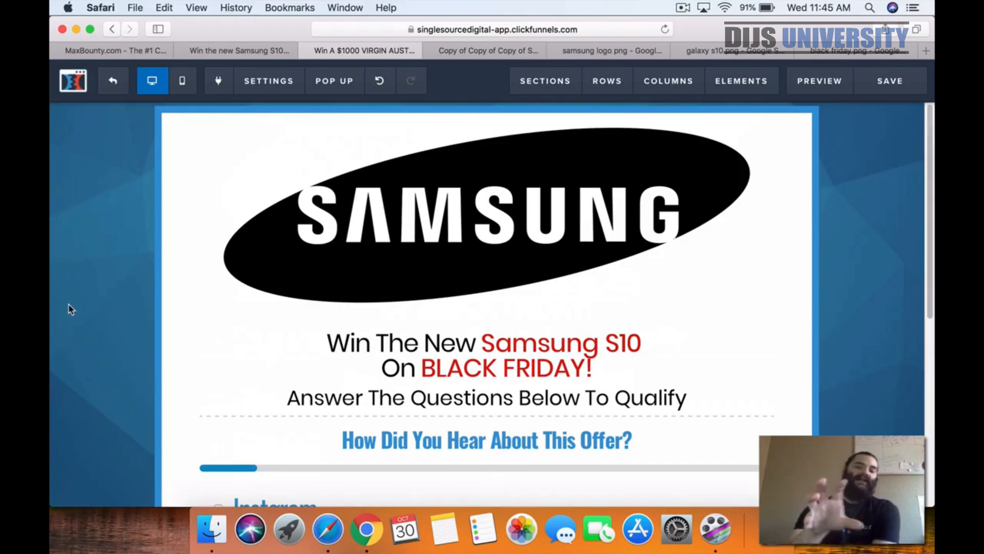
pyautogui.scroll(-5, 62, 312)
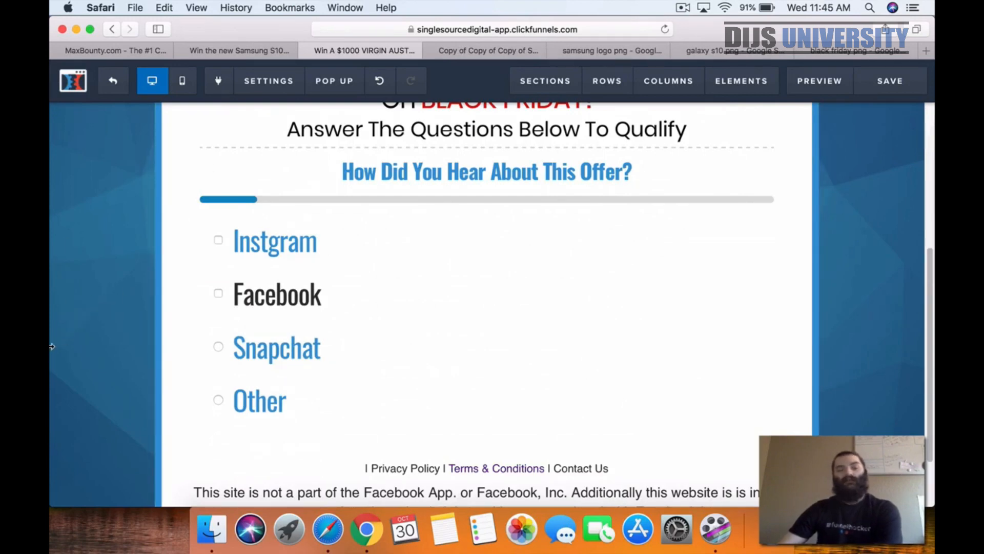
pyautogui.scroll(5, 63, 288)
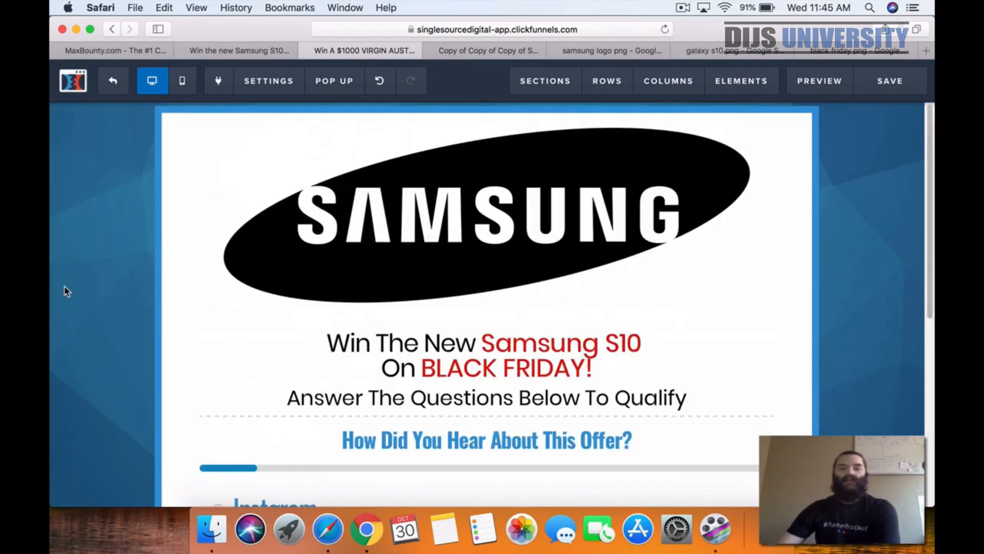
pyautogui.scroll(-5, 58, 296)
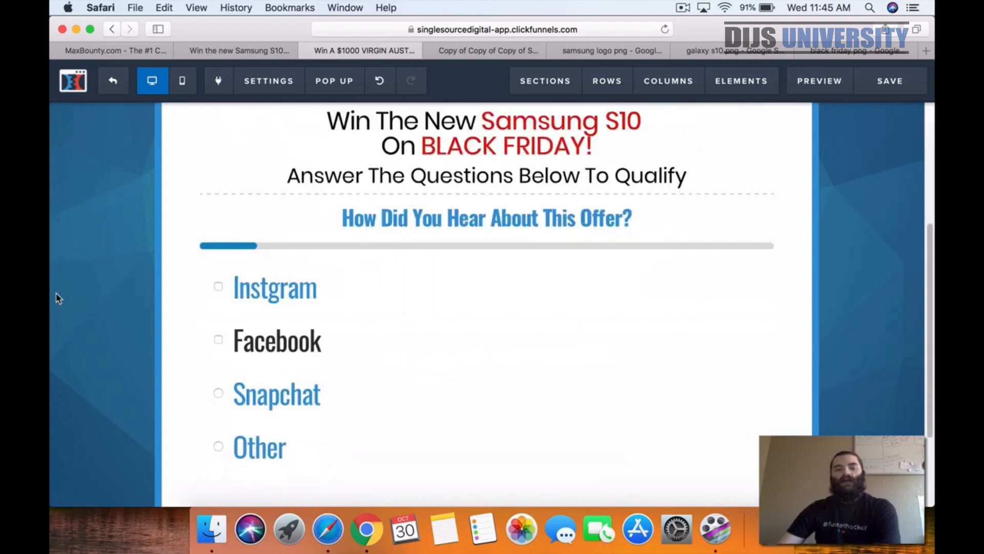
# - Correct the first answer of the survey question "How Did You Hear About This Offer?" to "Instagram"
pyautogui.click(261, 286)
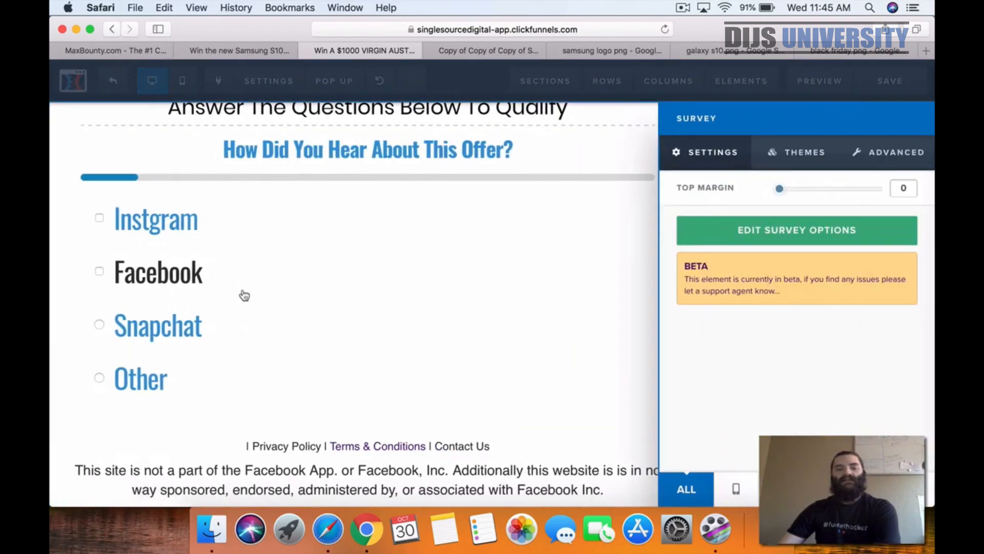
pyautogui.click(788, 240)
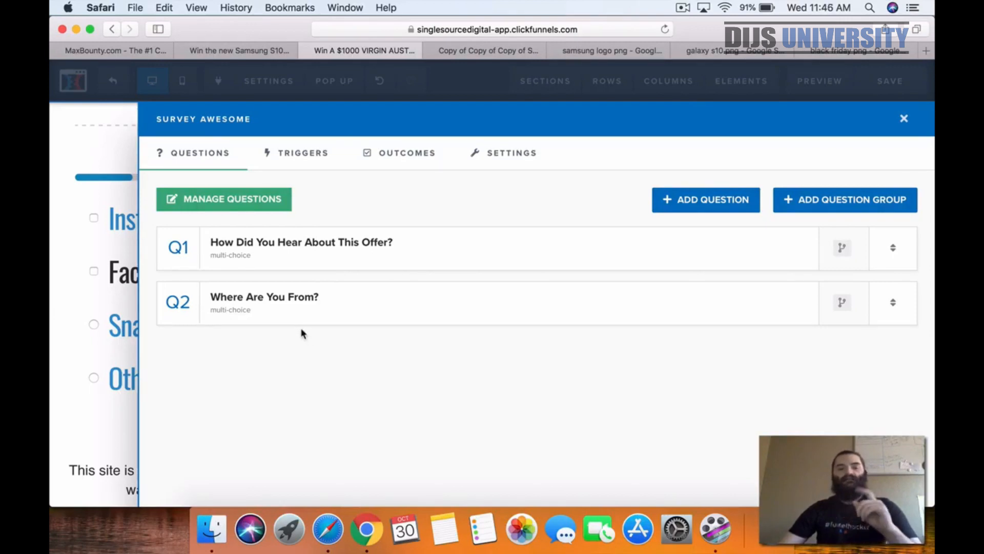
pyautogui.click(301, 244)
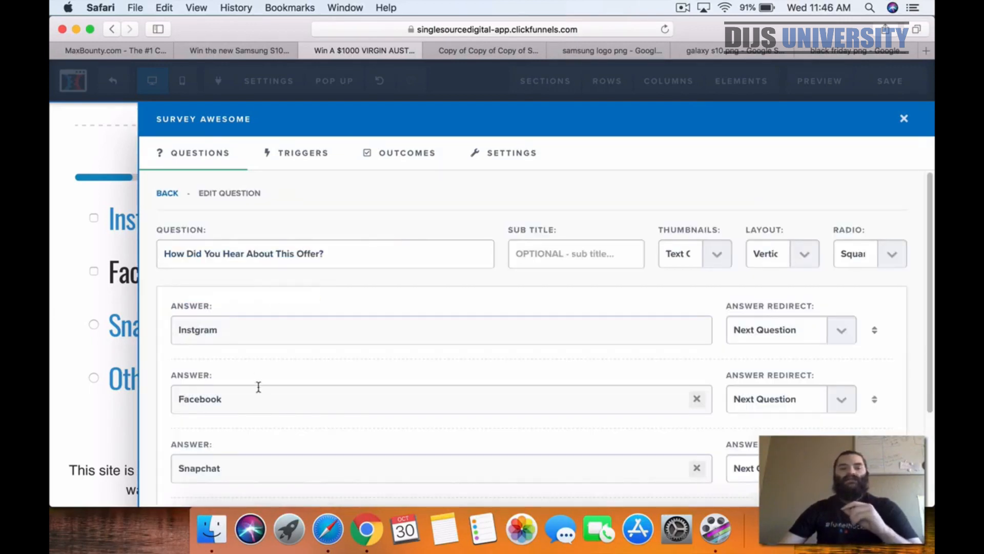
pyautogui.scroll(-2, 253, 280)
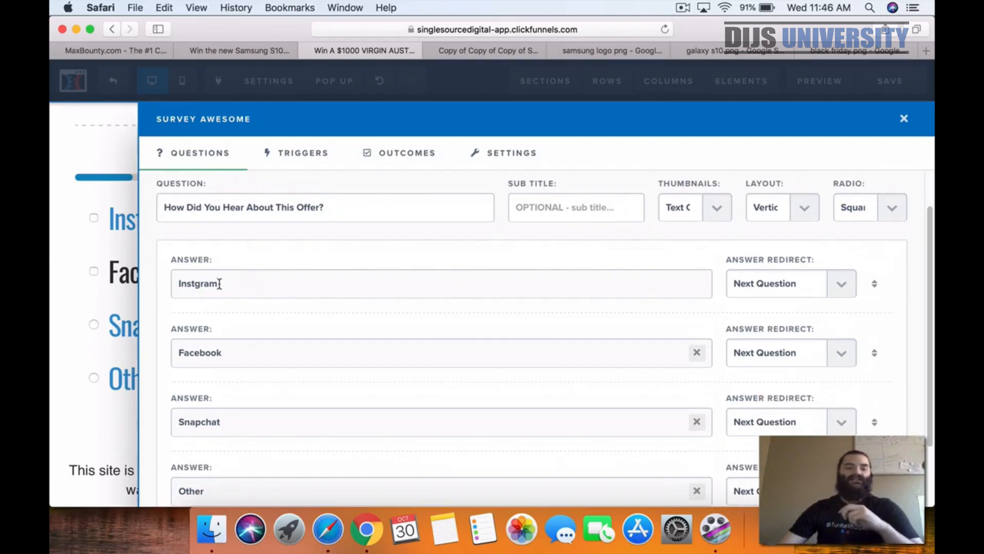
pyautogui.click(197, 283)
pyautogui.write('a')
pyautogui.scroll(-3, 477, 328)
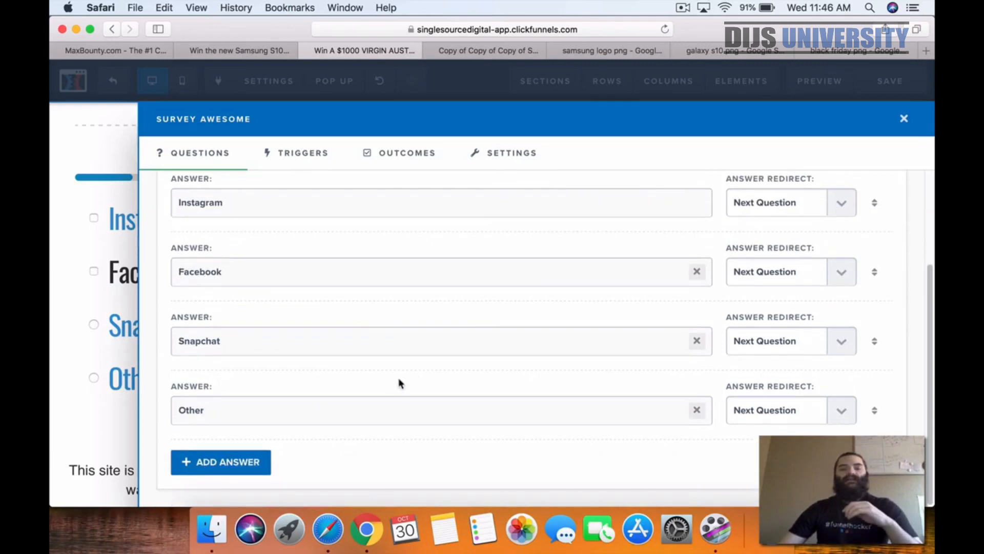
pyautogui.scroll(5, 414, 382)
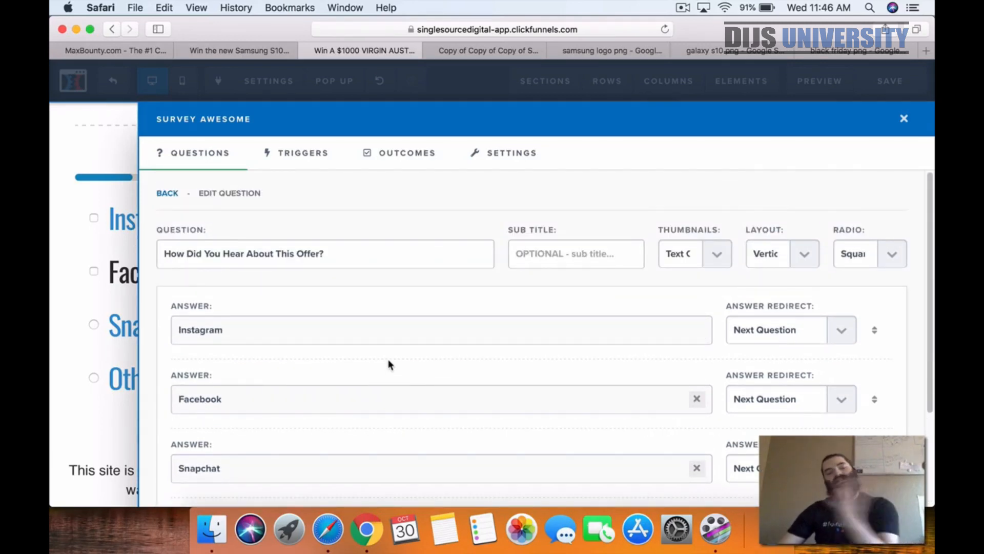
# - Check the answer options of the survey question "Where Are You From?"
pyautogui.click(170, 195)
pyautogui.click(281, 303)
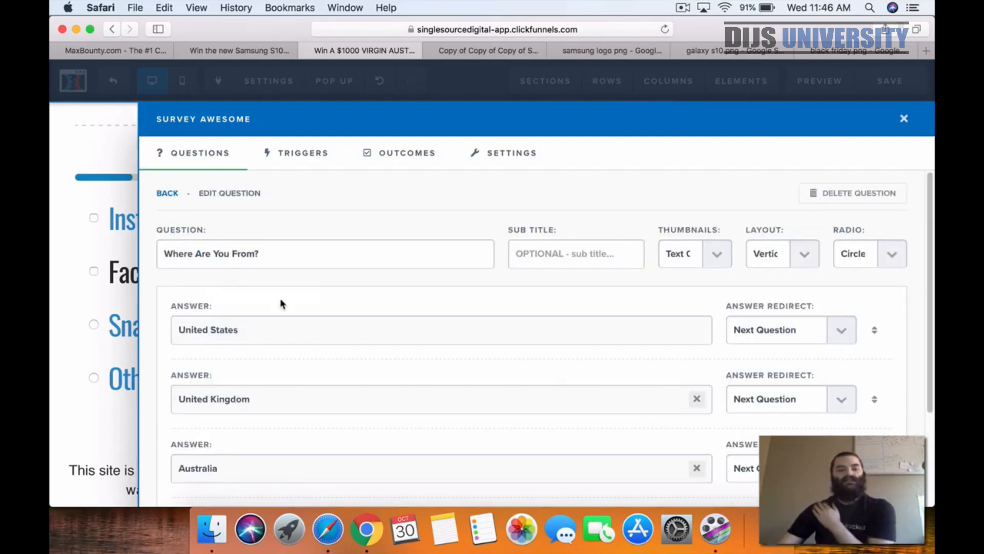
pyautogui.scroll(-5, 235, 360)
pyautogui.scroll(4, 234, 355)
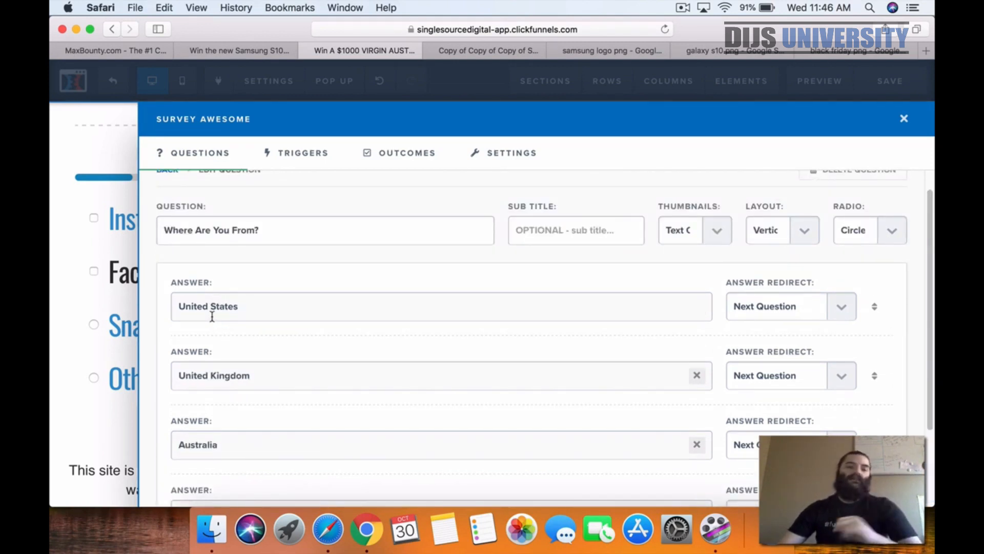
# - Open the survey's Default Outcome Action and select the "YOUR AFF LINK HERE" custom redirect text
pyautogui.click(410, 160)
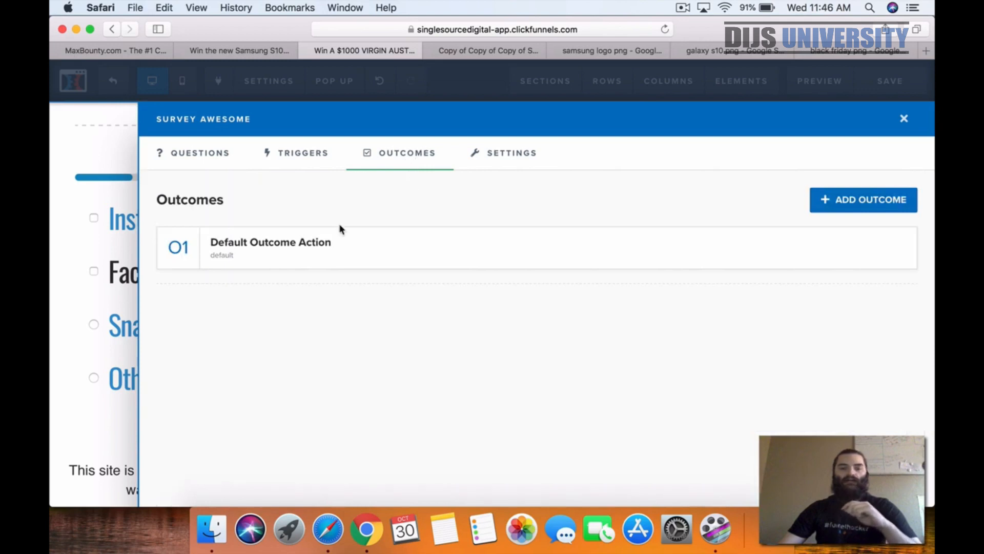
pyautogui.click(288, 244)
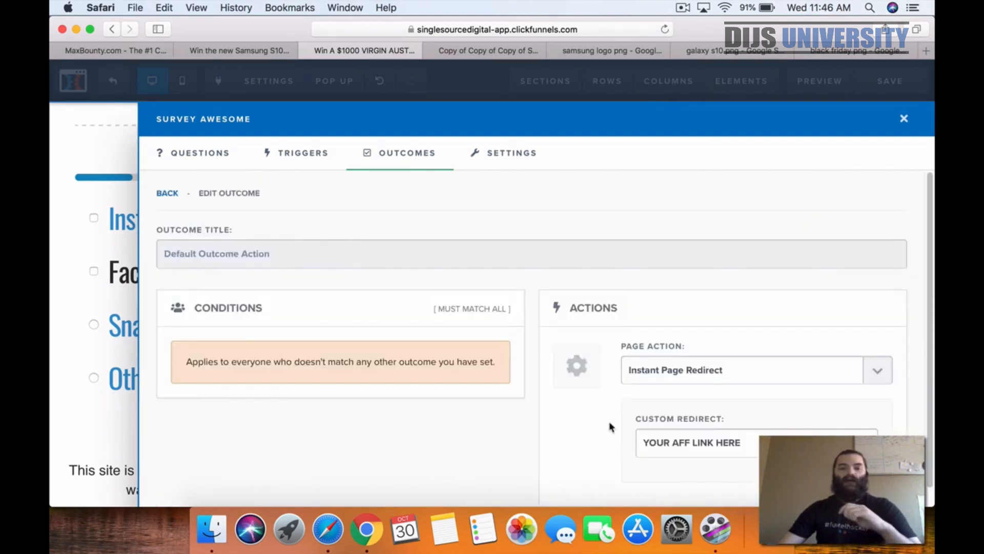
pyautogui.moveTo(646, 443); pyautogui.dragTo(741, 443)
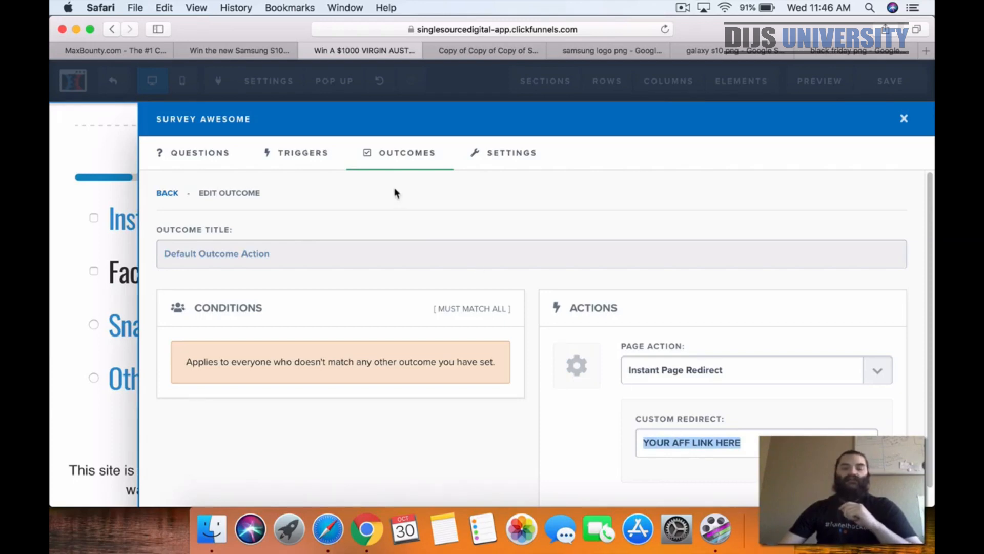
# - Switch to the MaxBounty Samsung S10 campaign page, reload it and open its tracking link builder
pyautogui.click(133, 56)
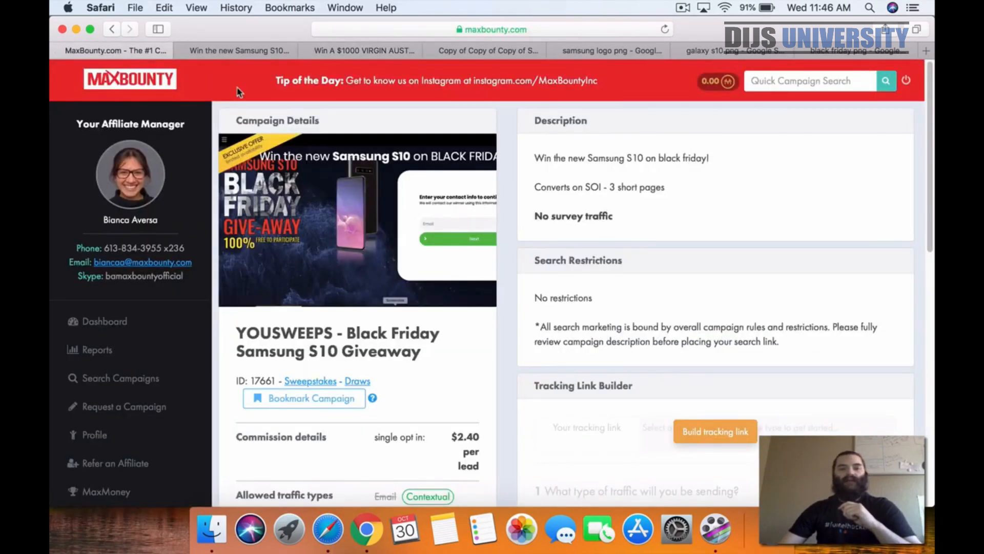
pyautogui.click(665, 29)
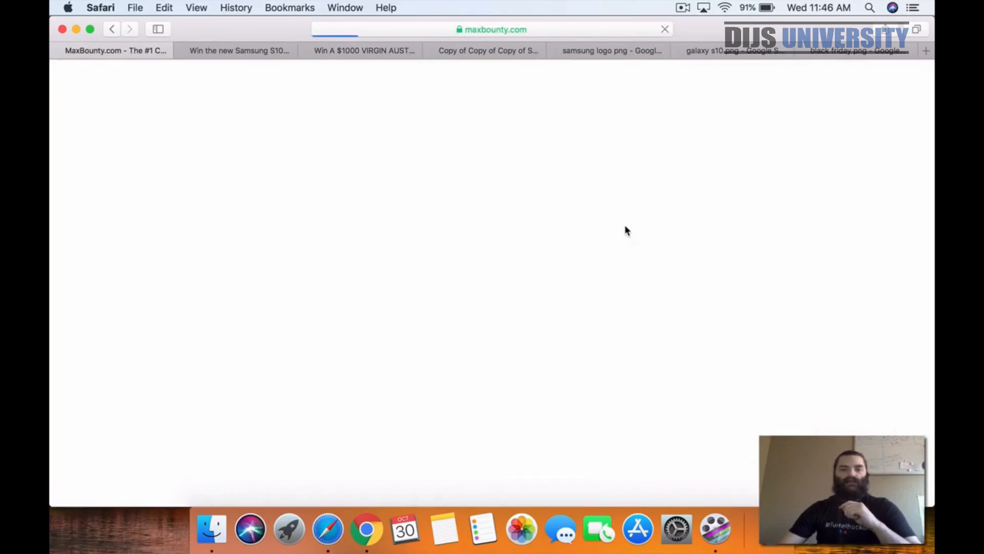
pyautogui.scroll(-1, 697, 254)
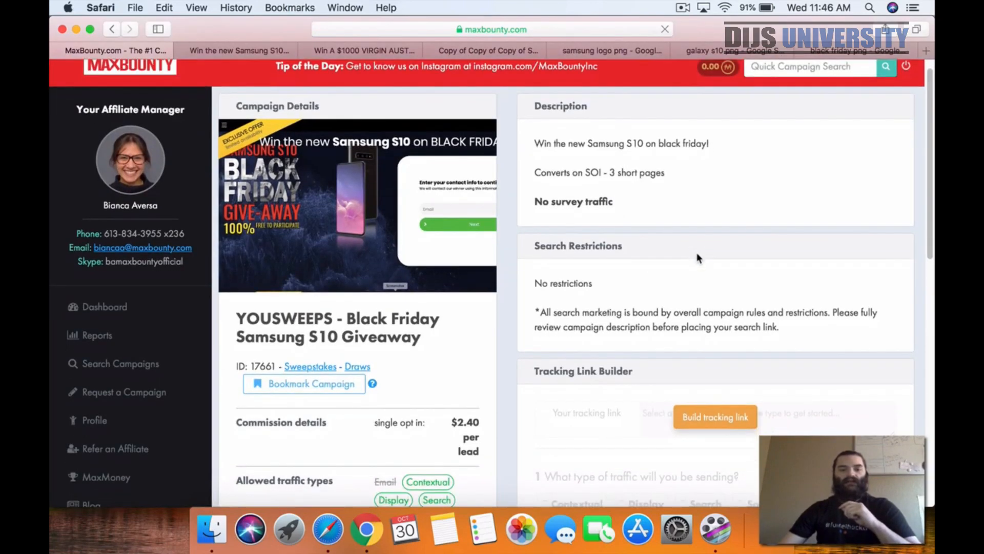
pyautogui.scroll(-2, 696, 258)
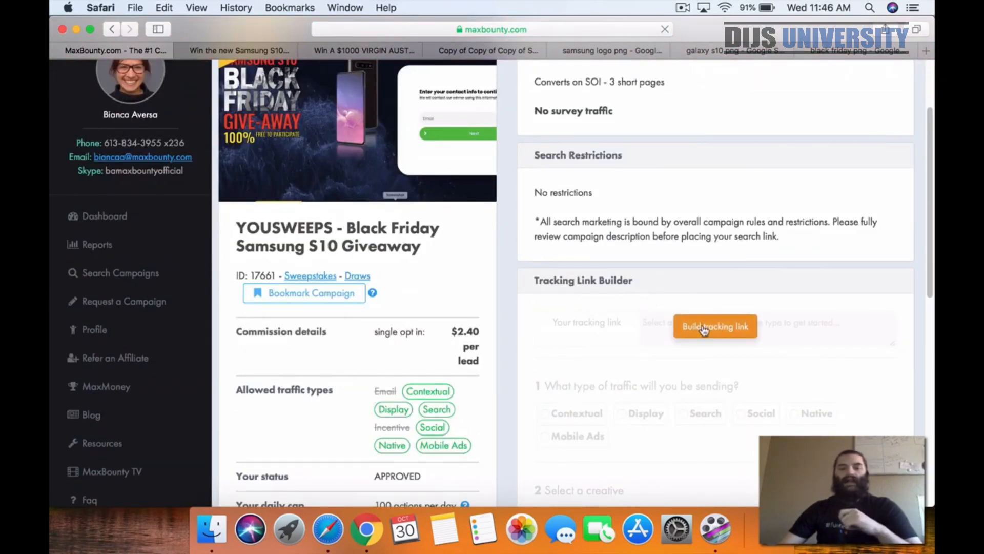
pyautogui.click(704, 328)
pyautogui.scroll(-1, 515, 292)
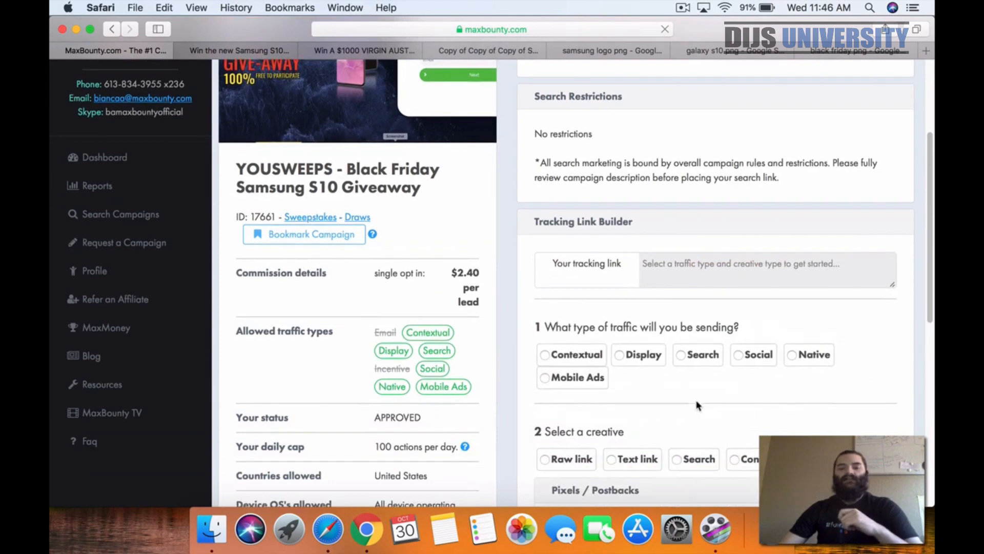
# - Generate the campaign's tracking link for Social traffic with the Raw link creative and copy it
pyautogui.scroll(-1, 739, 370)
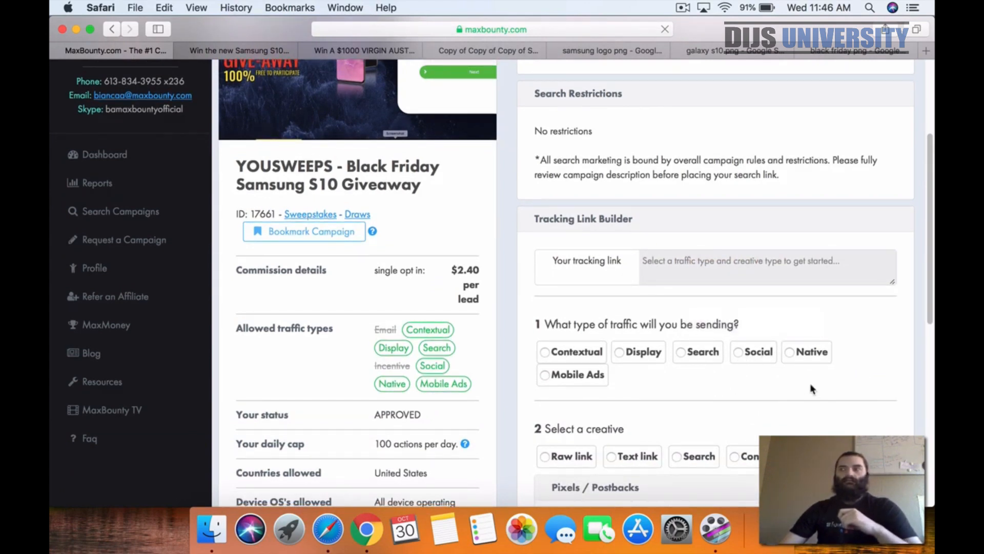
pyautogui.click(738, 351)
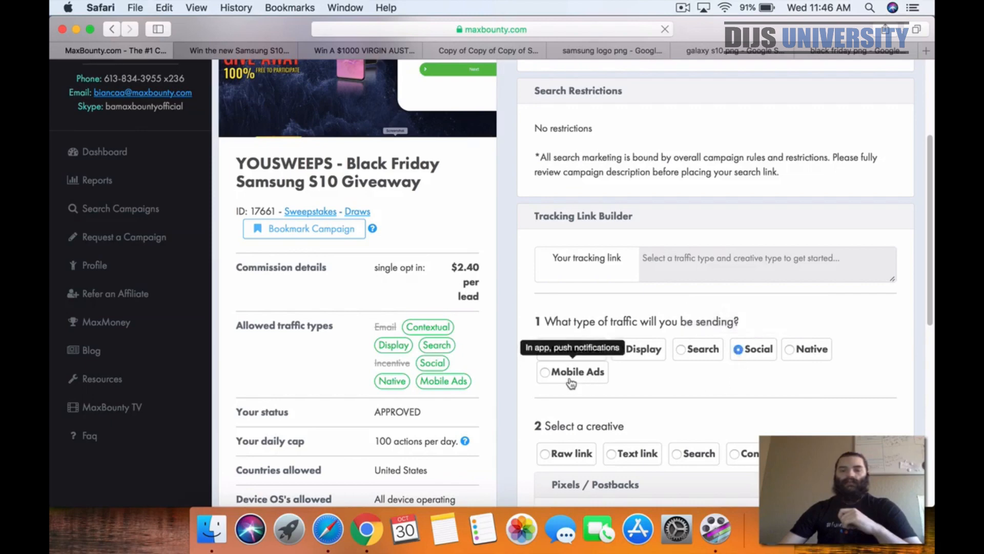
pyautogui.click(545, 453)
pyautogui.scroll(-1, 767, 406)
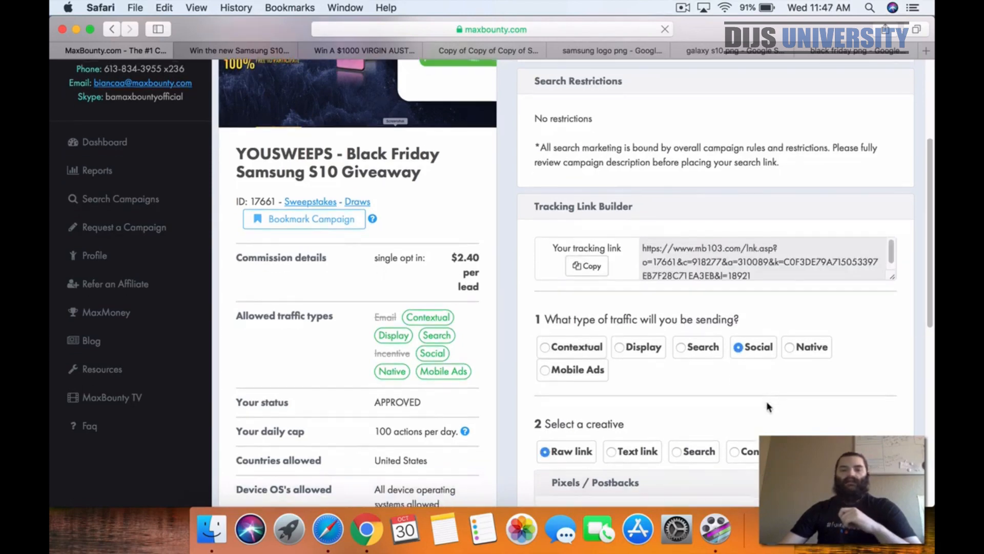
pyautogui.click(586, 266)
# - Examine the Pixels / Postbacks settings and the rest of the Samsung S10 campaign page
pyautogui.scroll(-6, 830, 337)
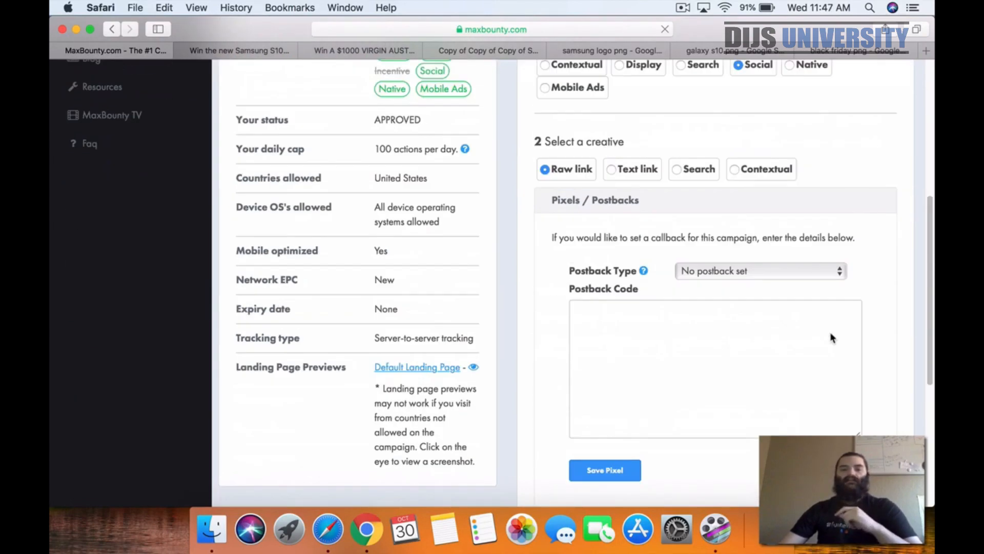
pyautogui.scroll(-3, 830, 336)
pyautogui.scroll(4, 830, 337)
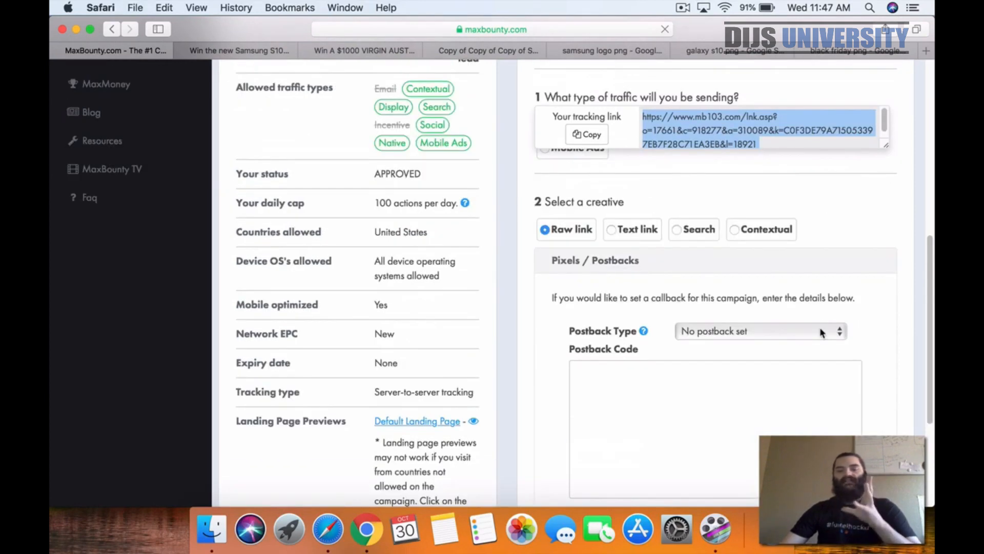
pyautogui.click(844, 215)
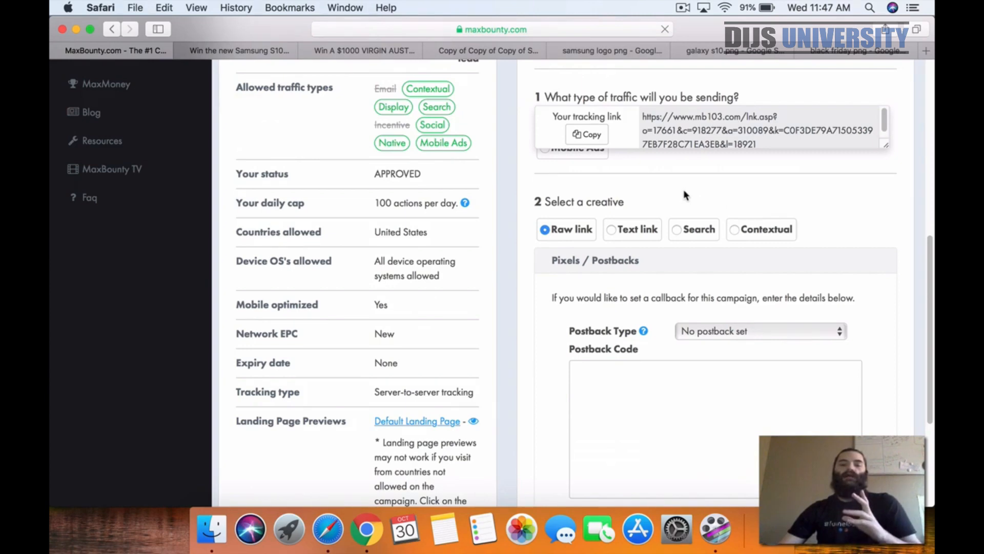
pyautogui.scroll(-4, 791, 167)
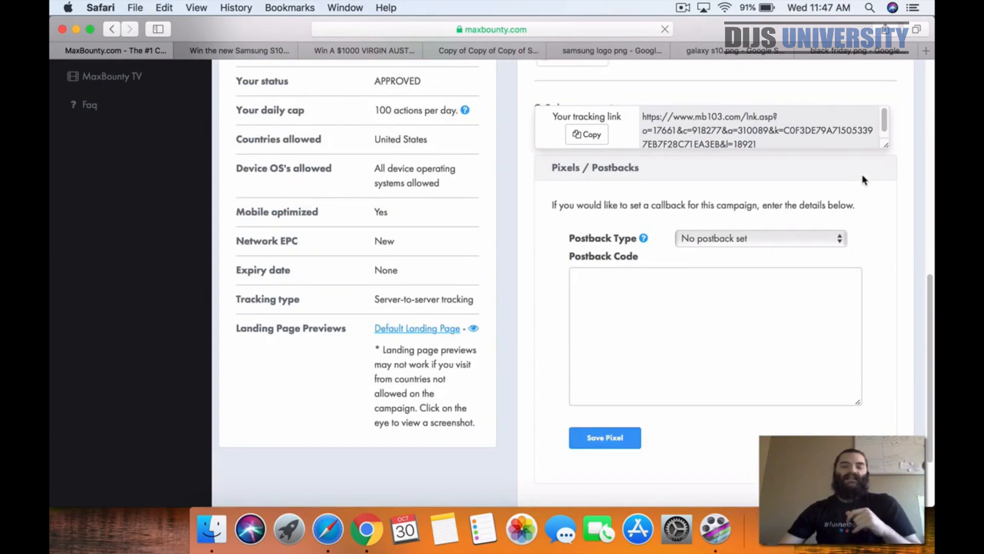
pyautogui.scroll(5, 815, 361)
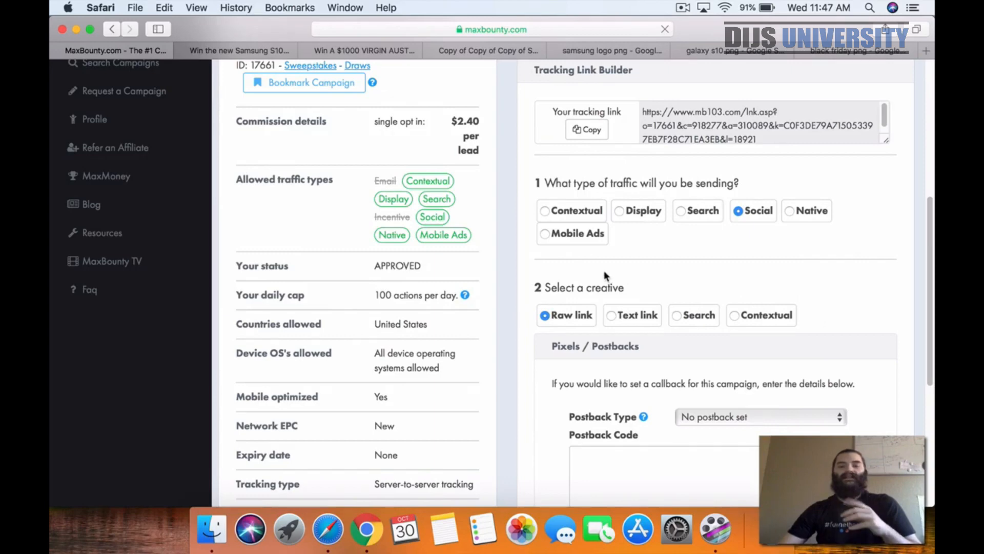
pyautogui.scroll(3, 604, 269)
pyautogui.scroll(-9, 540, 270)
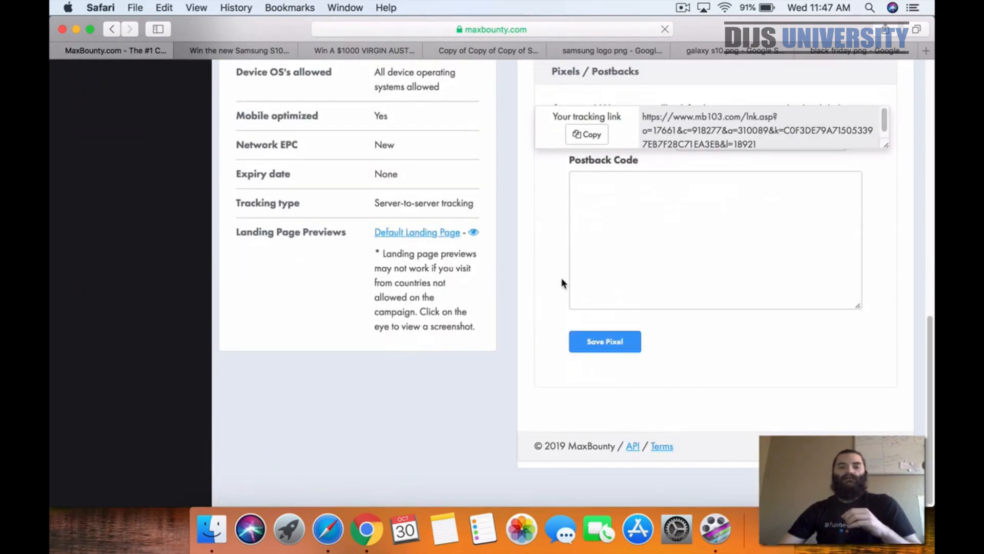
pyautogui.scroll(10, 588, 288)
pyautogui.scroll(-3, 548, 259)
pyautogui.scroll(-4, 542, 258)
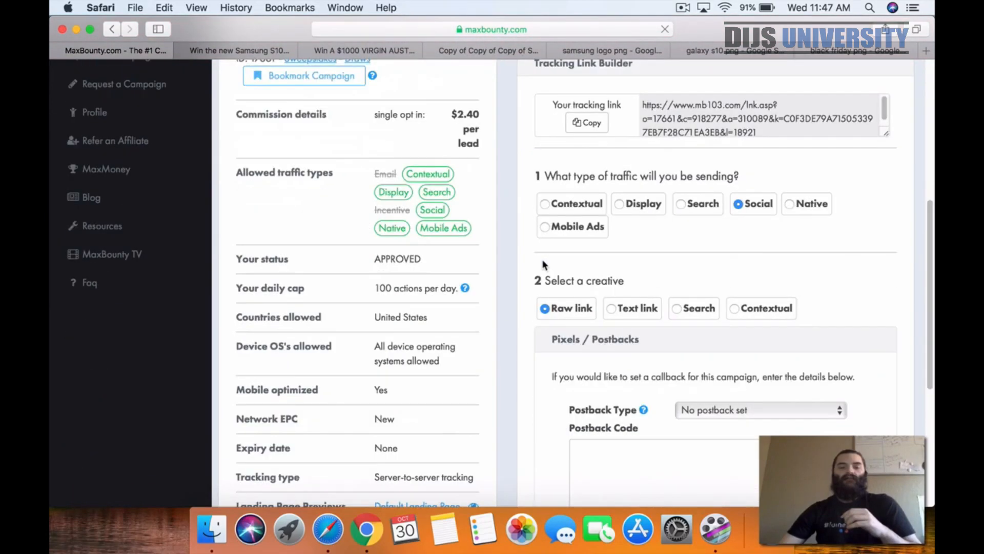
pyautogui.scroll(3, 542, 259)
pyautogui.scroll(3, 541, 261)
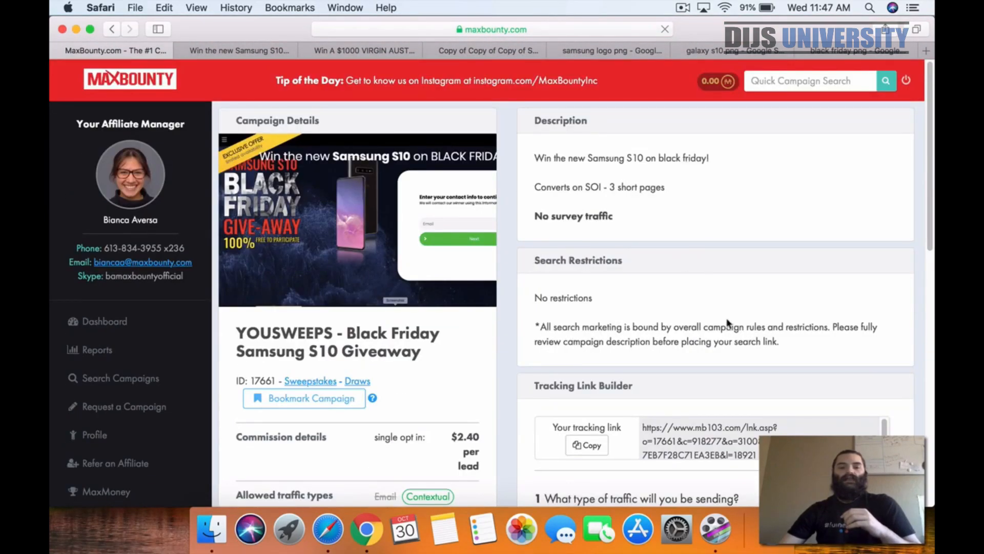
# - Copy the tracking link into the survey's Default Outcome Action as the custom redirect and save the ClickFunnels page
pyautogui.click(586, 445)
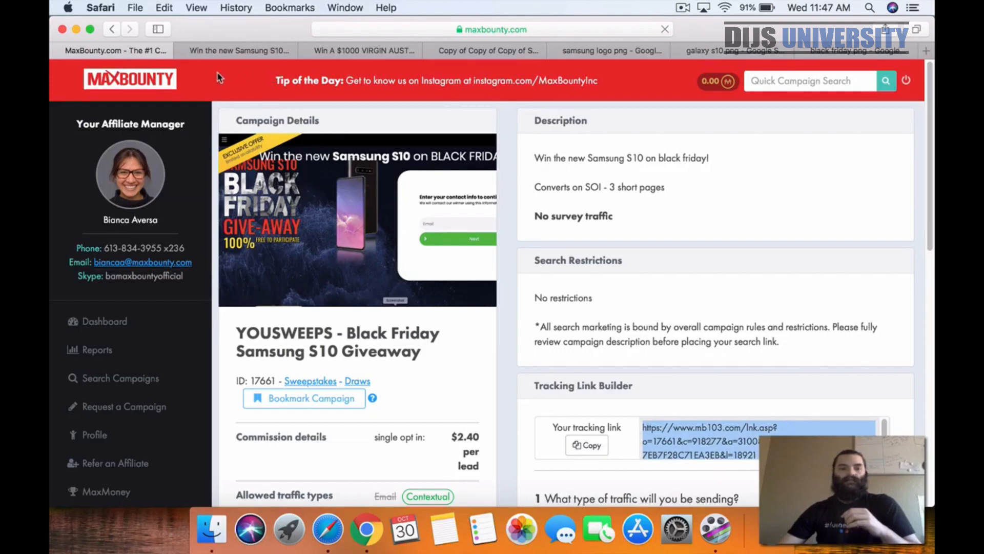
pyautogui.click(348, 52)
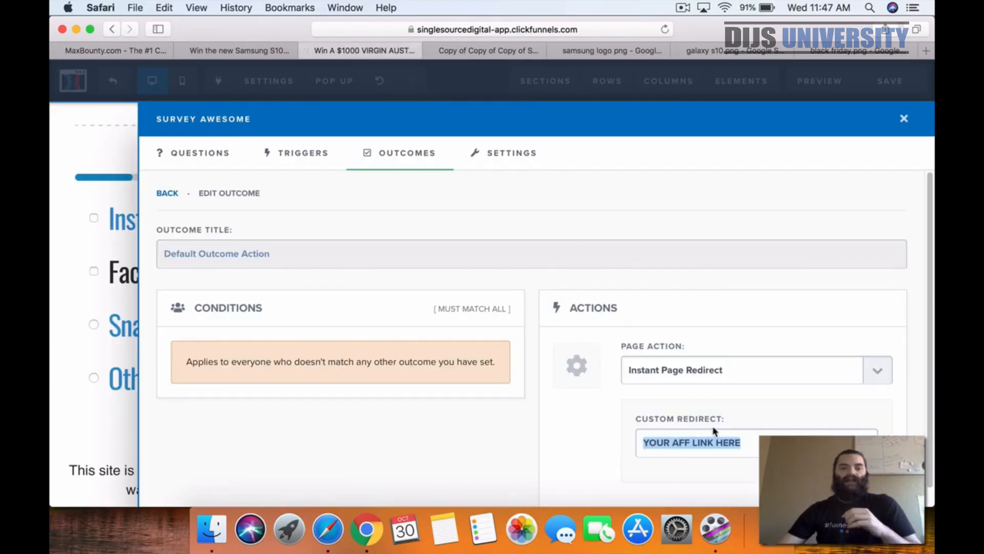
pyautogui.press('super+v')
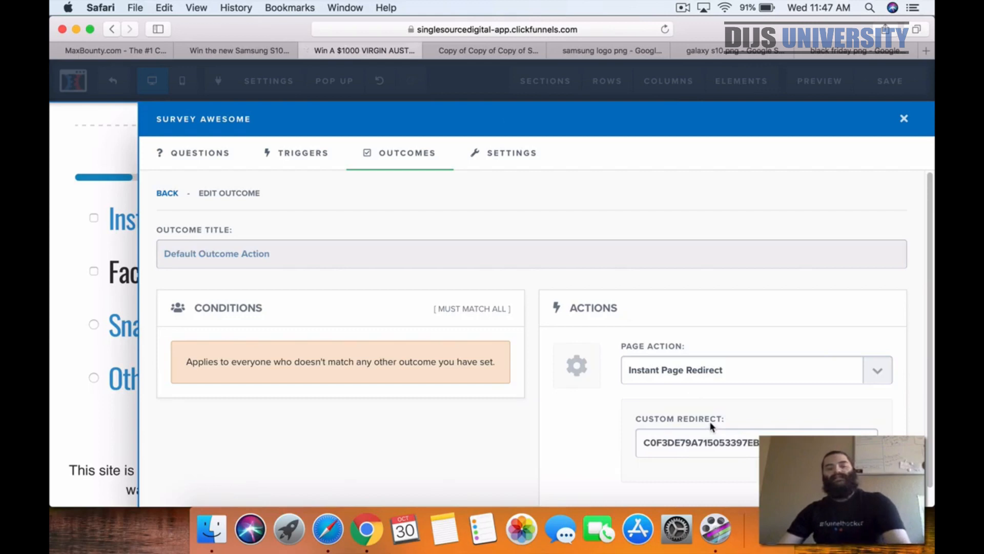
pyautogui.click(59, 285)
pyautogui.click(871, 86)
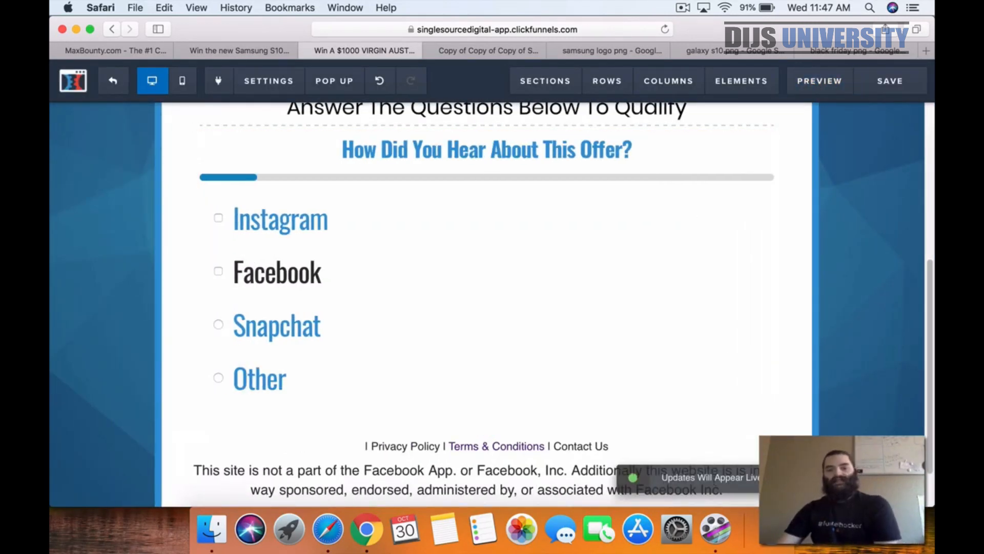
# - Review the saved survey page in desktop view and in the mobile preview down to the footer links
pyautogui.scroll(-3, 700, 324)
pyautogui.scroll(5, 700, 324)
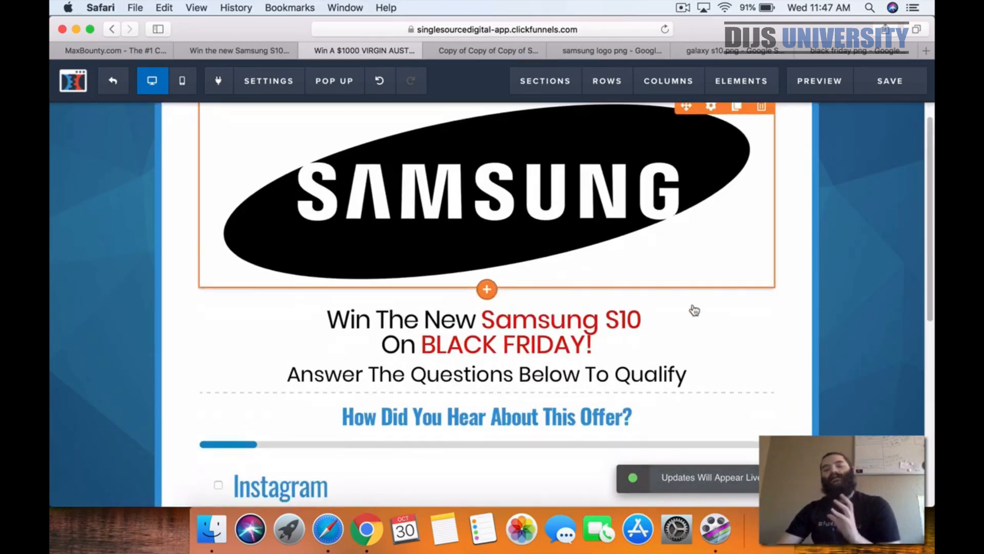
pyautogui.click(182, 80)
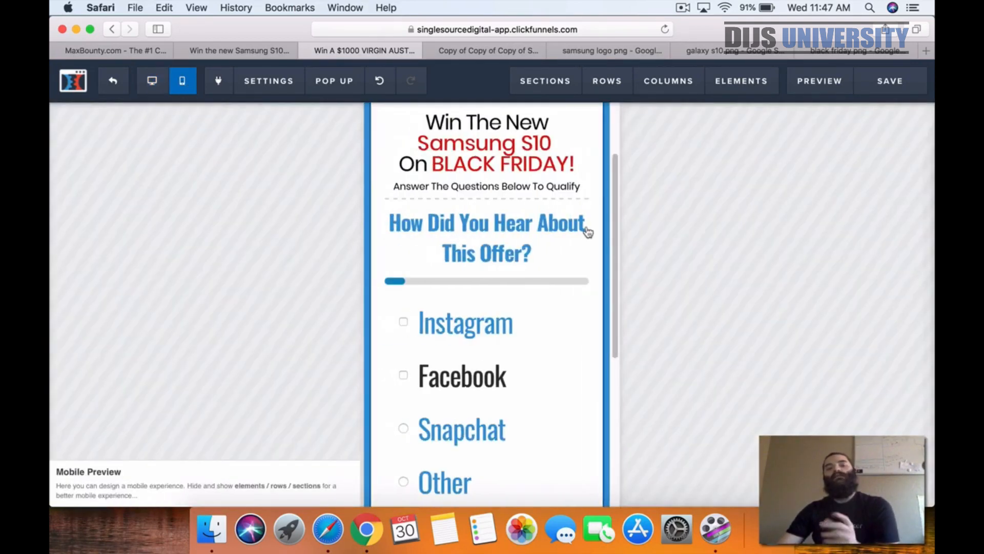
pyautogui.scroll(-2, 597, 328)
pyautogui.scroll(2, 604, 288)
pyautogui.scroll(-6, 523, 342)
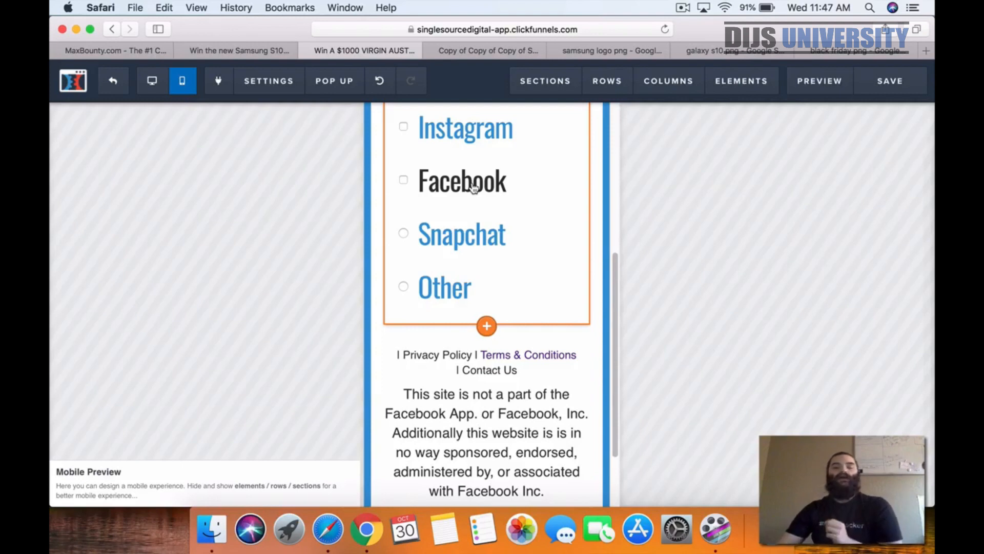
# - Examine the YouSweeps Samsung S10 offer page and its email entry form, comparing it with the survey page
pyautogui.click(237, 50)
pyautogui.scroll(4, 320, 254)
pyautogui.click(609, 352)
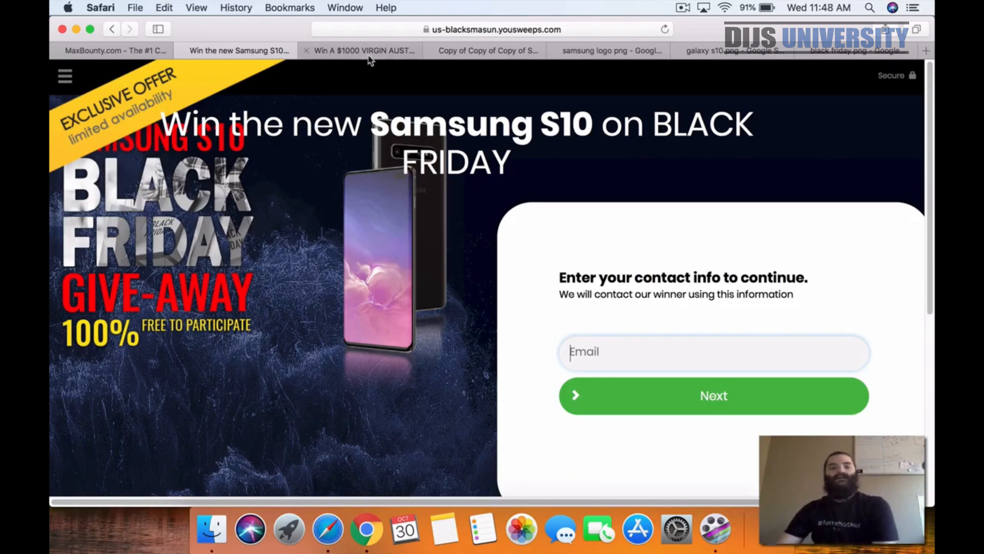
pyautogui.click(505, 51)
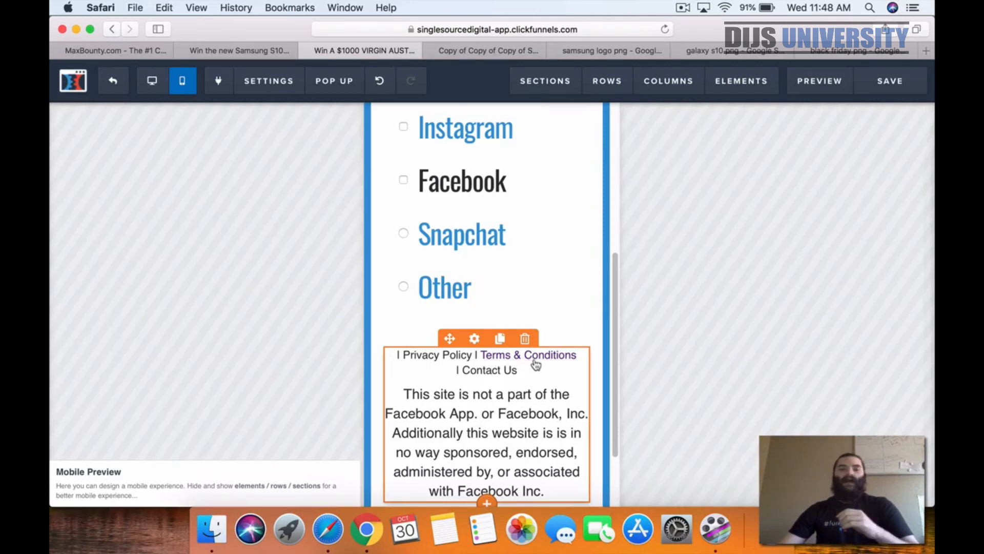
# - Examine the legal links in the offer page's footer and open its Terms of Use
pyautogui.click(236, 53)
pyautogui.scroll(-6, 337, 228)
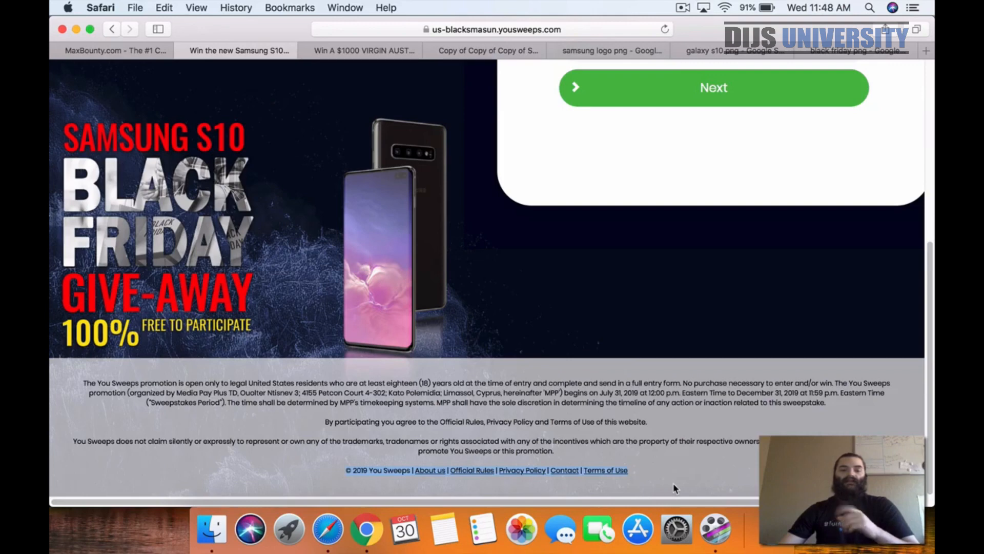
pyautogui.click(612, 470)
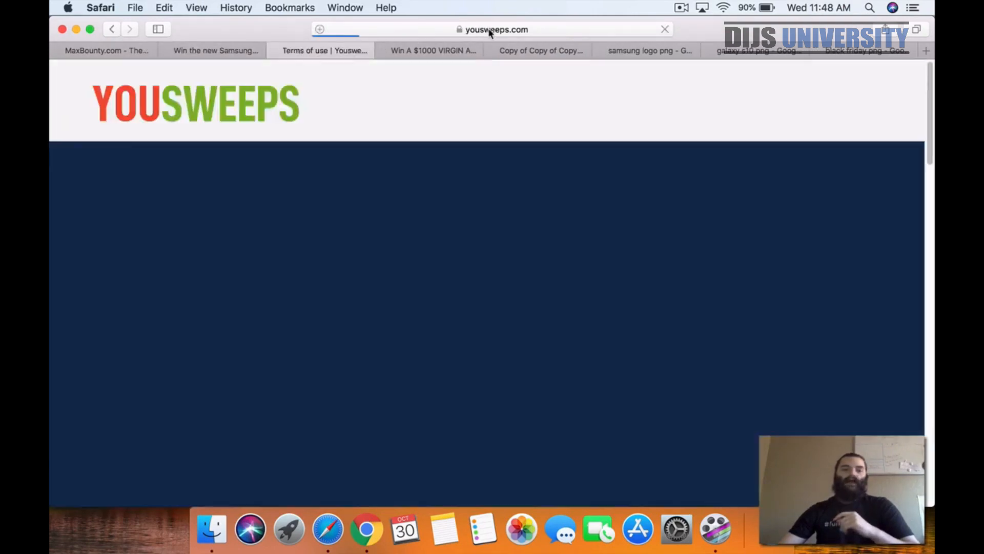
pyautogui.click(275, 51)
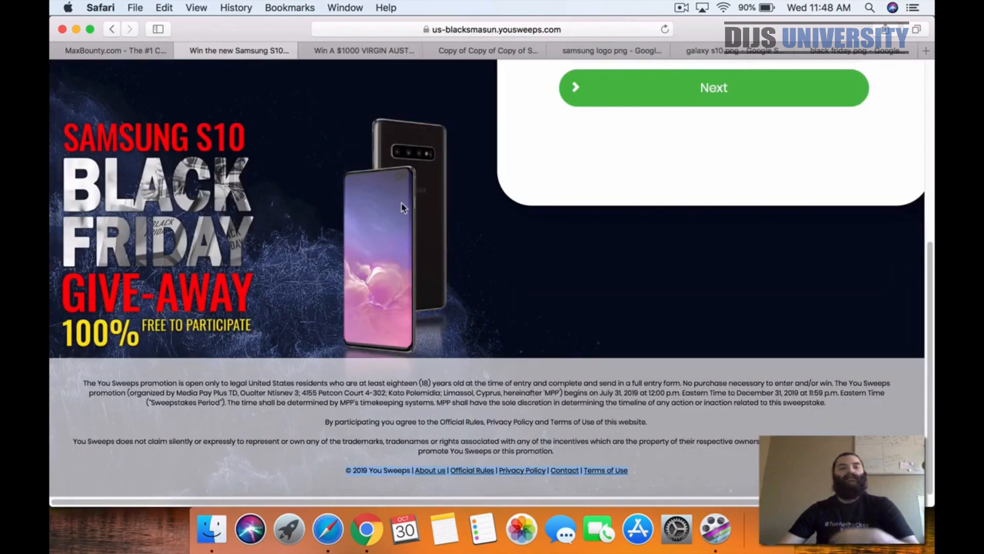
# - Return to the survey page and recheck its mobile layout from the Samsung logo to the Facebook disclaimer
pyautogui.click(338, 51)
pyautogui.scroll(6, 503, 284)
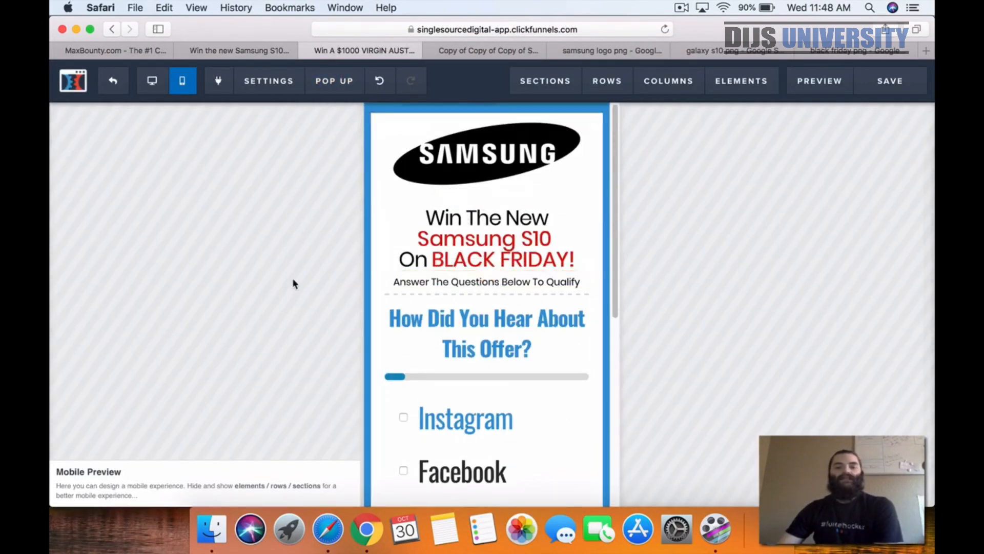
pyautogui.scroll(-6, 501, 322)
pyautogui.scroll(6, 502, 323)
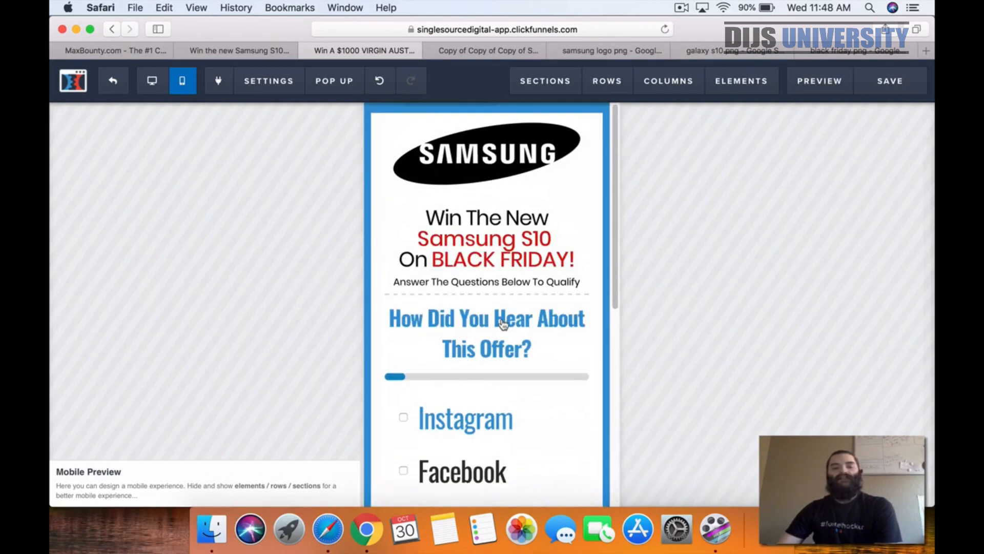
pyautogui.scroll(-6, 502, 325)
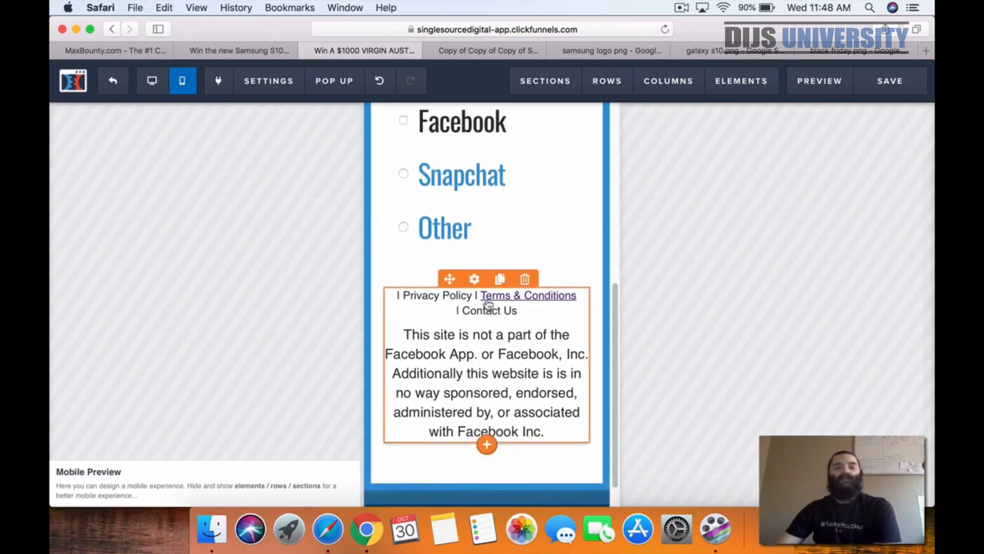
pyautogui.scroll(10, 482, 308)
# - Copy the survey page's headline text "Win The New Samsung S10 On BLACK FRIDAY!"
pyautogui.click(273, 83)
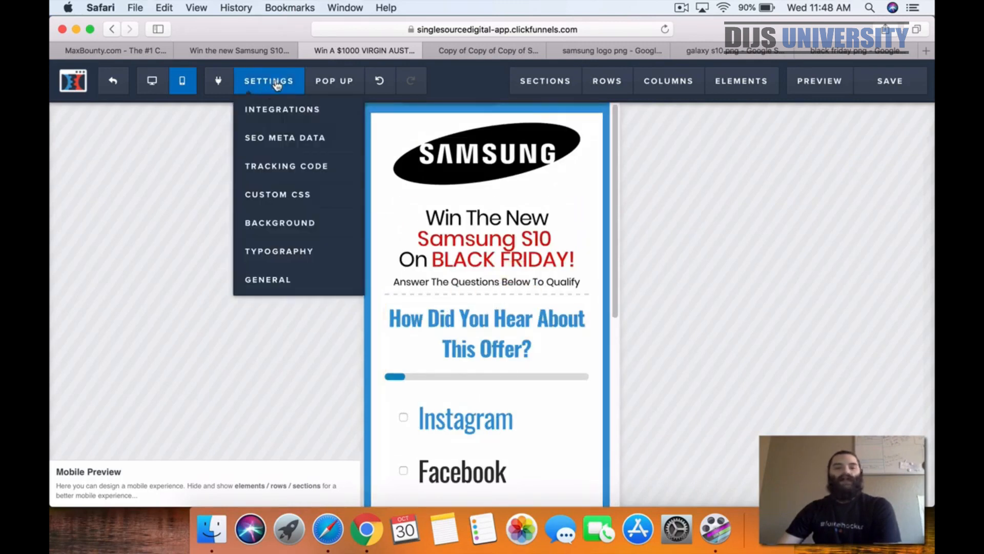
pyautogui.click(441, 226)
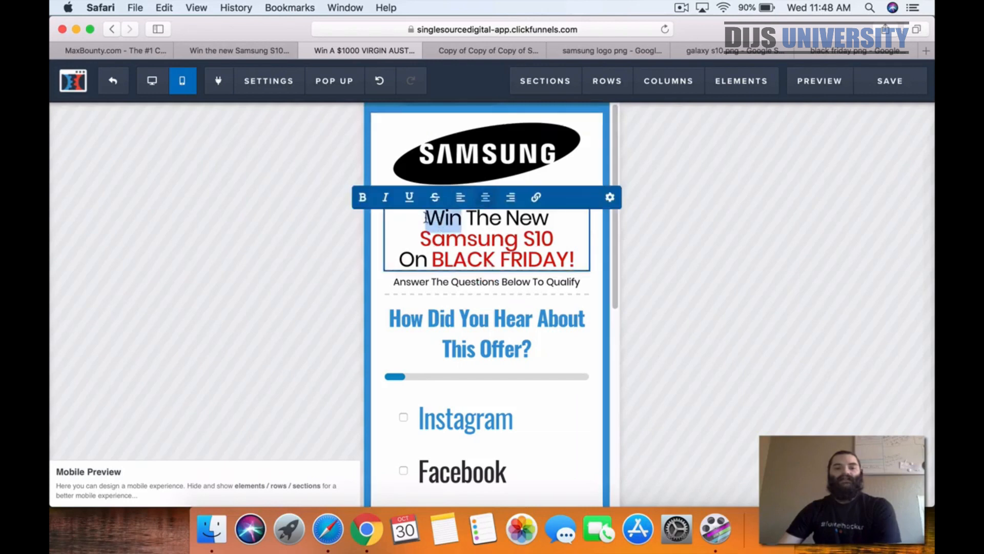
pyautogui.moveTo(425, 218); pyautogui.dragTo(572, 261)
pyautogui.press('super+c')
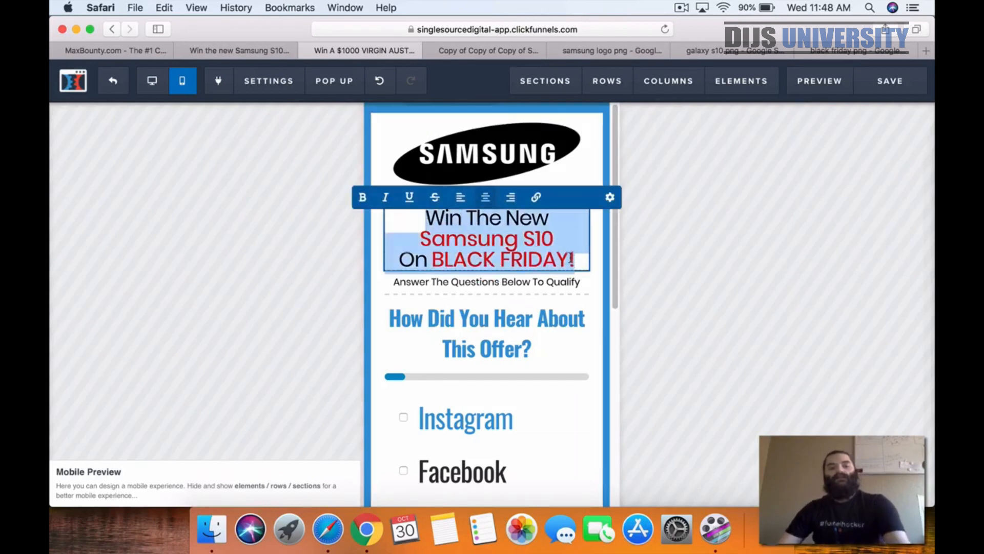
pyautogui.click(246, 210)
# - Set the page's SEO meta title to "Win The New Samsung S10 On BLACK FRIDAY!" and save the page
pyautogui.click(268, 84)
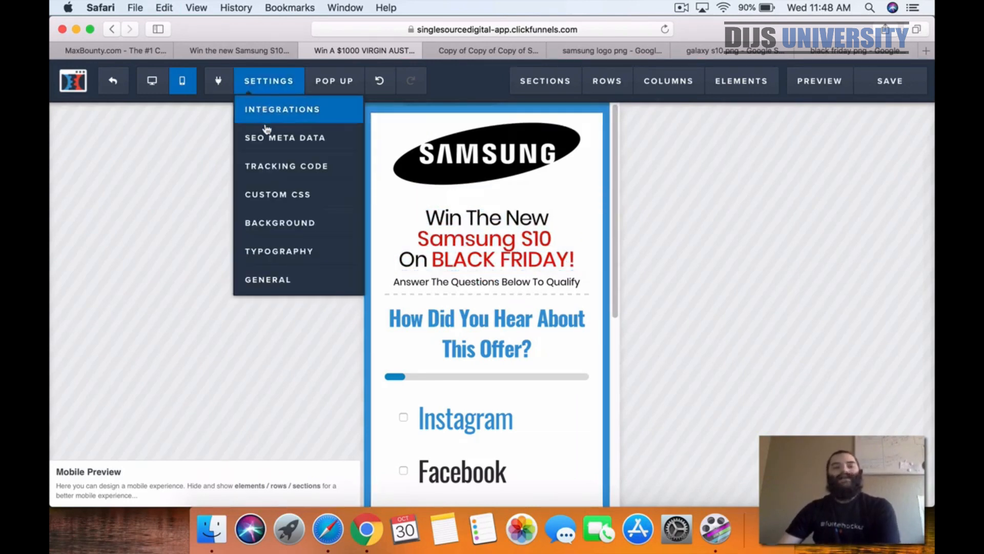
pyautogui.click(285, 148)
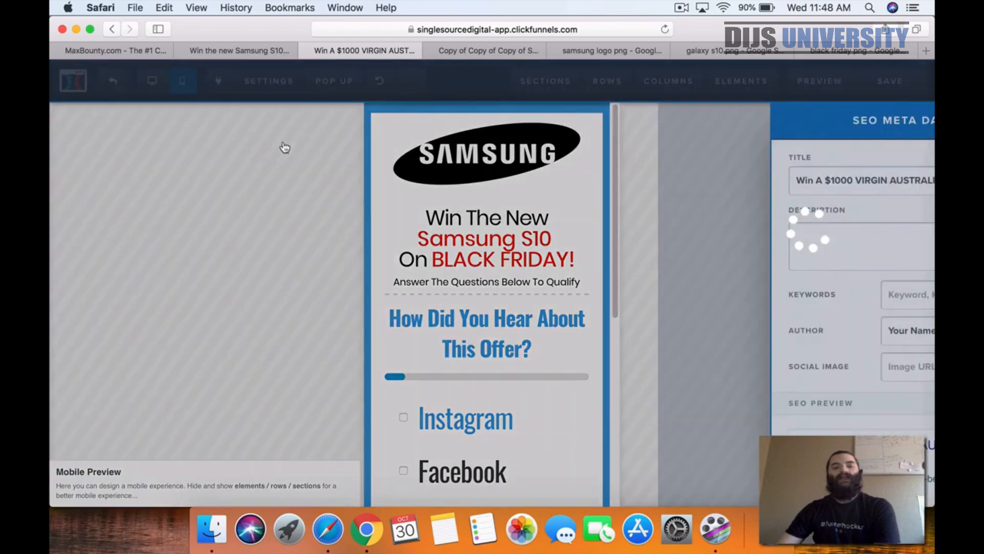
pyautogui.tripleClick(762, 179)
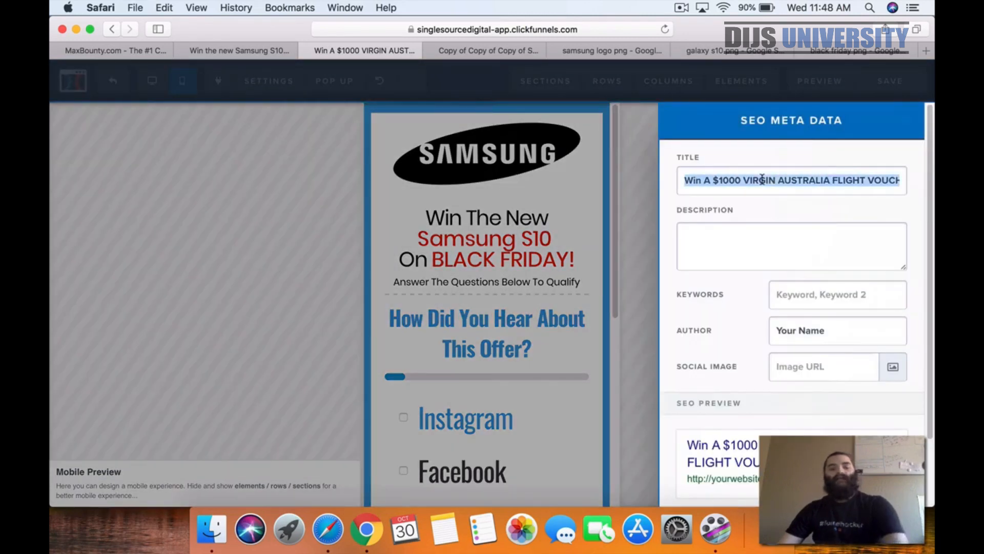
pyautogui.press('super+v')
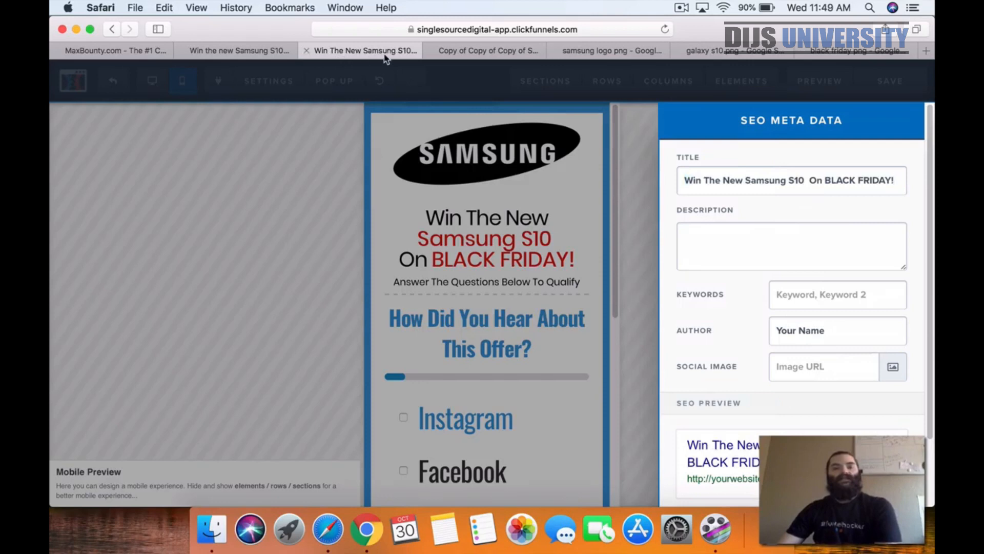
pyautogui.click(643, 280)
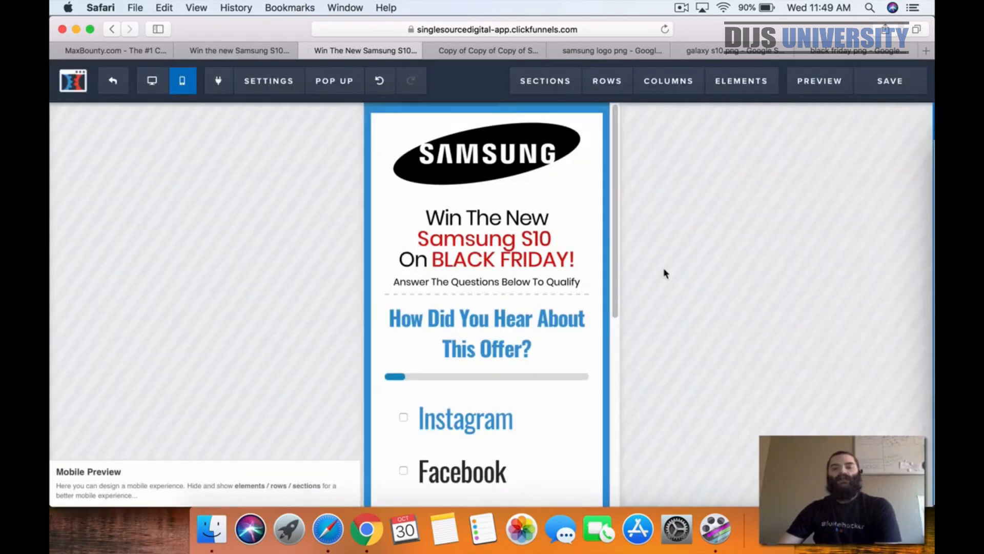
pyautogui.click(879, 89)
pyautogui.moveTo(314, 79)
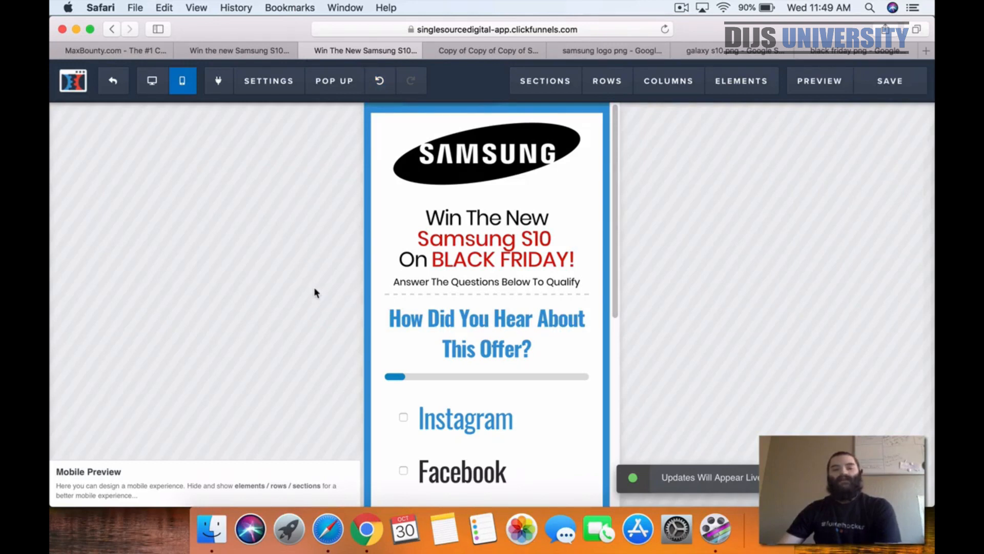
# - Save the survey page and leave the editor for the funnel's INSTAGRAM Template step overview
pyautogui.click(910, 77)
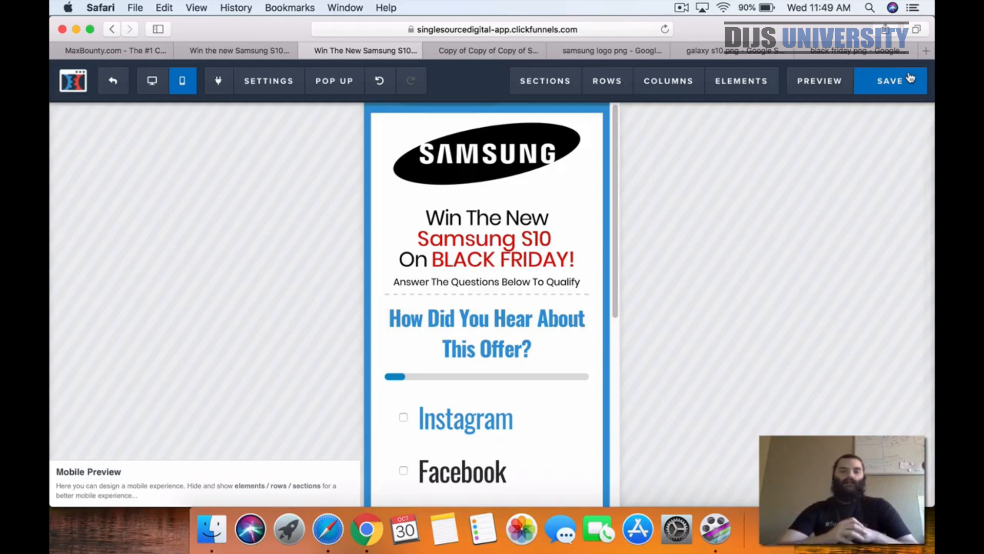
pyautogui.click(892, 88)
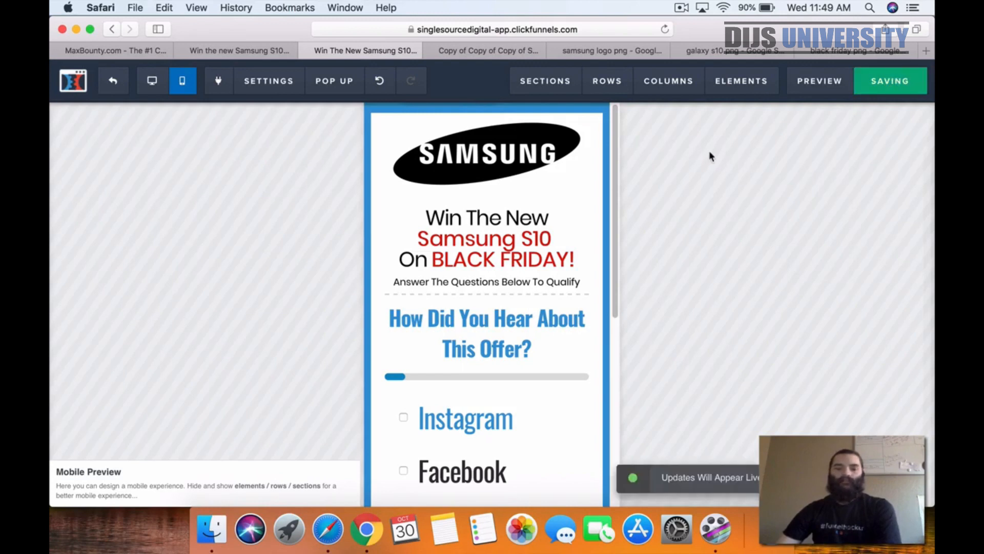
pyautogui.click(109, 79)
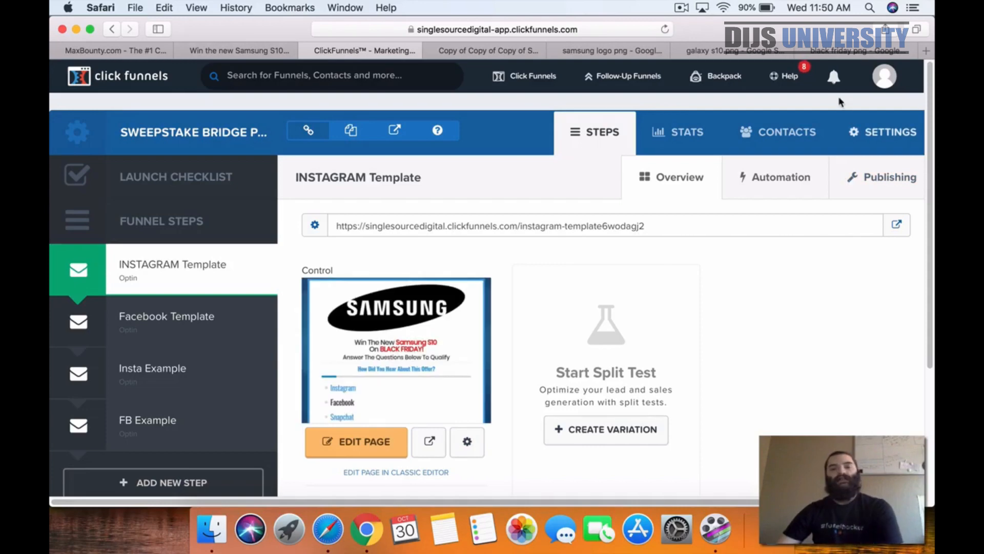
pyautogui.scroll(-5, 882, 156)
pyautogui.scroll(5, 756, 195)
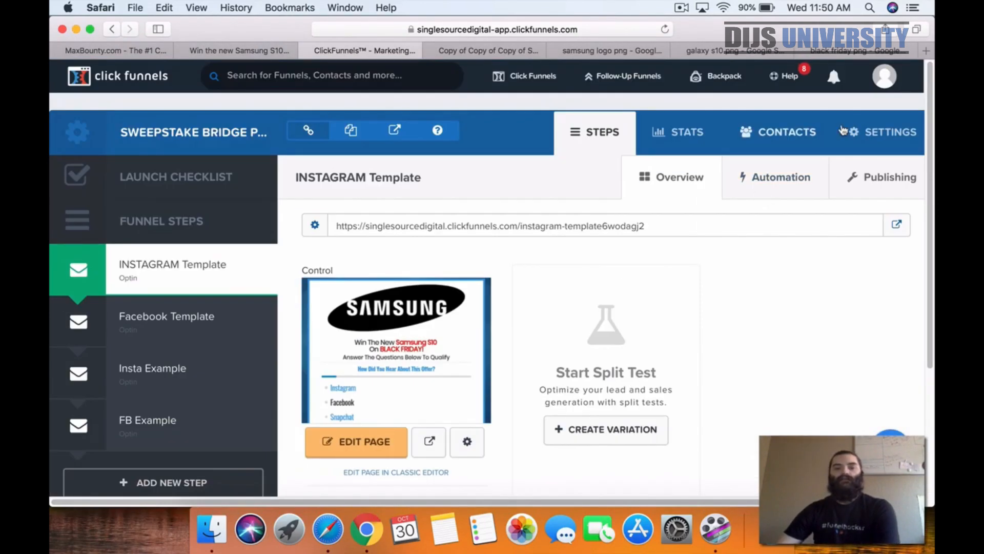
# - Open the funnel's settings and examine the Body Tracking Code field that holds the Facebook pixel placeholder
pyautogui.click(897, 135)
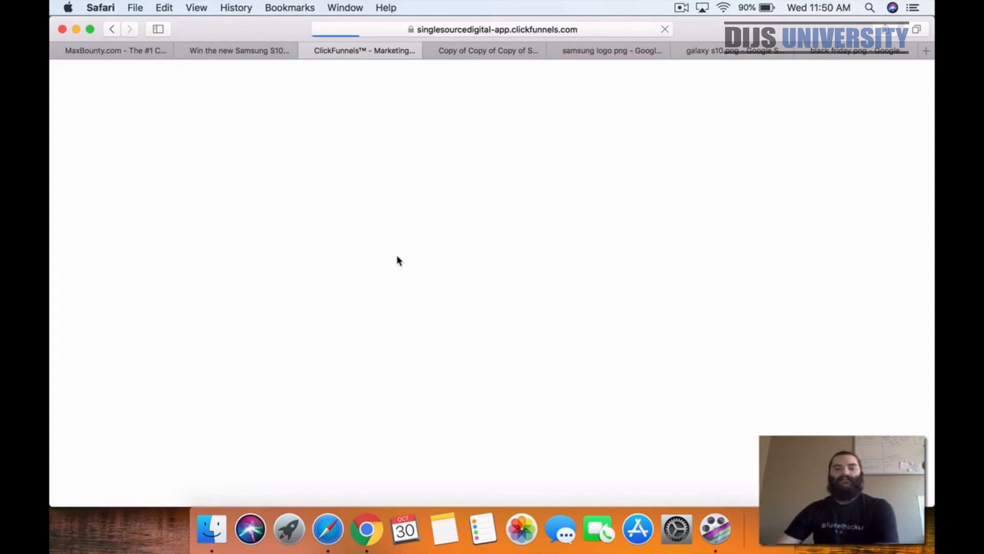
pyautogui.scroll(-10, 580, 218)
pyautogui.scroll(6, 635, 314)
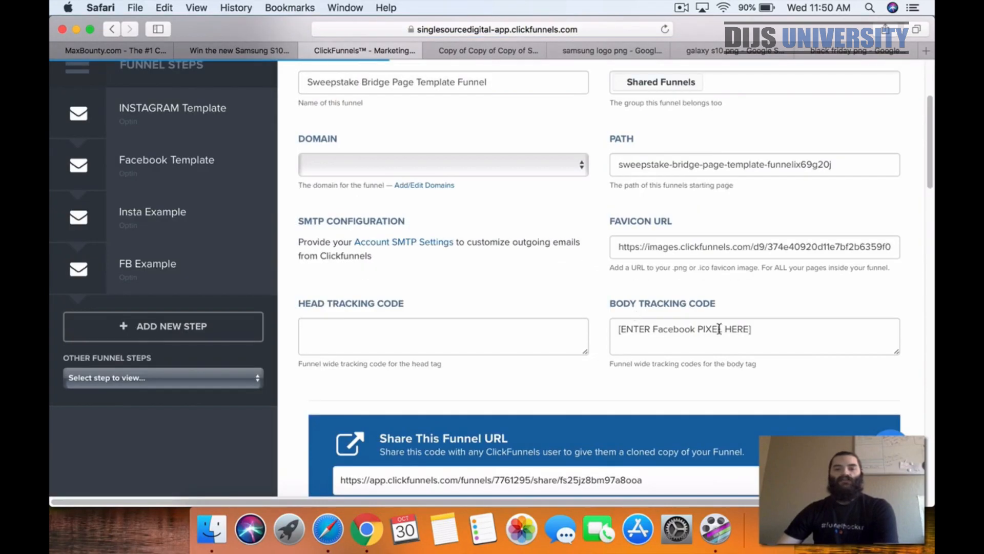
pyautogui.moveTo(779, 331); pyautogui.dragTo(584, 314)
pyautogui.scroll(3, 584, 314)
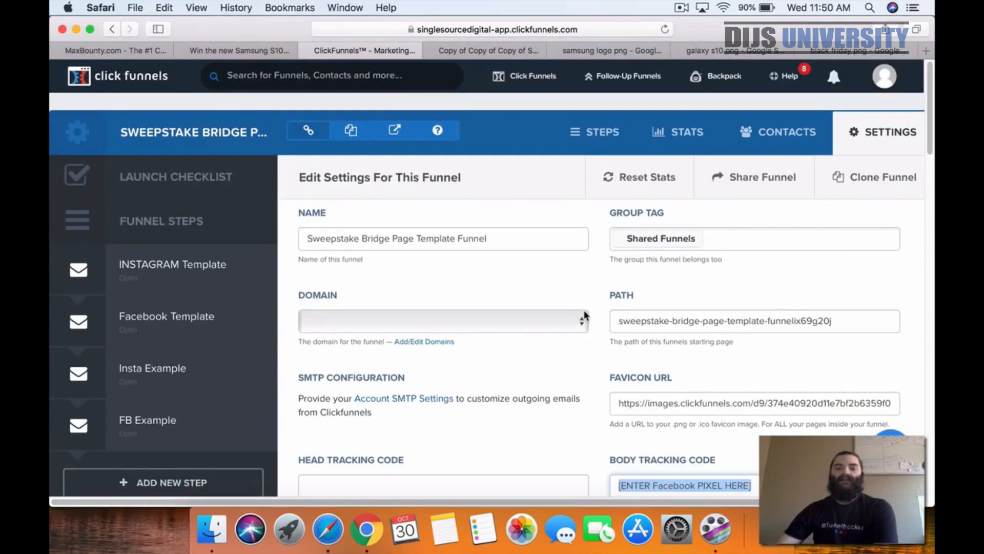
pyautogui.scroll(-4, 584, 314)
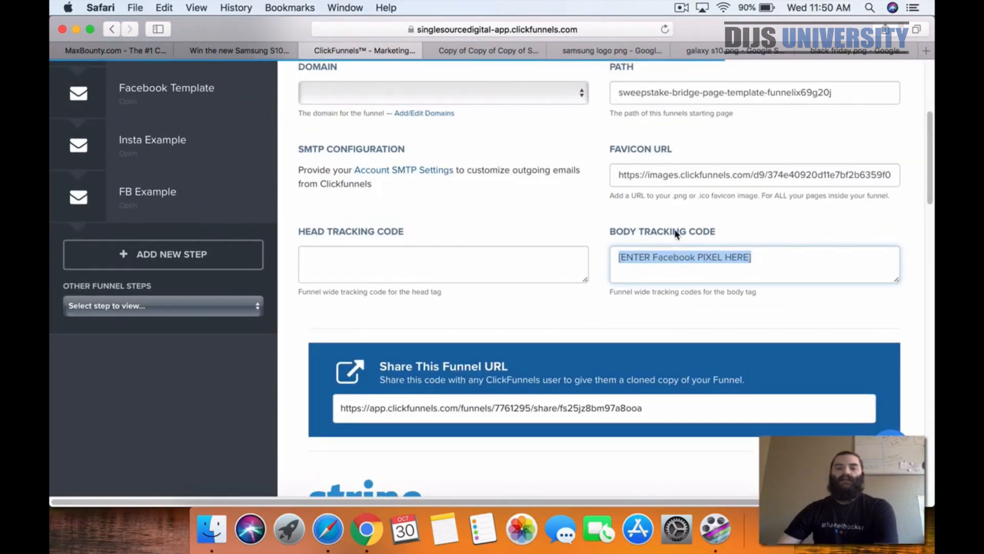
pyautogui.click(621, 256)
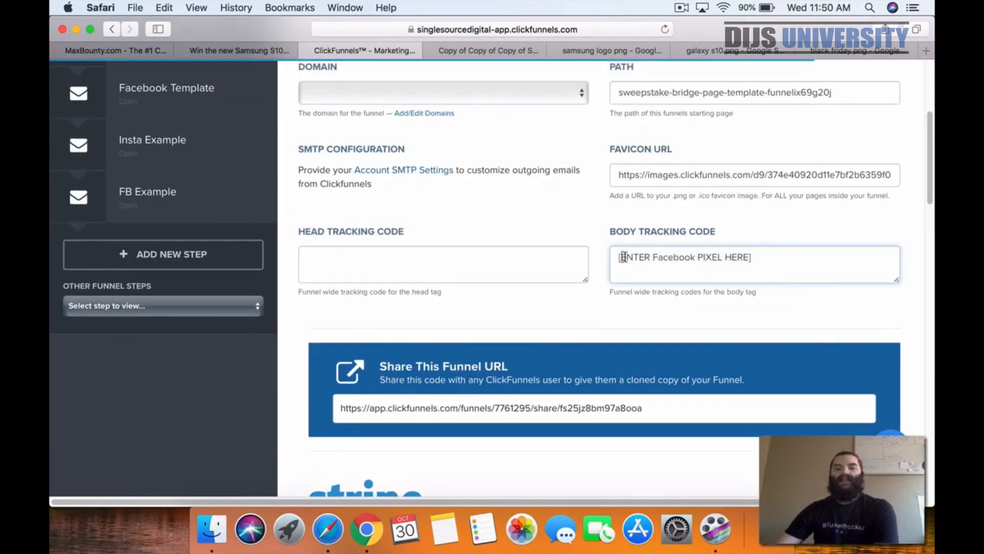
pyautogui.moveTo(621, 257); pyautogui.dragTo(748, 257)
pyautogui.click(778, 264)
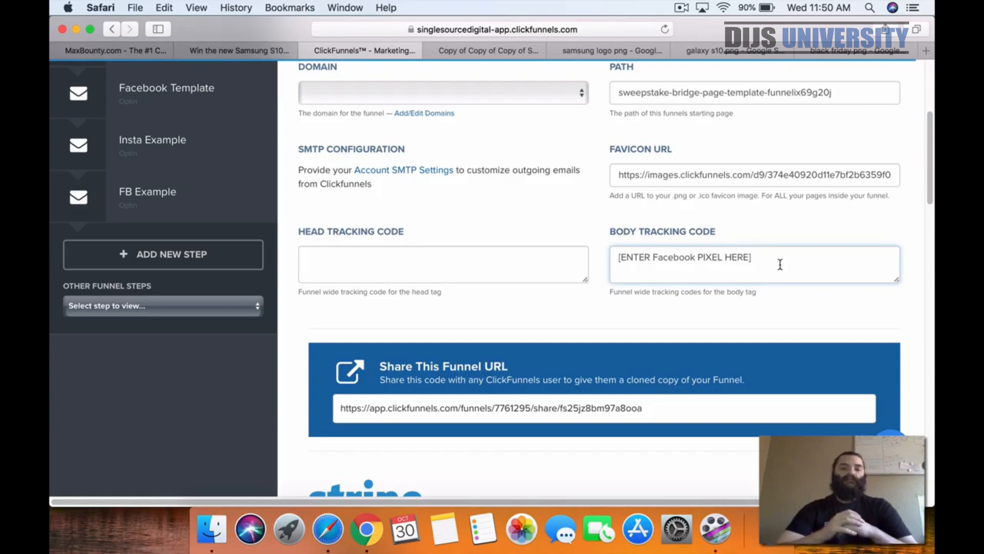
# - Save and update the funnel settings
pyautogui.scroll(-15, 758, 263)
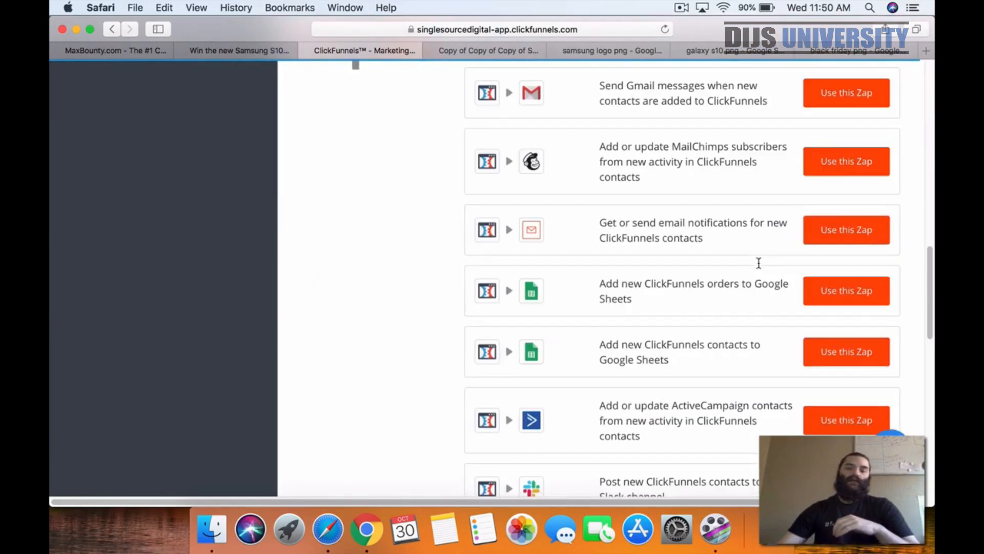
pyautogui.scroll(-4, 758, 262)
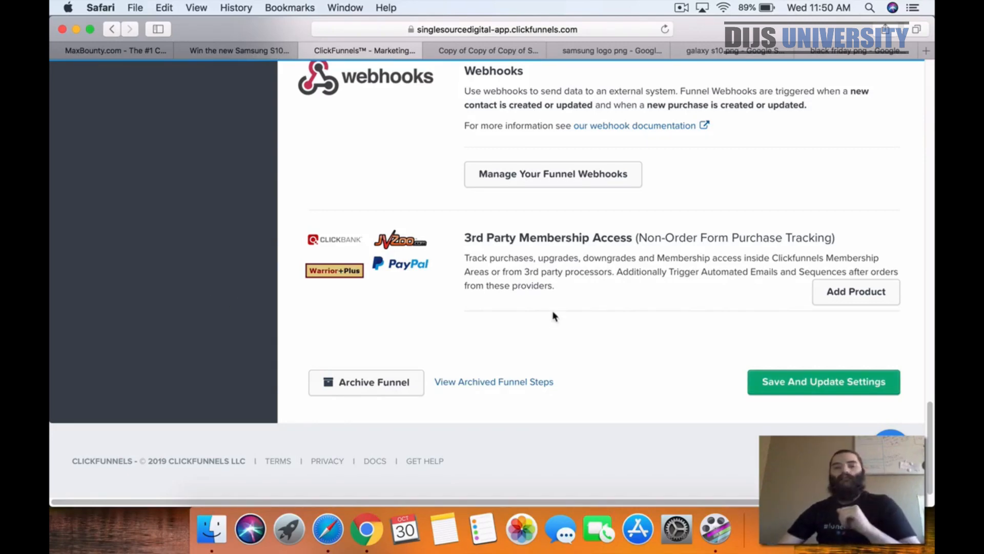
pyautogui.scroll(2, 553, 314)
pyautogui.scroll(-2, 666, 333)
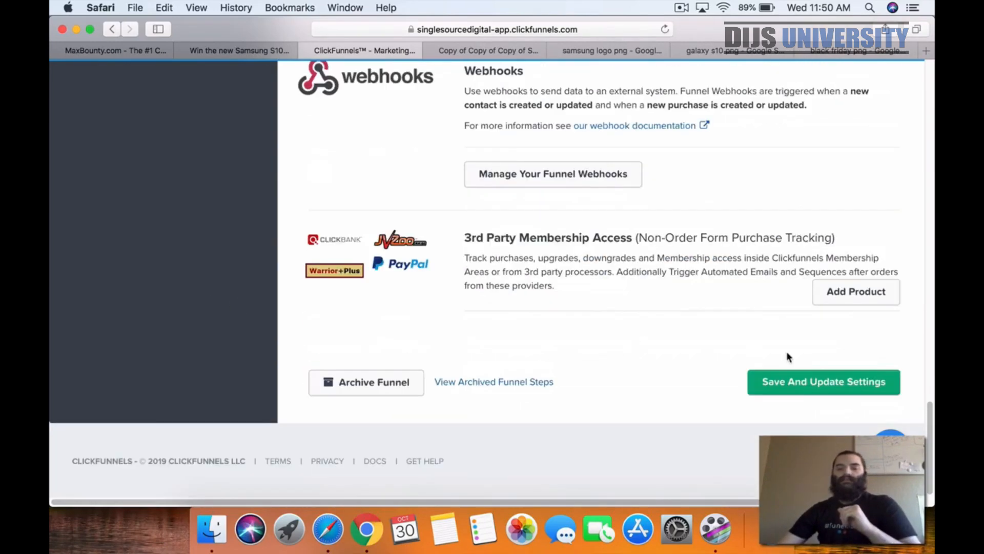
pyautogui.click(800, 382)
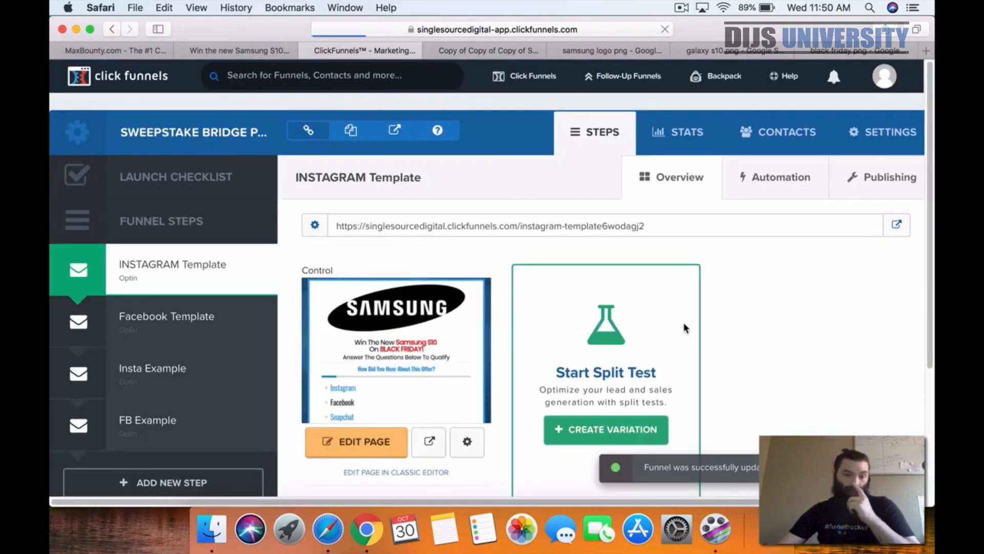
# - Review the INSTAGRAM Template step and its URL, and switch to the Black Friday Galaxy S10 story design in Canva
pyautogui.scroll(-4, 428, 246)
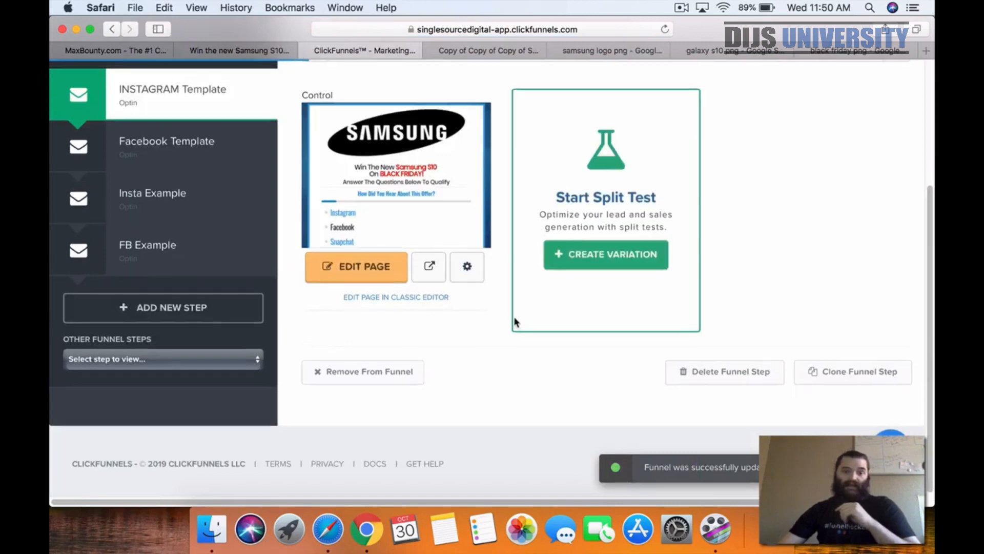
pyautogui.scroll(4, 514, 321)
pyautogui.click(528, 227)
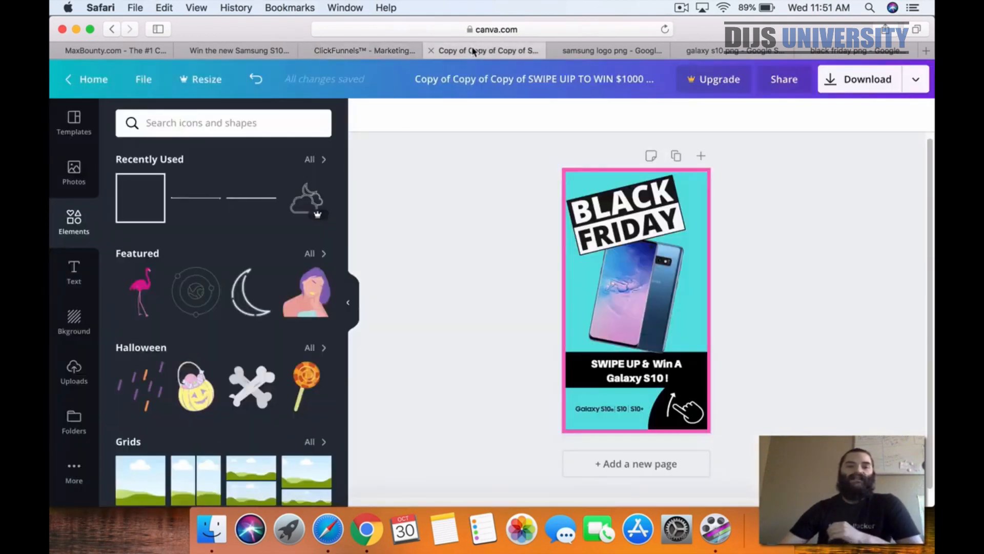
pyautogui.click(474, 51)
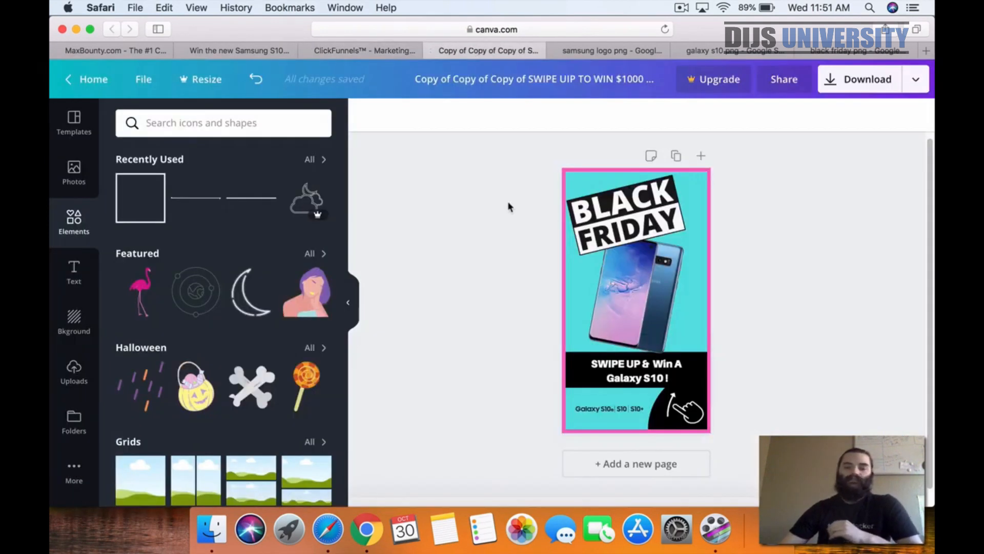
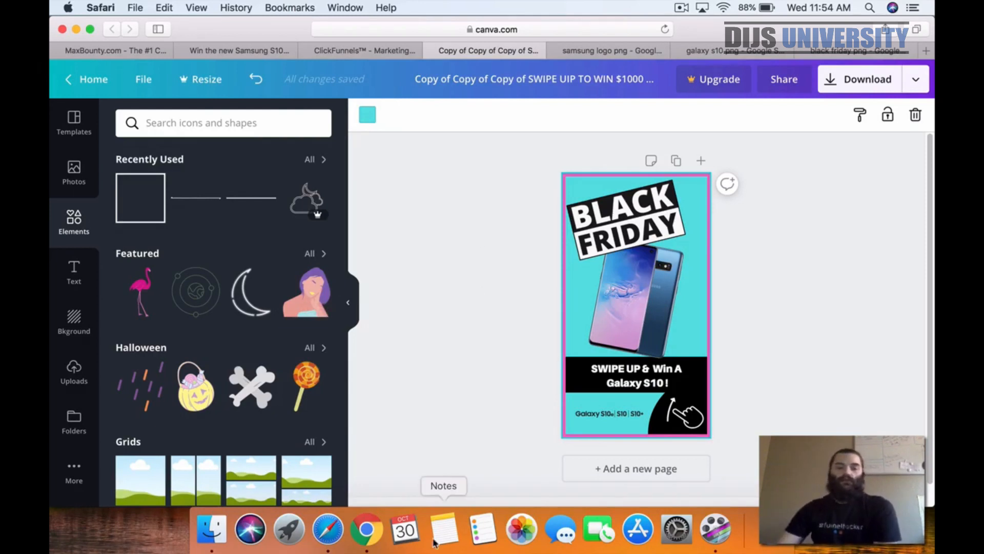
# - Switch to Facebook Ads Manager in Chrome and create a new campaign with the Traffic objective, dismissing the offer to resume earlier work
pyautogui.click(367, 529)
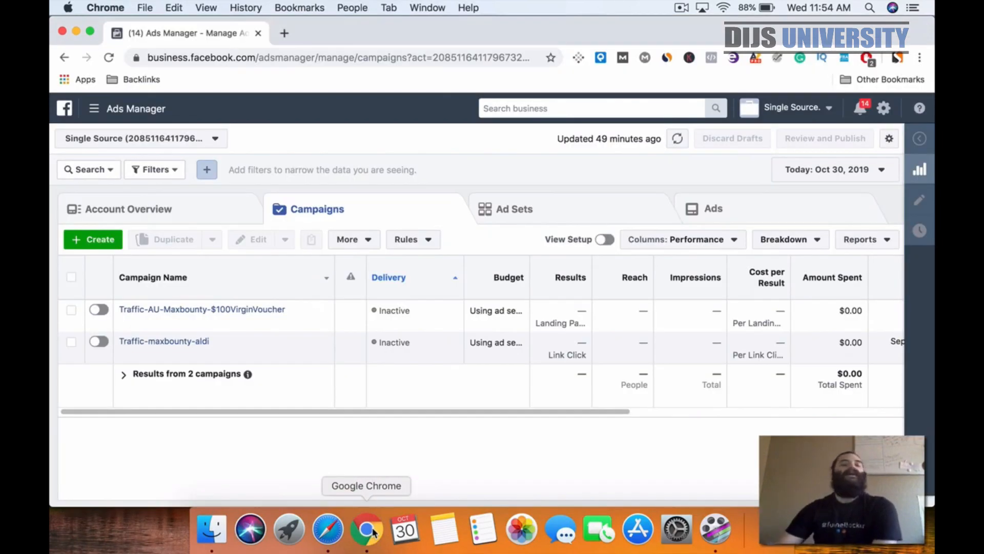
pyautogui.click(107, 242)
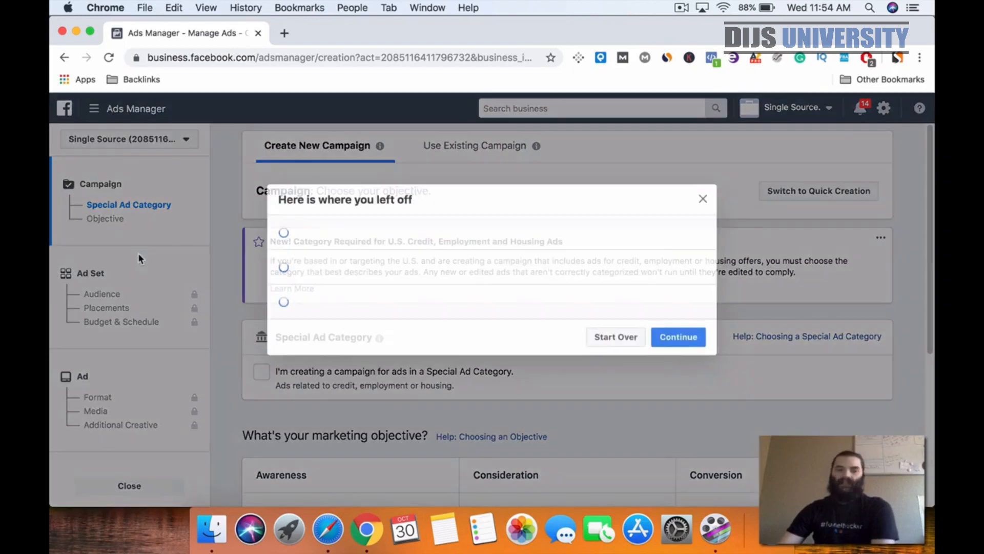
pyautogui.click(703, 199)
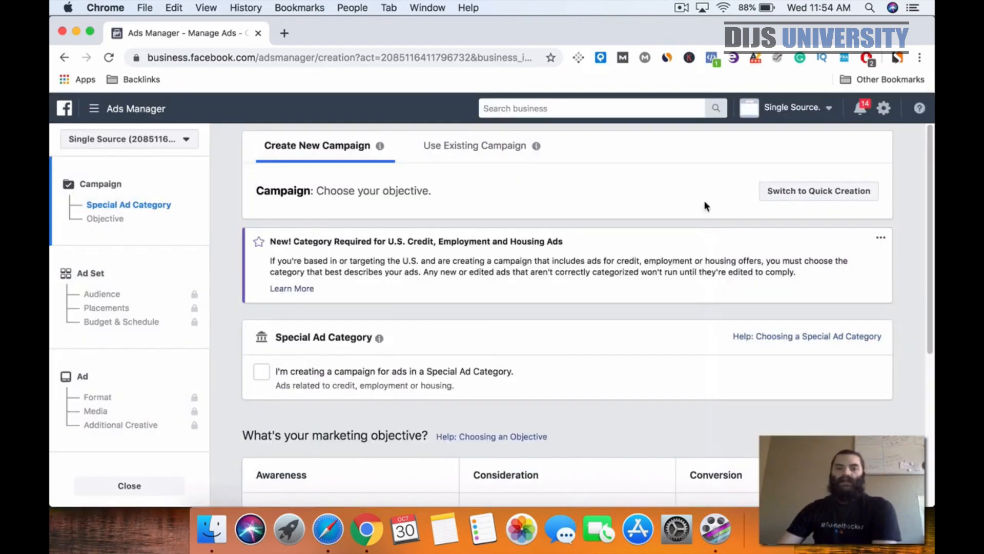
pyautogui.scroll(-2, 650, 261)
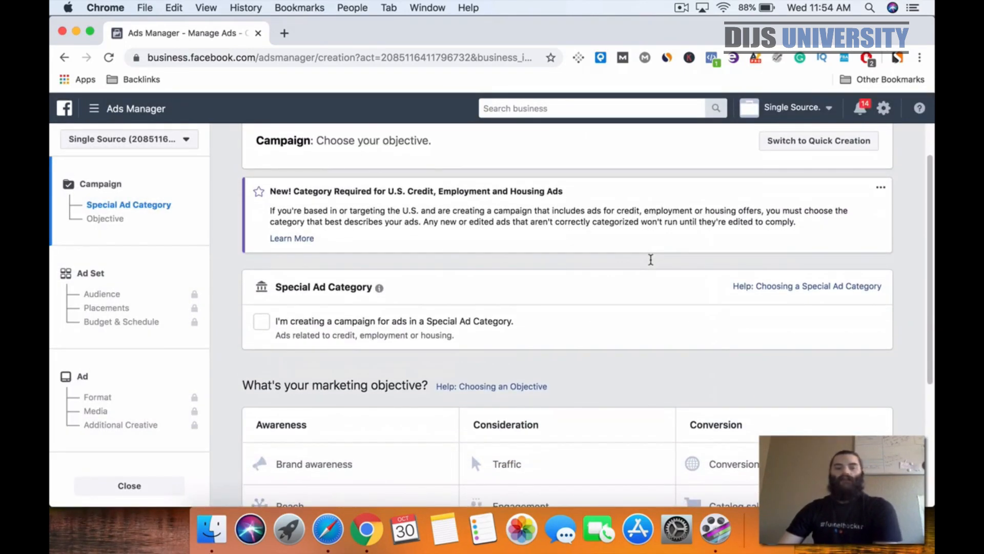
pyautogui.scroll(-4, 647, 264)
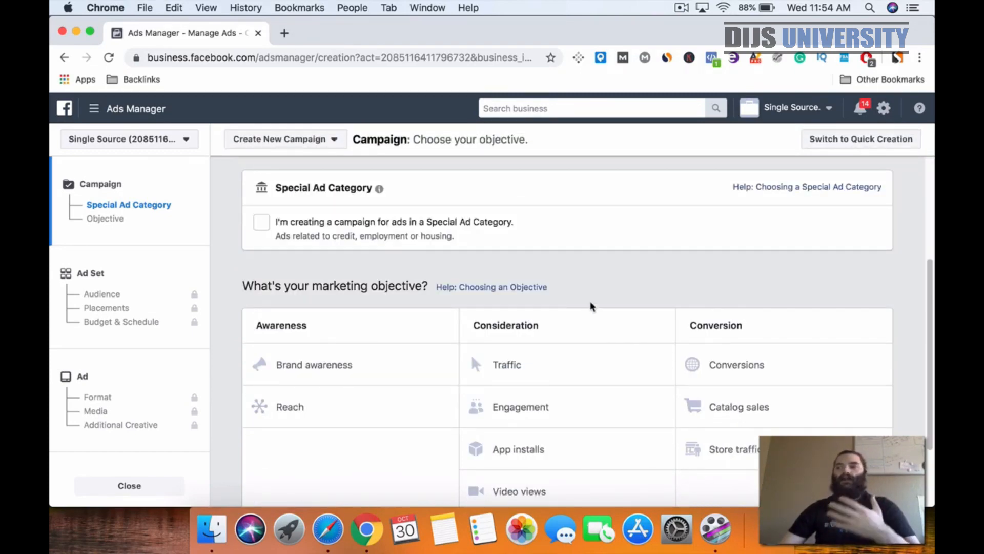
pyautogui.click(507, 363)
pyautogui.scroll(-2, 505, 353)
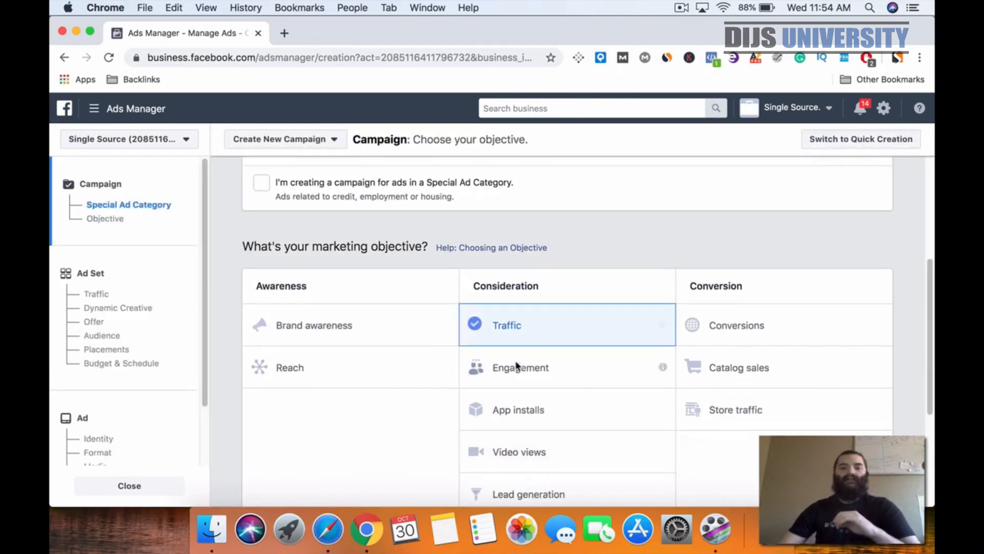
# - Name the campaign "Traffic- US- MAxbounty- Galaxys10/blackfriday" and continue to the ad set setup
pyautogui.scroll(-10, 433, 330)
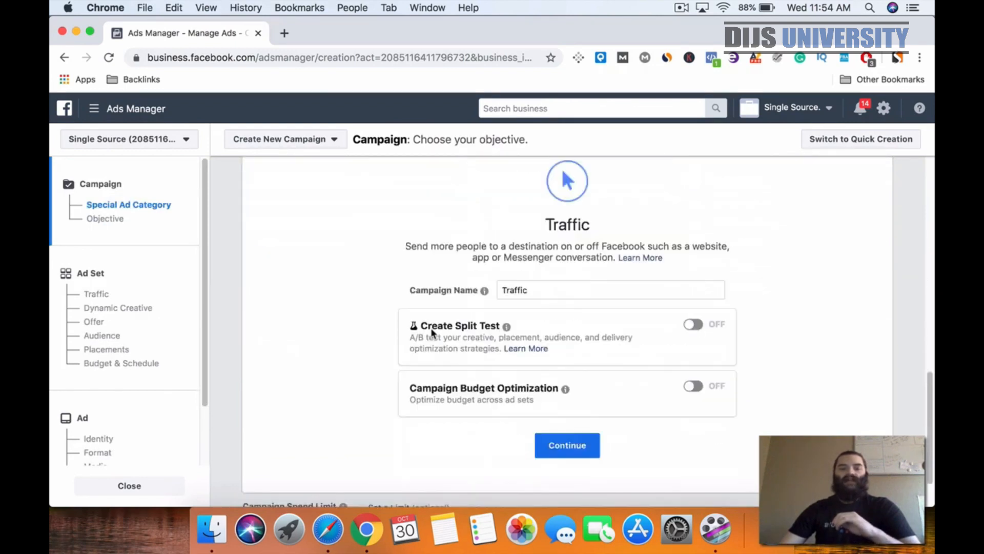
pyautogui.scroll(1, 432, 330)
pyautogui.moveTo(507, 326)
pyautogui.click(661, 291)
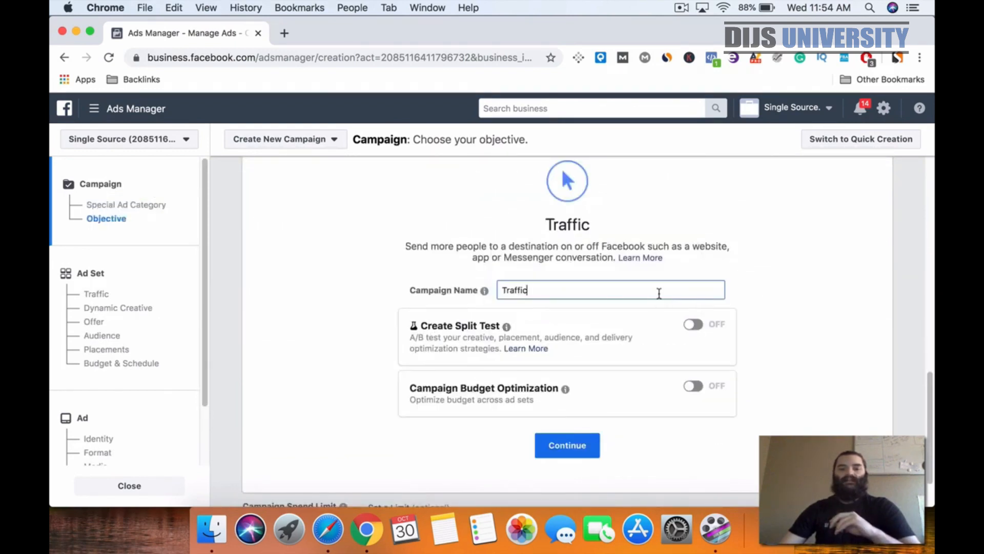
pyautogui.write('- US')
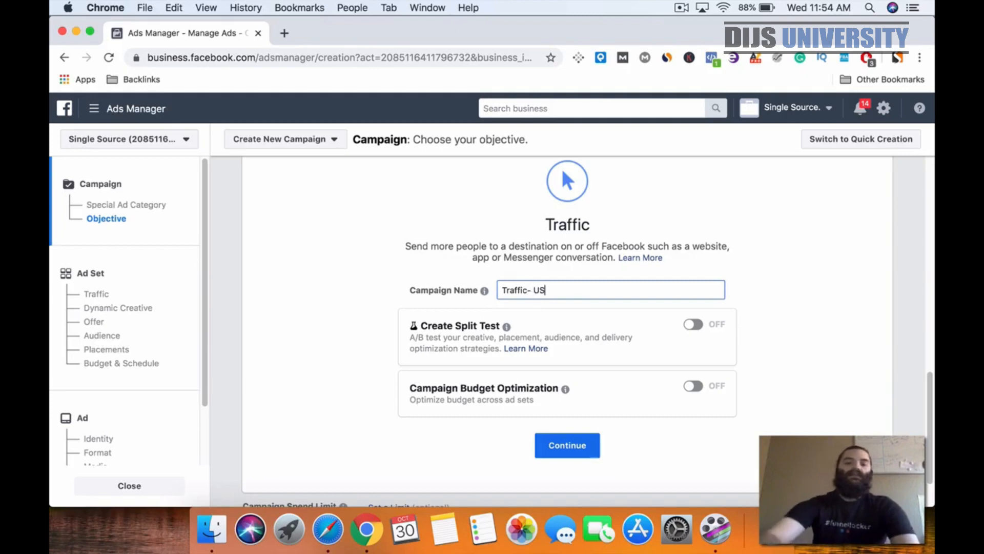
pyautogui.write('- MAxbo')
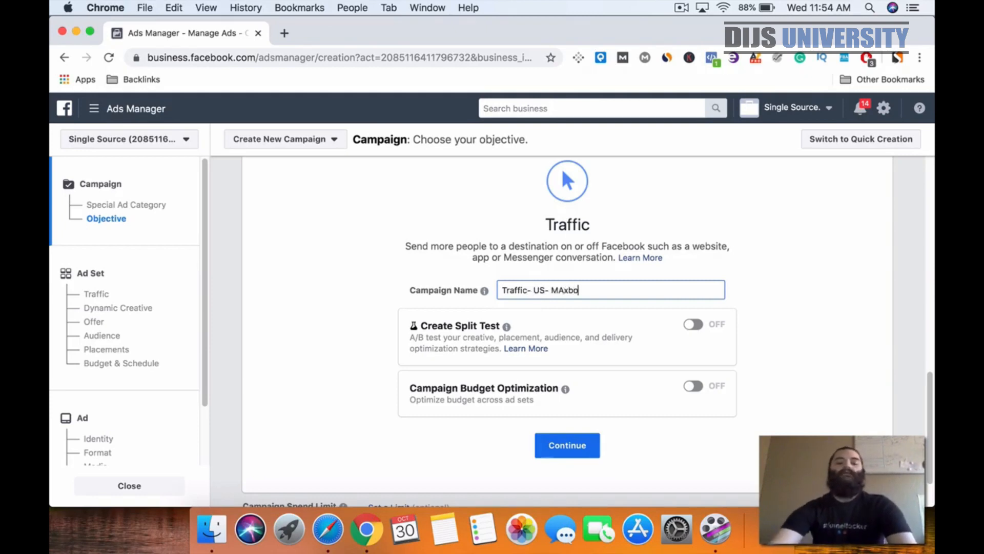
pyautogui.write('unty-')
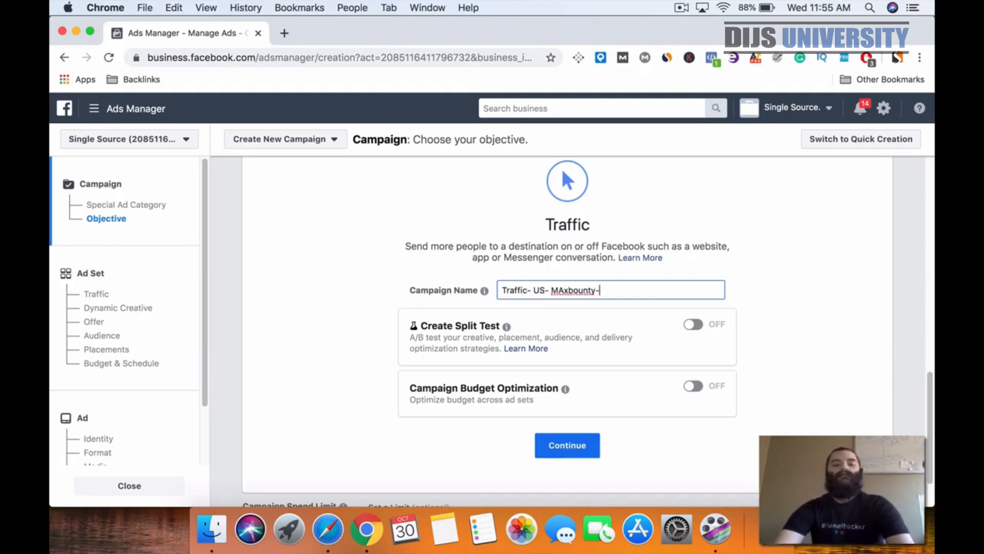
pyautogui.write(' Galaxys')
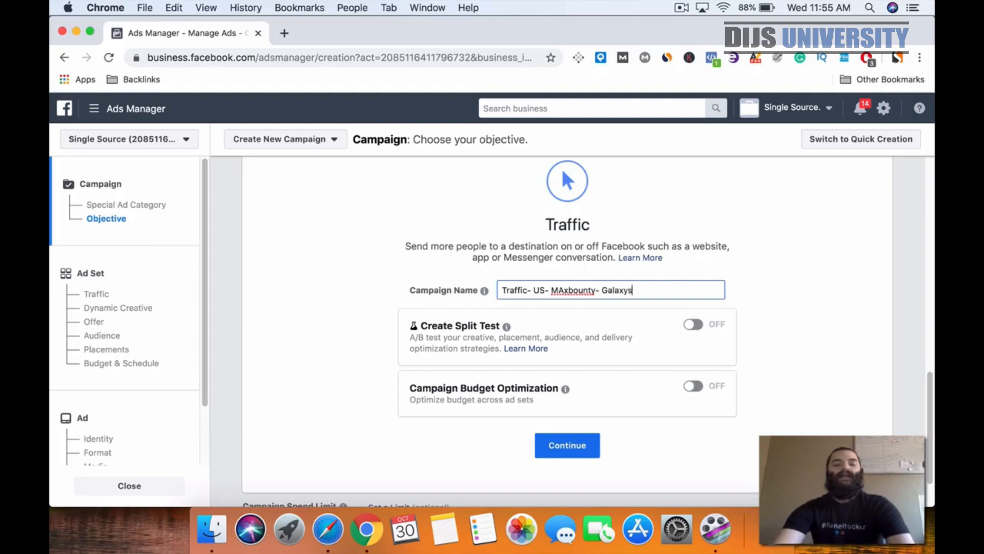
pyautogui.write('10/')
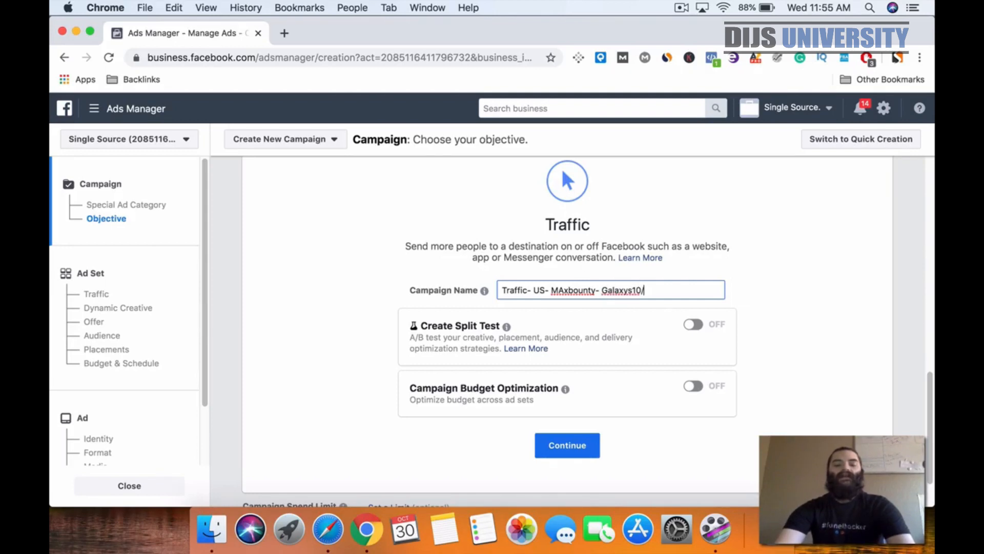
pyautogui.write('blackfriday')
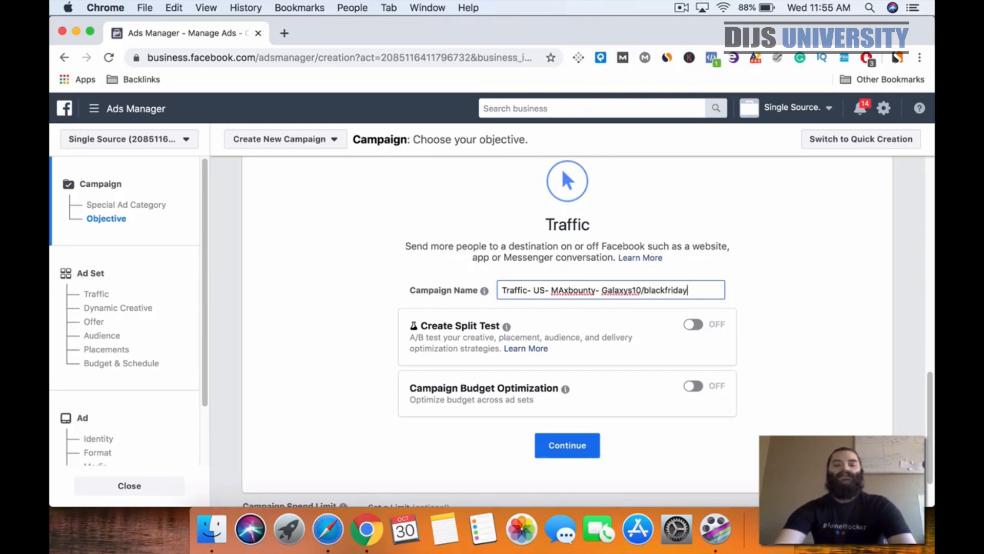
pyautogui.click(585, 449)
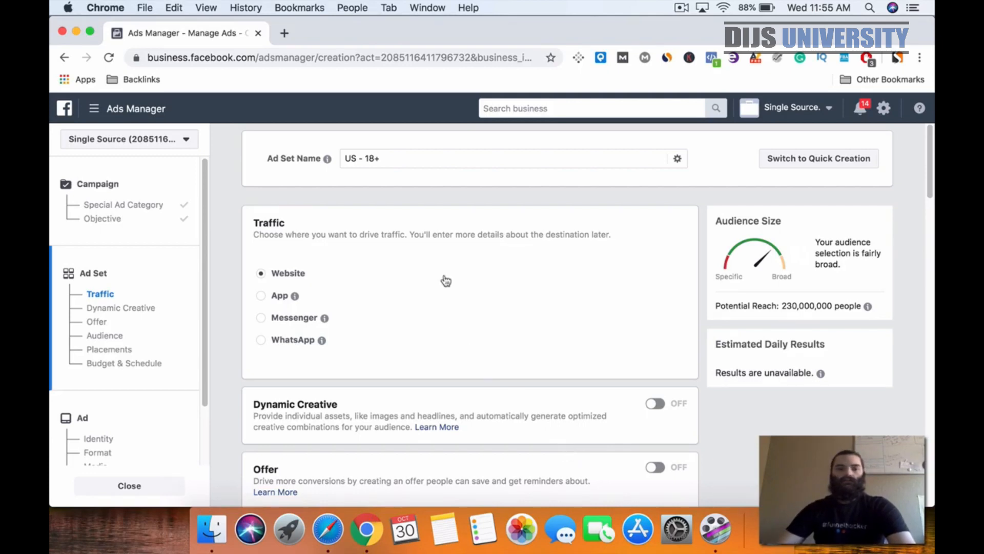
# - Name the ad set "US - 18+ females-maxbounty-galaxys10/blackfriday"
pyautogui.click(421, 162)
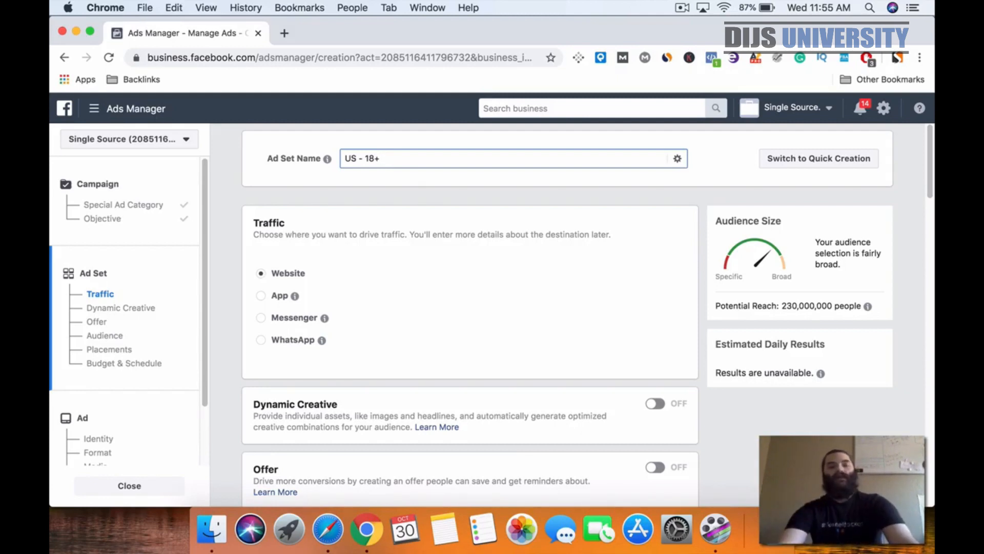
pyautogui.write('femal')
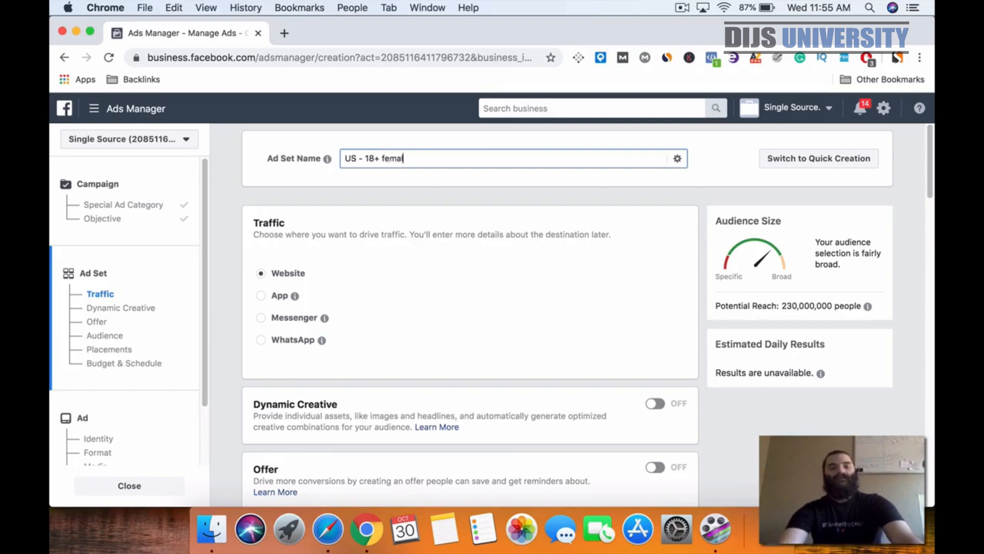
pyautogui.write('es')
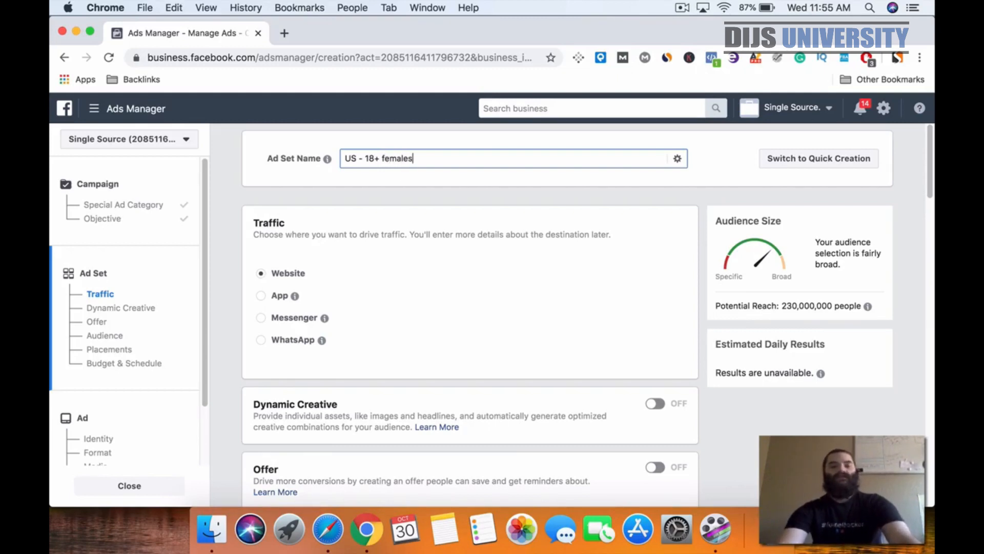
pyautogui.write('-ma')
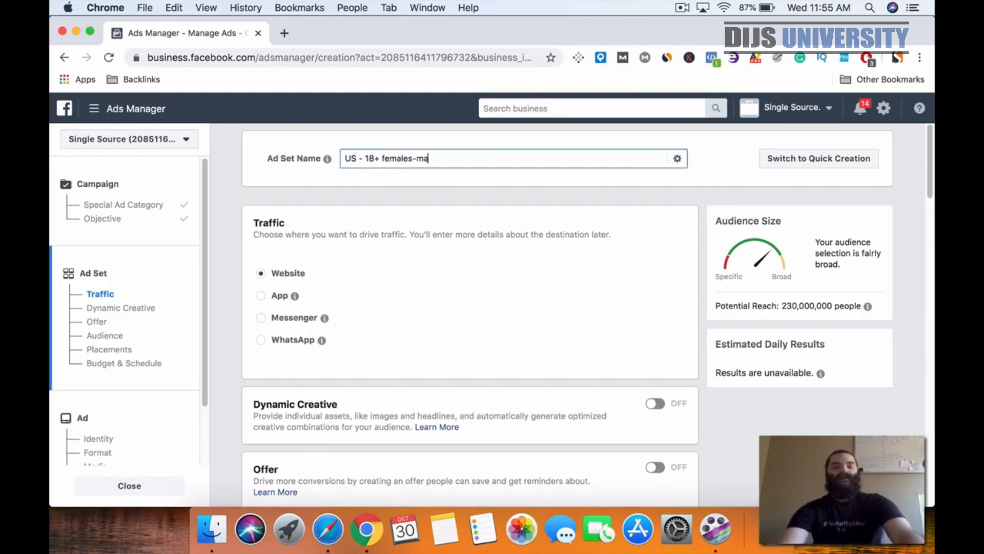
pyautogui.write('xbounty-glax')
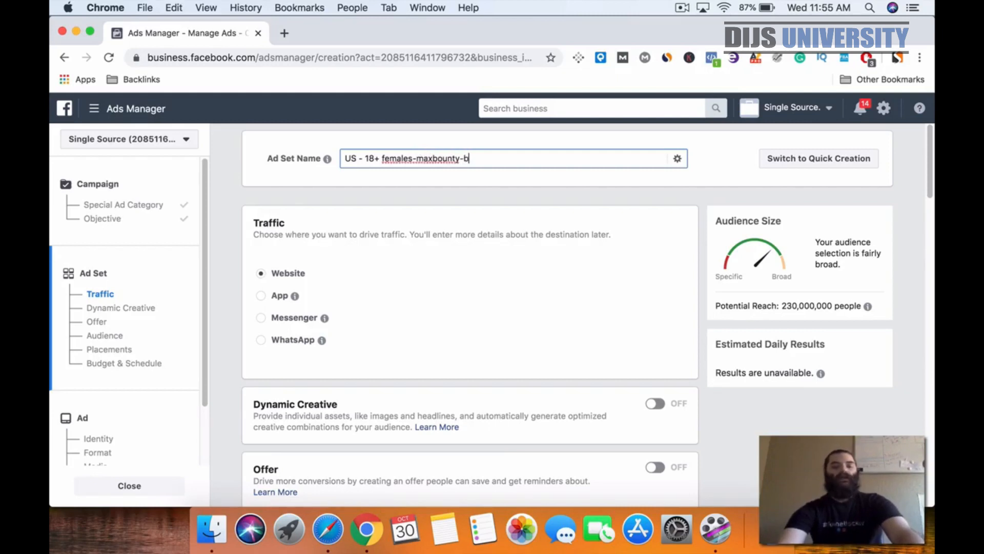
pyautogui.write('ys10')
pyautogui.press('BackSpace')
pyautogui.press('BackSpace')
pyautogui.press('BackSpace')
pyautogui.press('BackSpace')
pyautogui.press('BackSpace')
pyautogui.press('BackSpace')
pyautogui.press('BackSpace')
pyautogui.write('alaxys10')
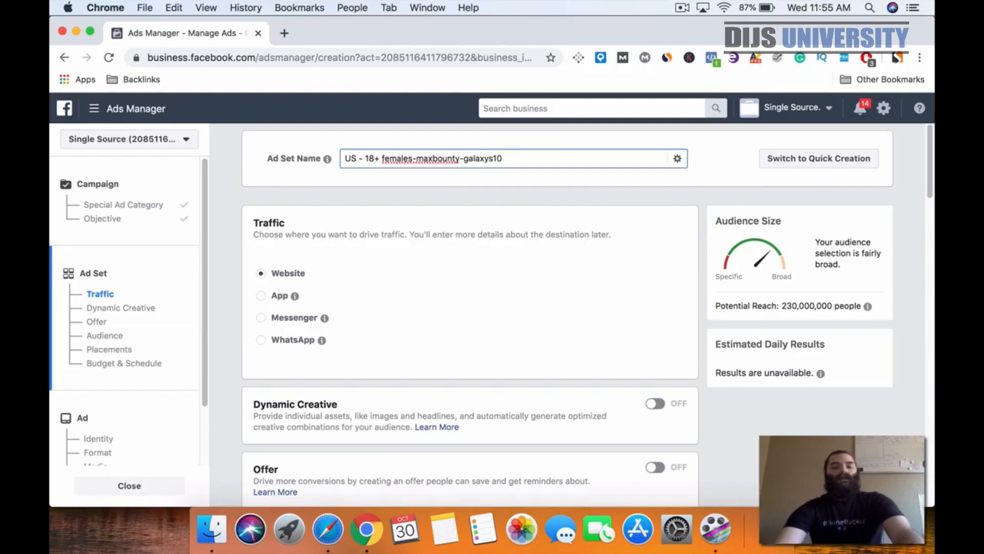
pyautogui.write('/blackfri')
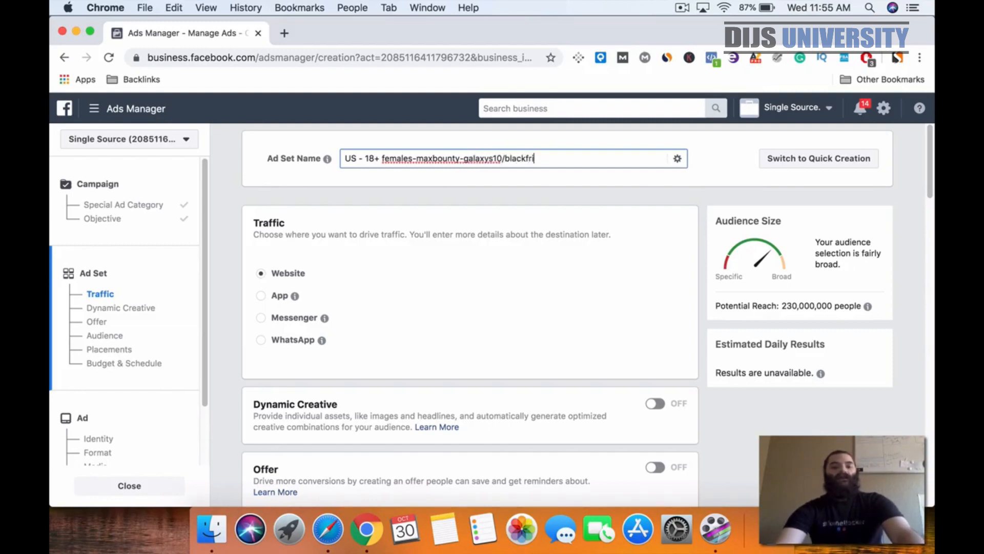
pyautogui.write('day')
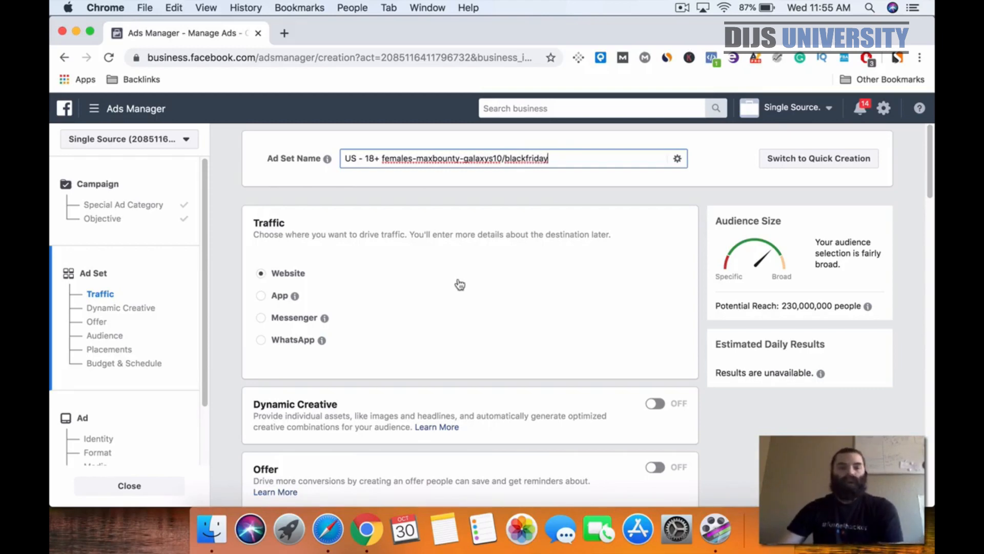
# - Restrict the ad set's audience to women and add English (All) as its language
pyautogui.scroll(-7, 460, 285)
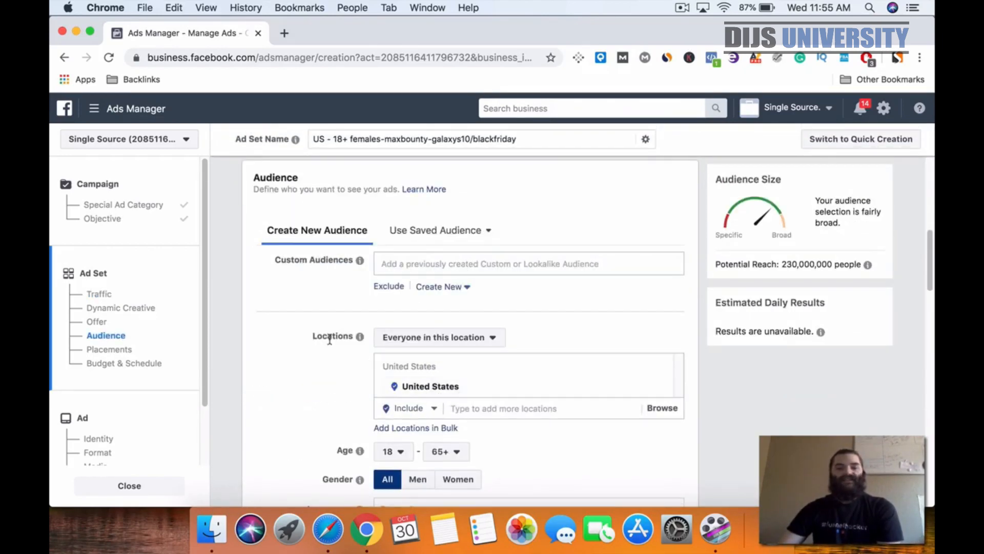
pyautogui.scroll(-3, 330, 339)
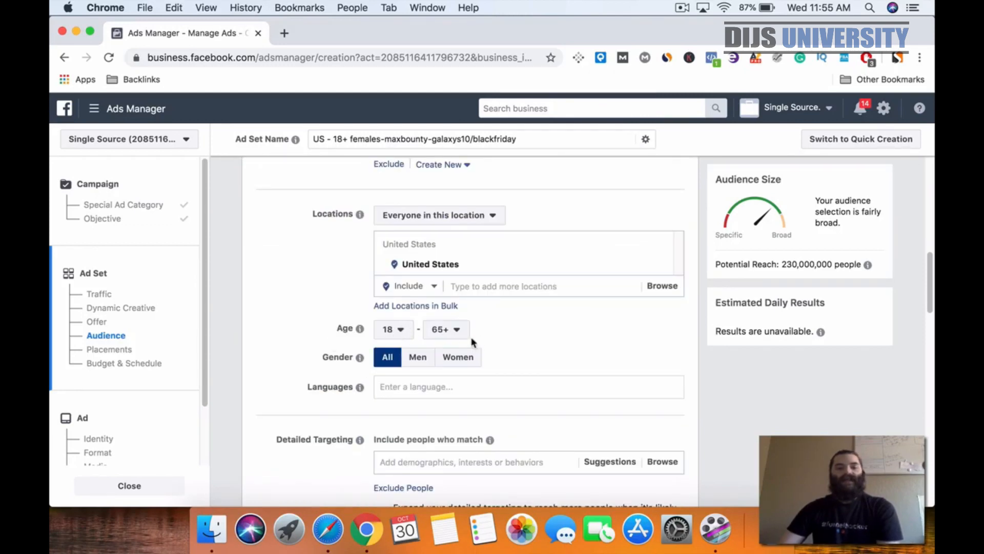
pyautogui.click(455, 364)
pyautogui.scroll(-1, 349, 359)
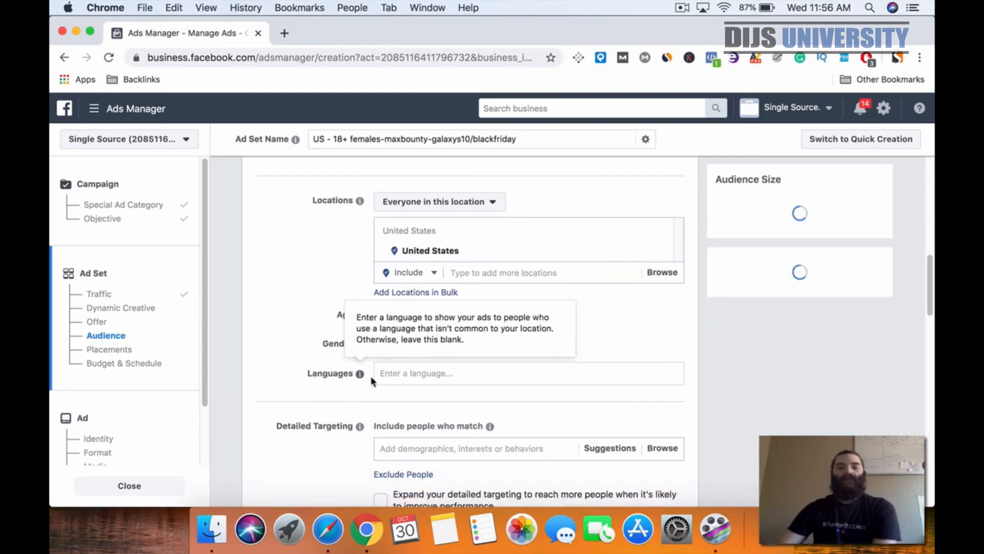
pyautogui.click(381, 373)
pyautogui.write('e')
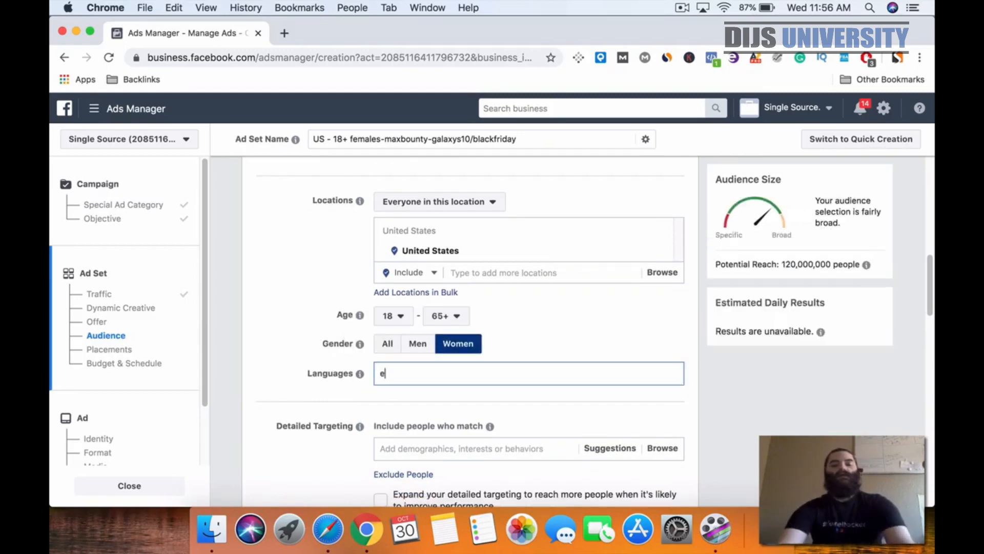
pyautogui.write('n')
pyautogui.moveTo(368, 421)
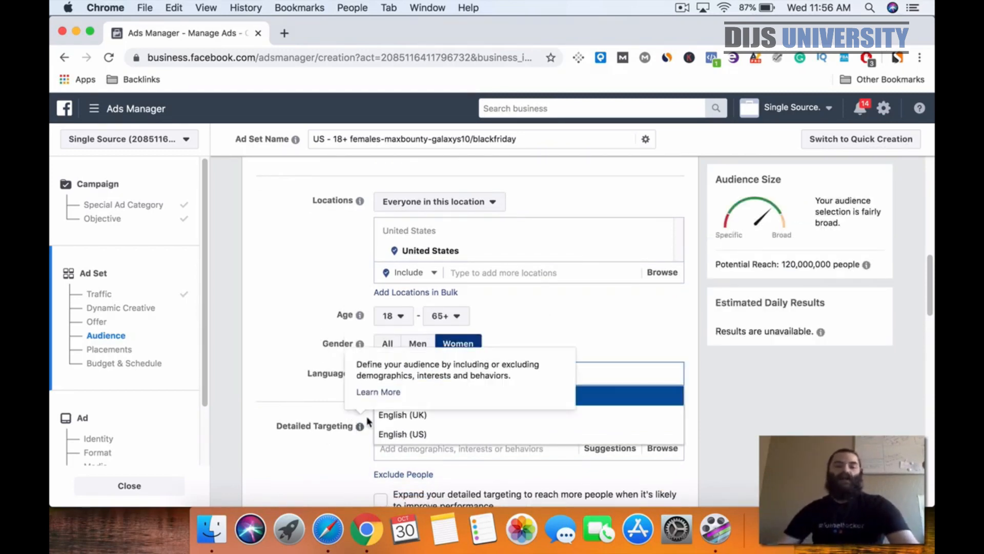
pyautogui.click(636, 403)
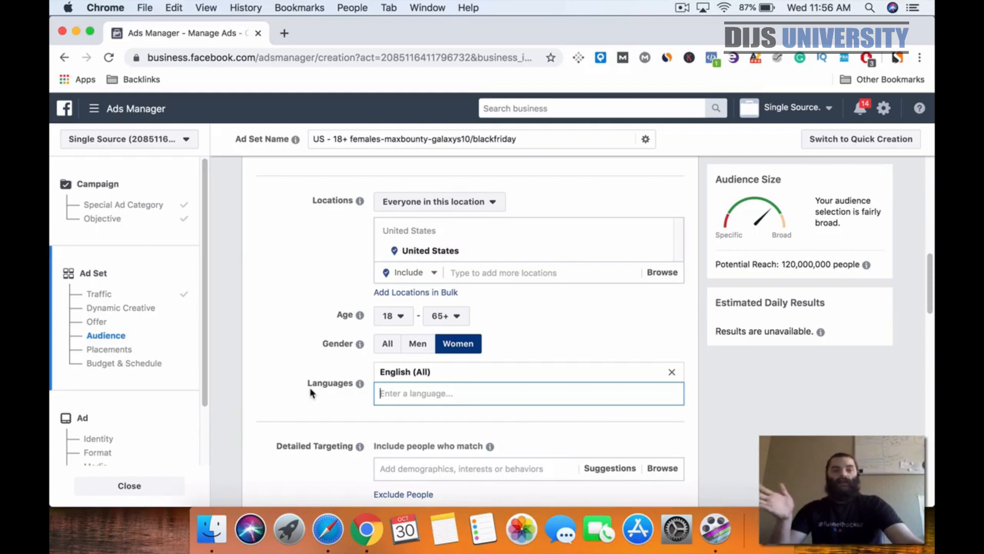
# - Search the detailed targeting options for "samsung galaxy s10" and look through the suggested interests and behaviors
pyautogui.scroll(-3, 313, 393)
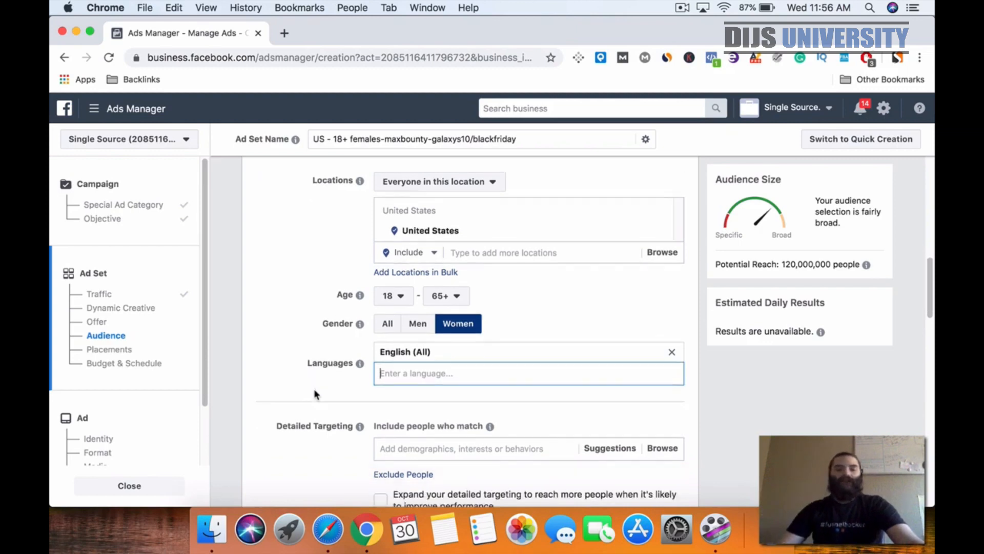
pyautogui.click(440, 386)
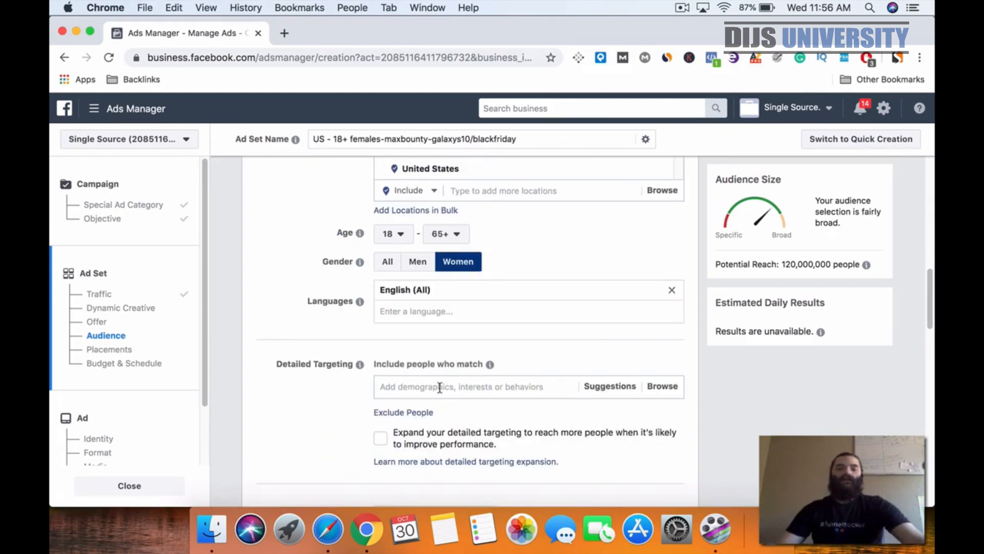
pyautogui.write('sams')
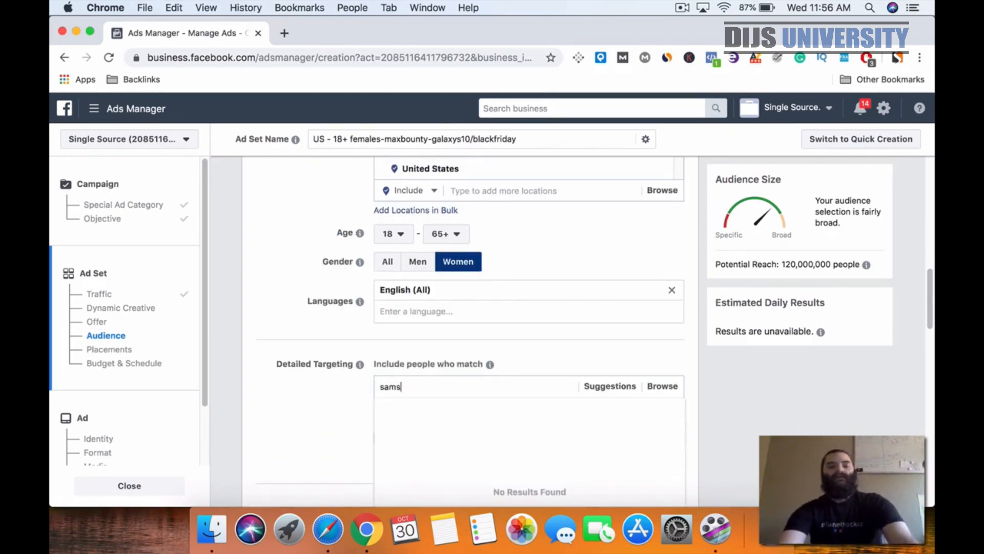
pyautogui.write('ung ga')
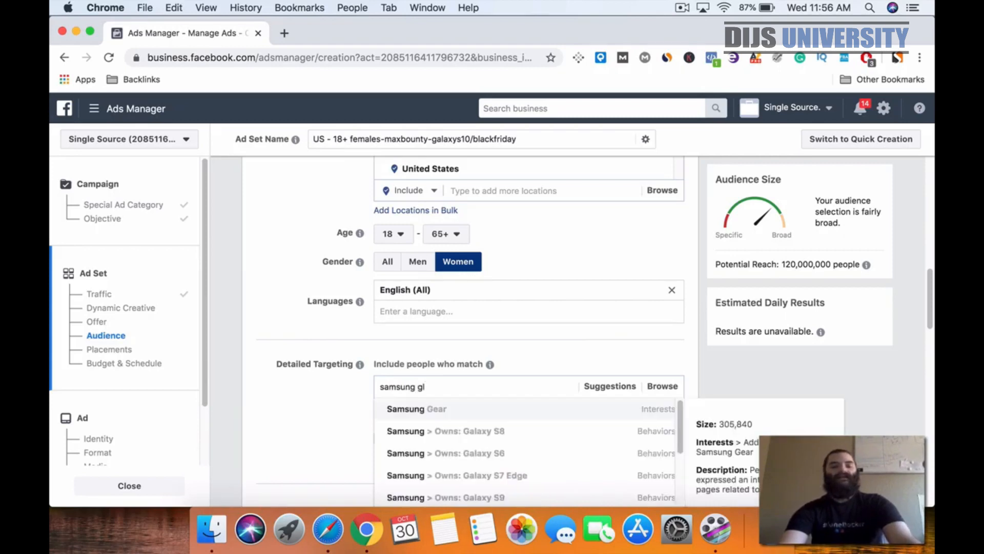
pyautogui.write('laxy')
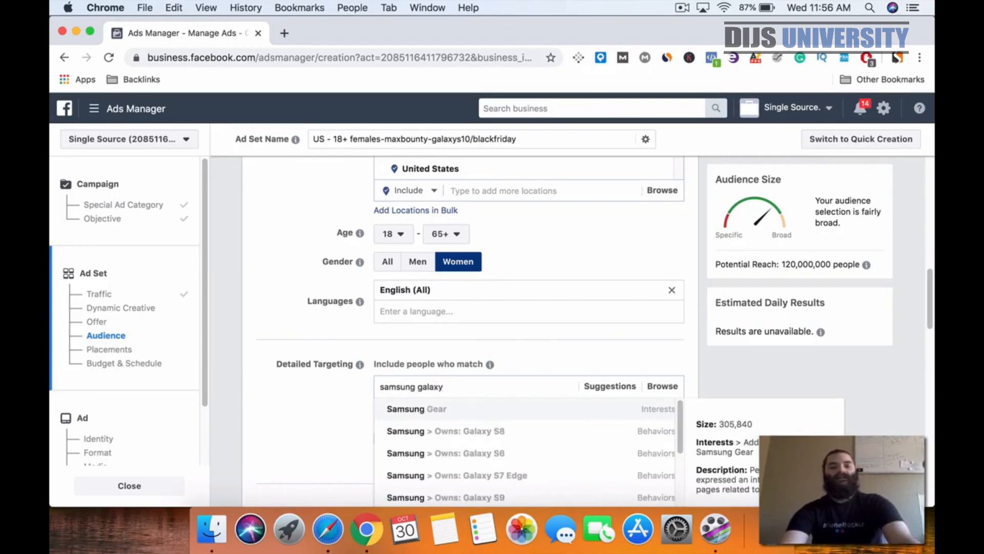
pyautogui.write(' s')
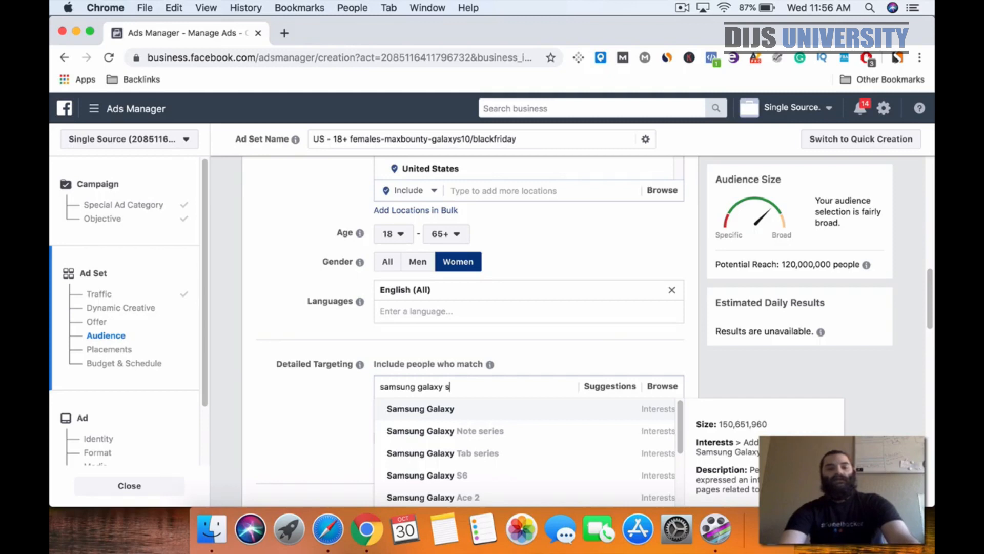
pyautogui.write('10')
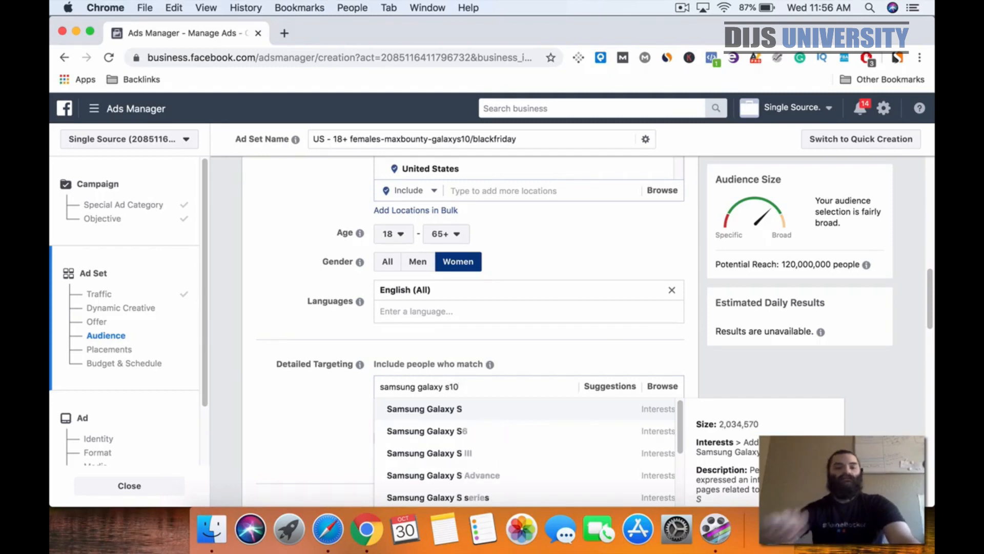
pyautogui.scroll(-5, 466, 434)
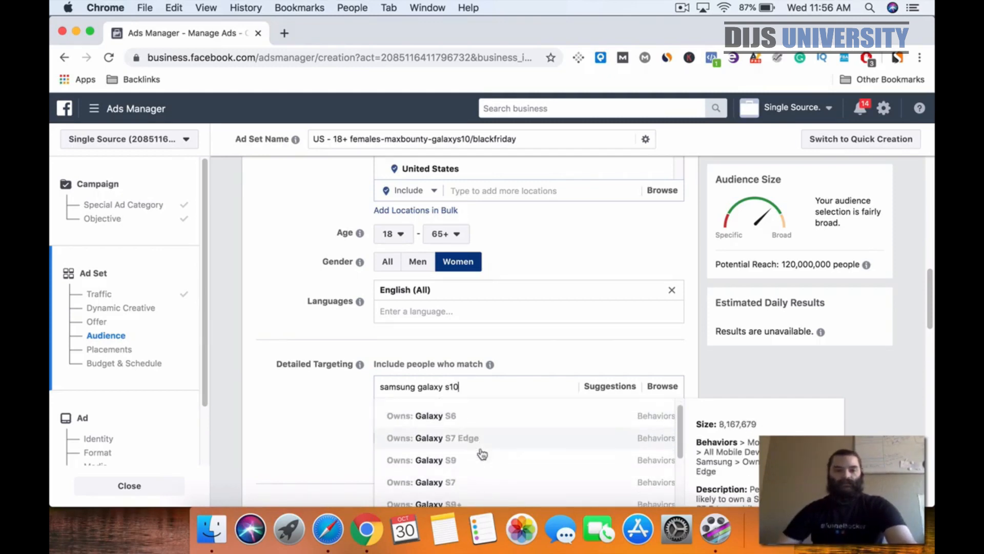
pyautogui.scroll(-8, 482, 455)
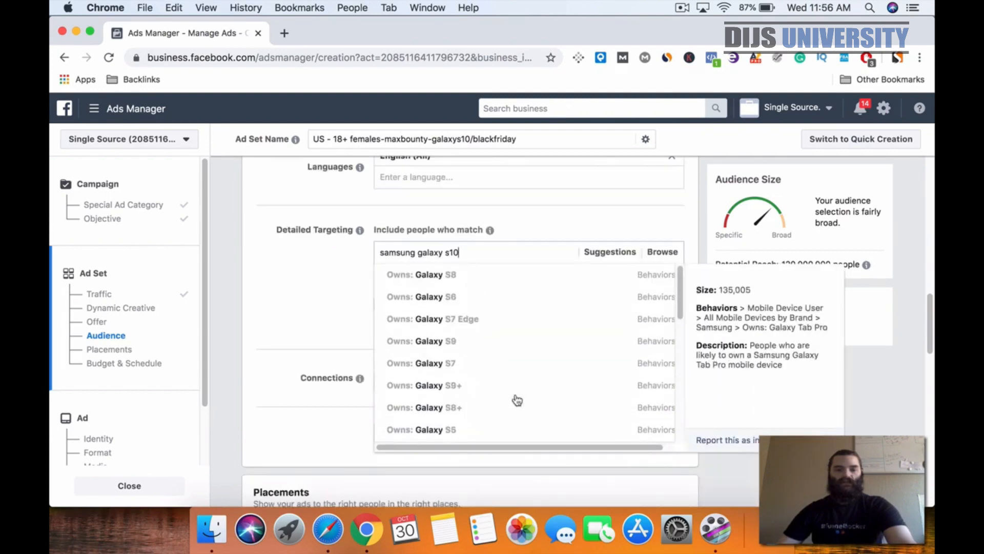
# - Shorten the targeting search to "samsung galaxy" and include the Samsung Galaxy interest in the audience
pyautogui.press('BackSpace')
pyautogui.press('BackSpace')
pyautogui.press('BackSpace')
pyautogui.press('BackSpace')
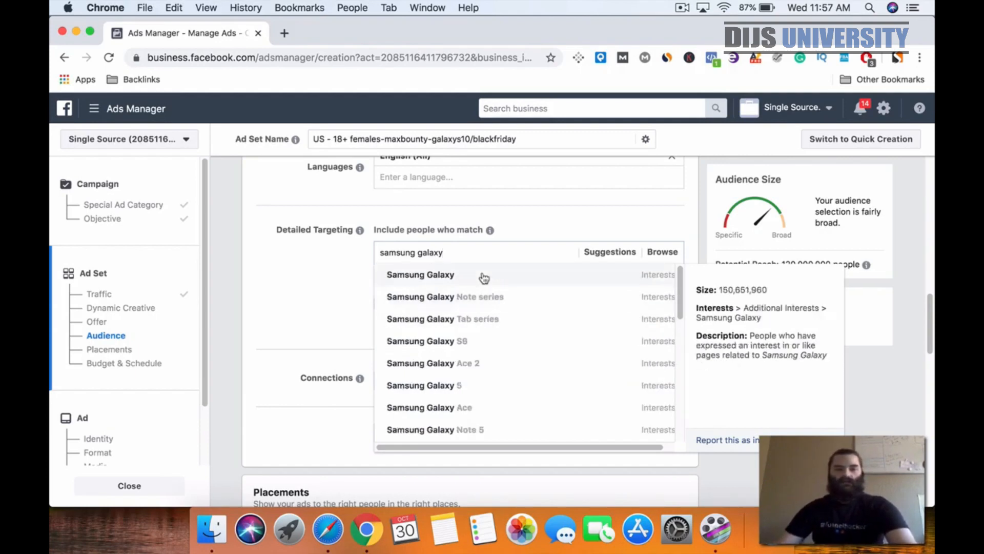
pyautogui.click(484, 278)
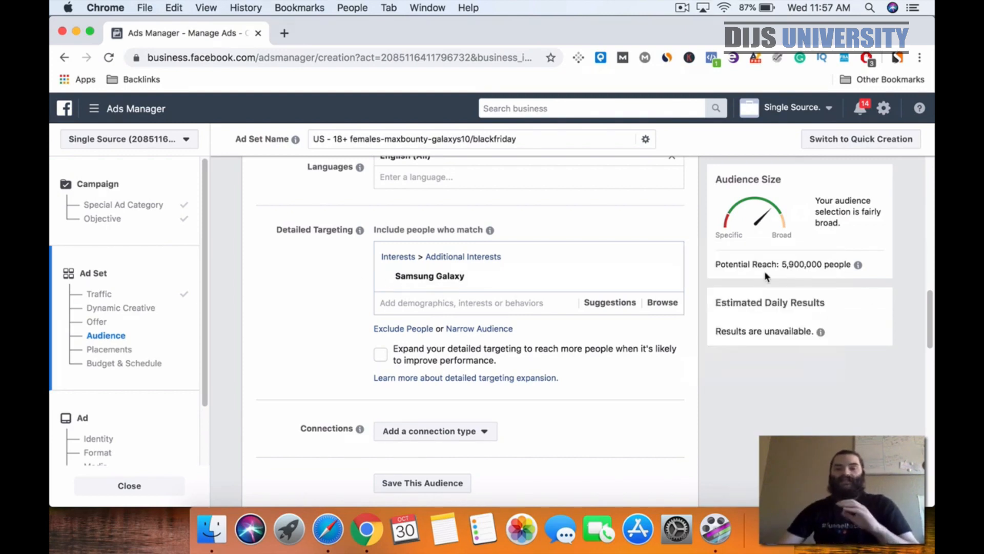
# - Switch the ad set to manually edited placements and limit the devices to Mobile by excluding Desktop
pyautogui.scroll(-5, 308, 285)
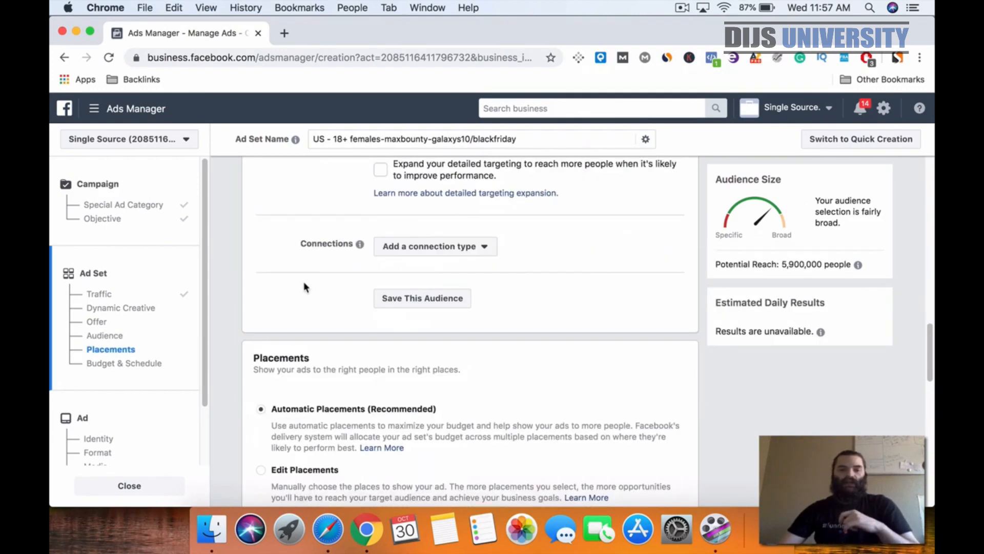
pyautogui.scroll(6, 311, 285)
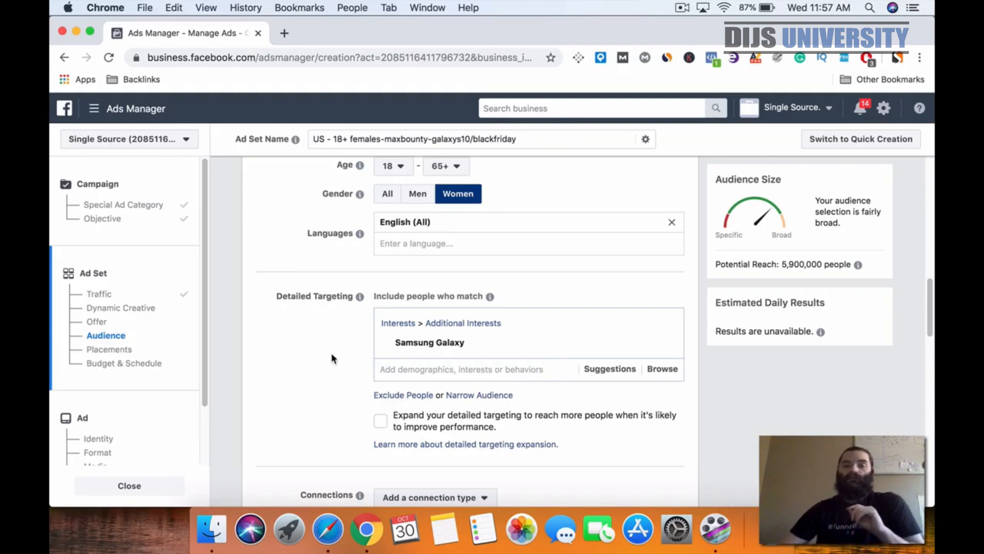
pyautogui.scroll(-1, 327, 355)
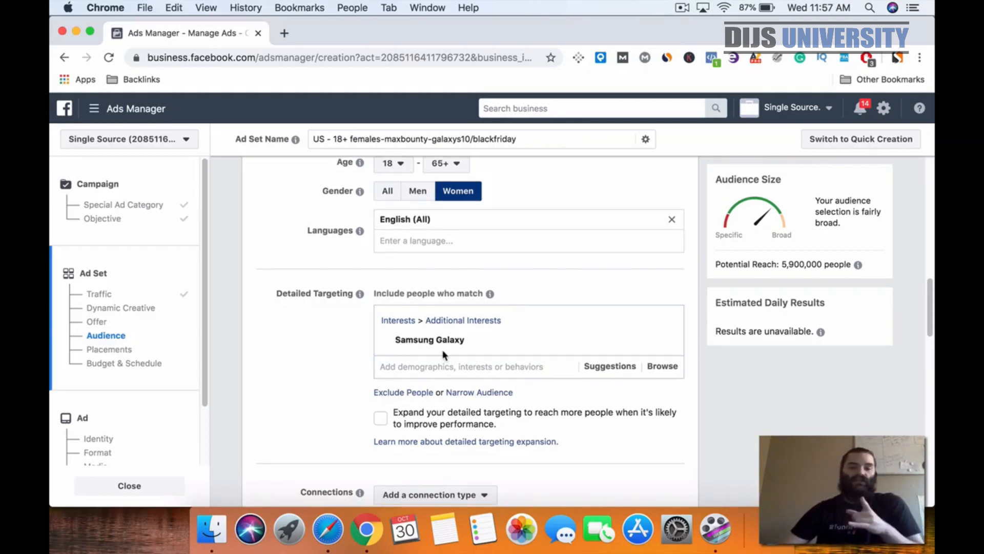
pyautogui.scroll(-5, 350, 363)
pyautogui.scroll(-3, 332, 315)
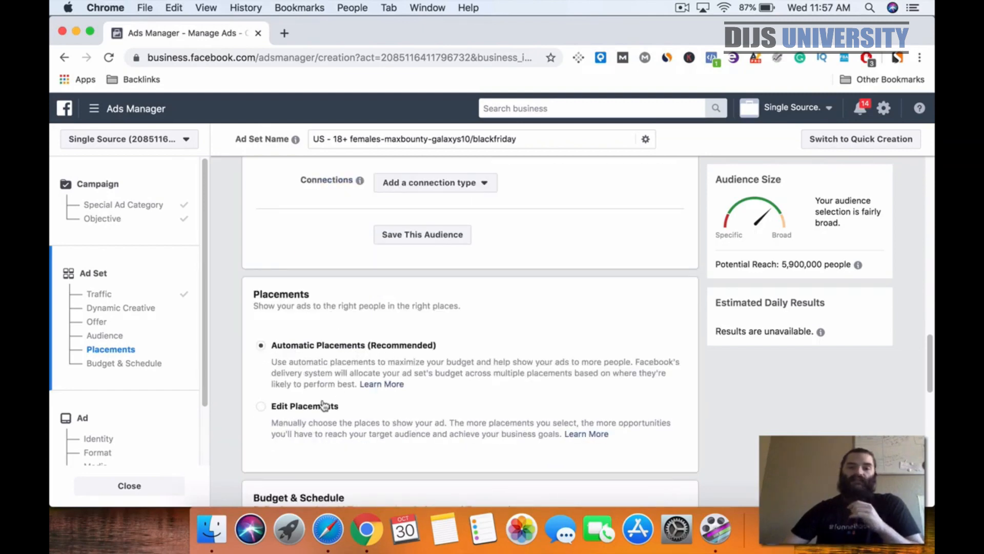
pyautogui.click(321, 407)
pyautogui.scroll(-3, 512, 318)
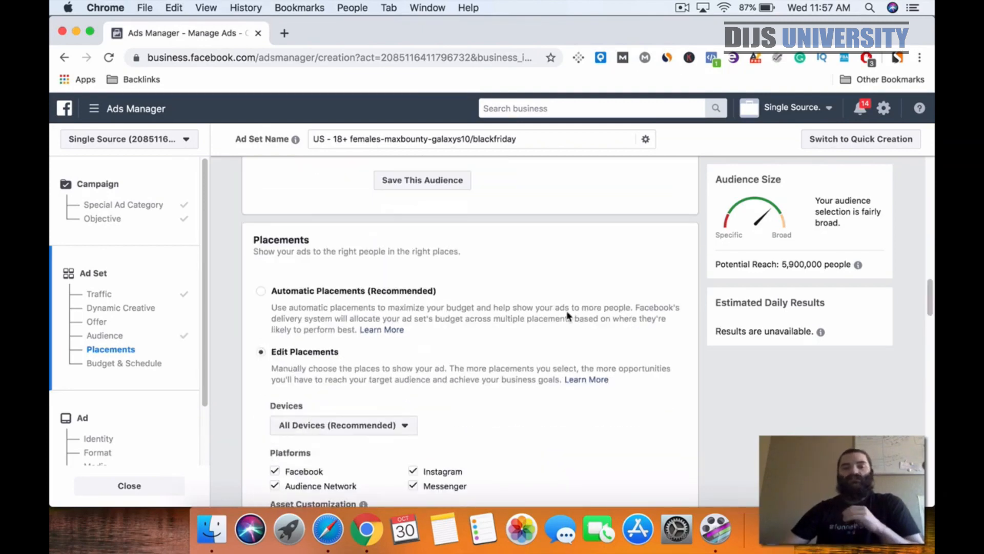
pyautogui.click(405, 337)
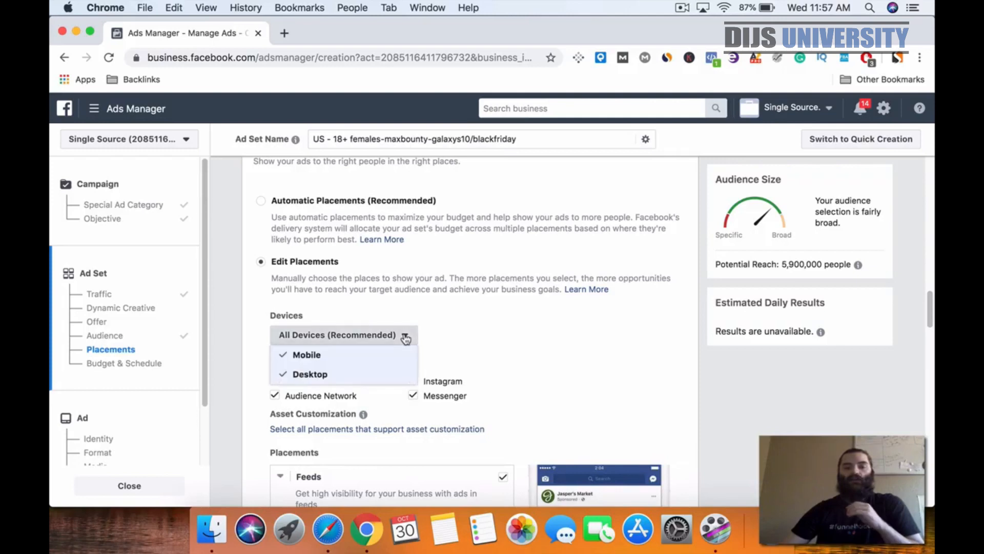
pyautogui.click(323, 374)
pyautogui.click(570, 322)
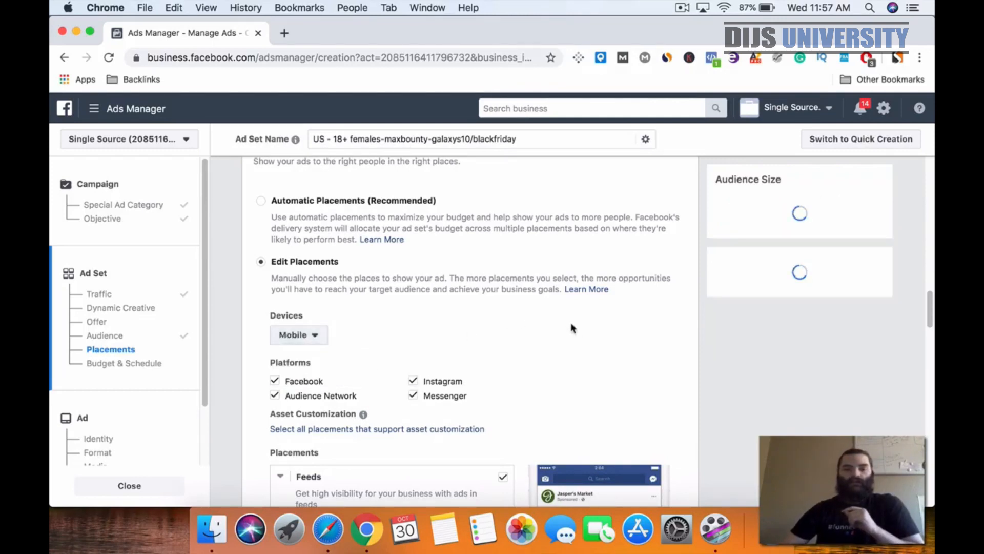
# - Exclude the whole Feeds group from the ad set's placements
pyautogui.scroll(-2, 574, 327)
pyautogui.scroll(-5, 575, 331)
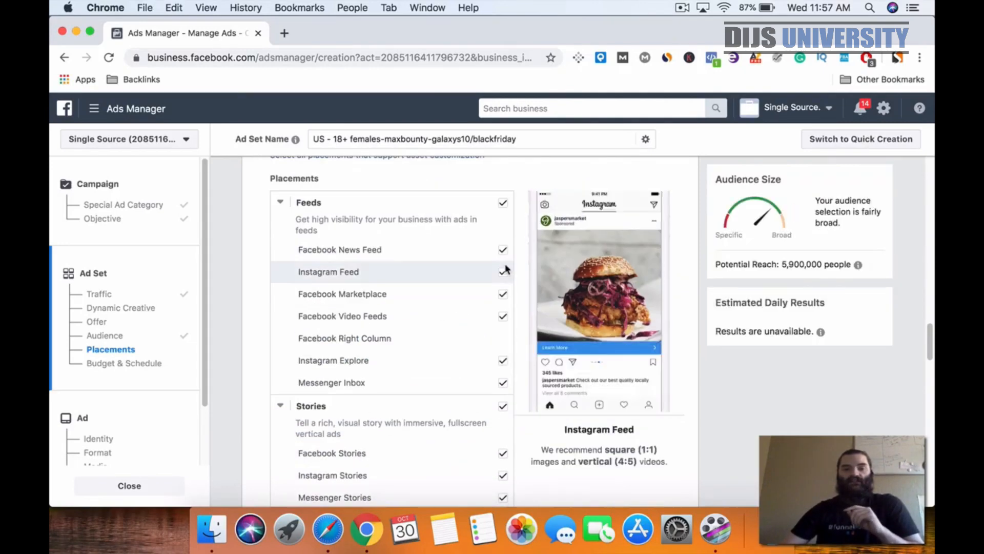
pyautogui.click(501, 219)
pyautogui.scroll(-1, 452, 322)
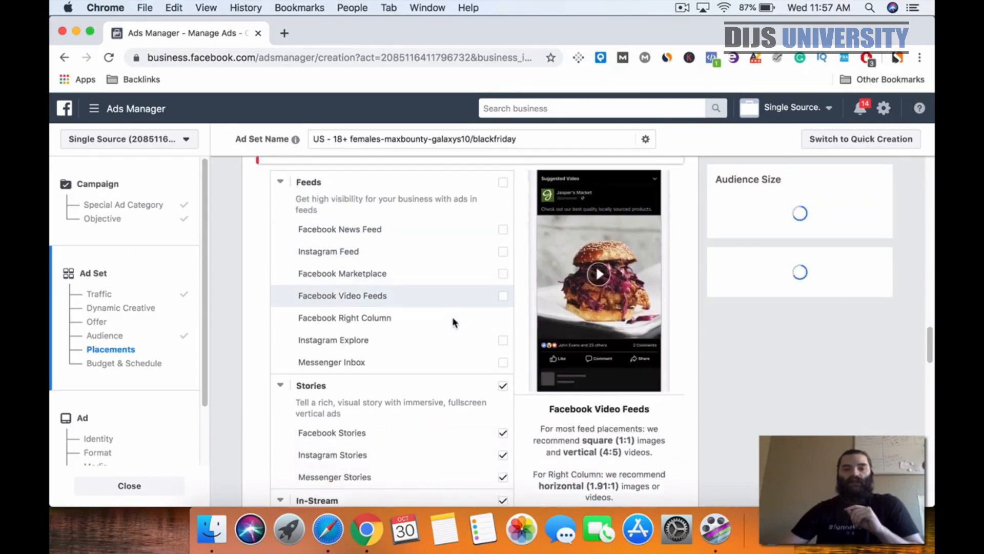
pyautogui.scroll(-1, 439, 220)
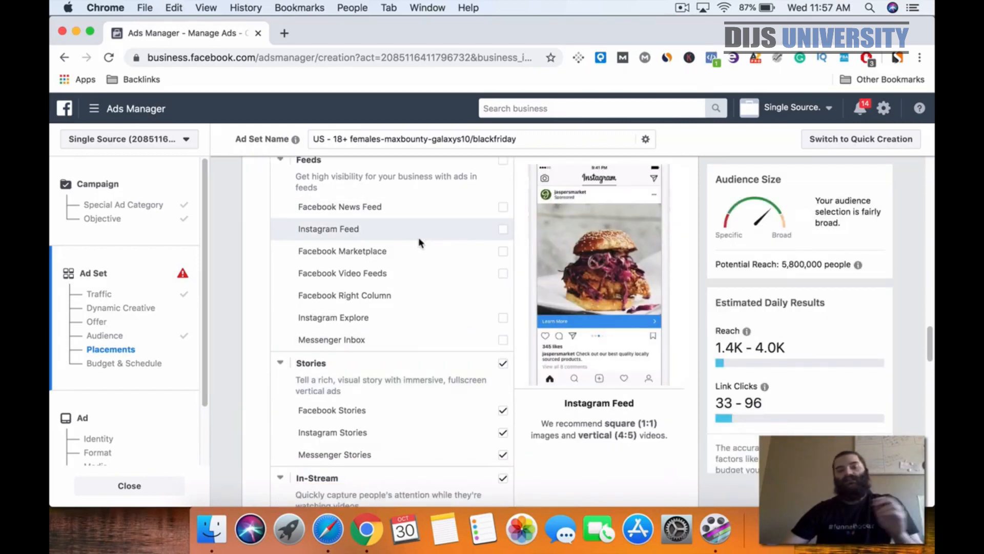
# - Exclude Facebook Stories and Messenger Stories from the placements, keeping only Instagram Stories in the Stories group
pyautogui.scroll(-1, 425, 262)
pyautogui.scroll(-2, 430, 274)
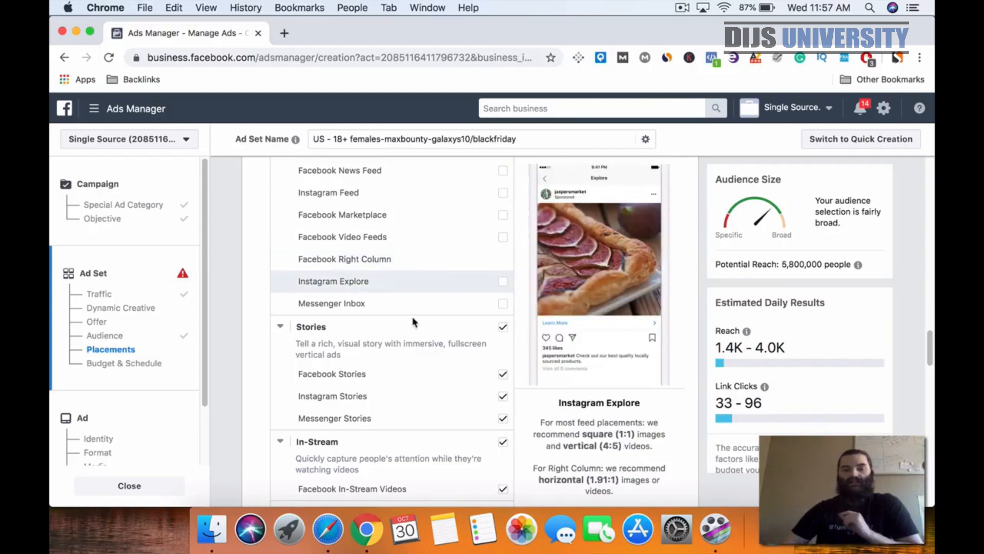
pyautogui.click(502, 376)
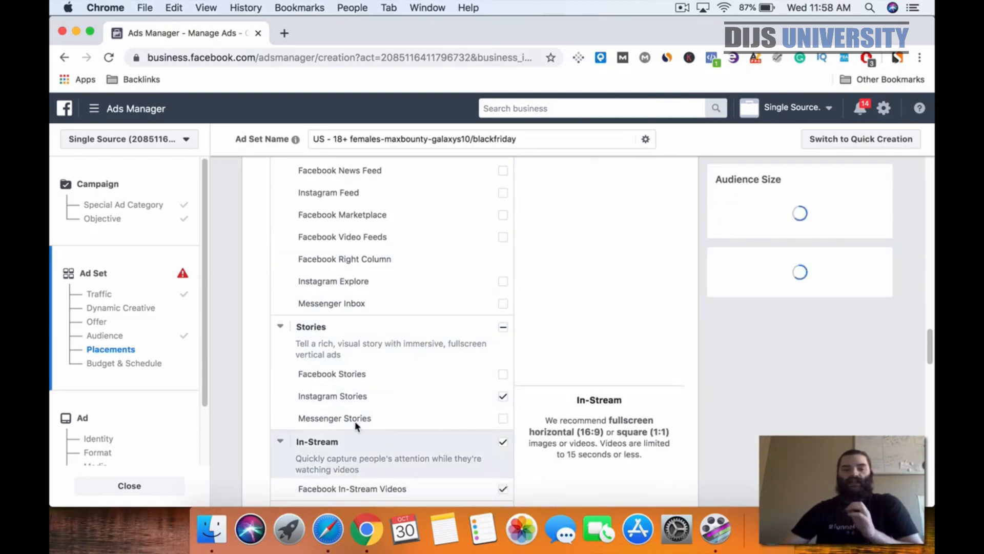
pyautogui.click(359, 418)
pyautogui.scroll(-1, 400, 398)
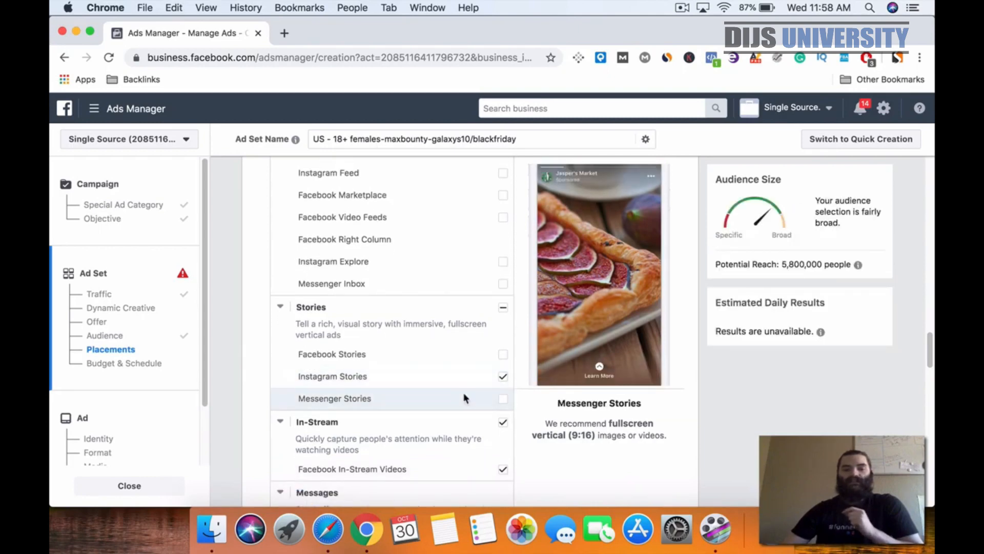
# - Exclude the In-Stream, In-Article, and Apps and Sites groups from the ad set's placements
pyautogui.click(503, 421)
pyautogui.scroll(-5, 420, 402)
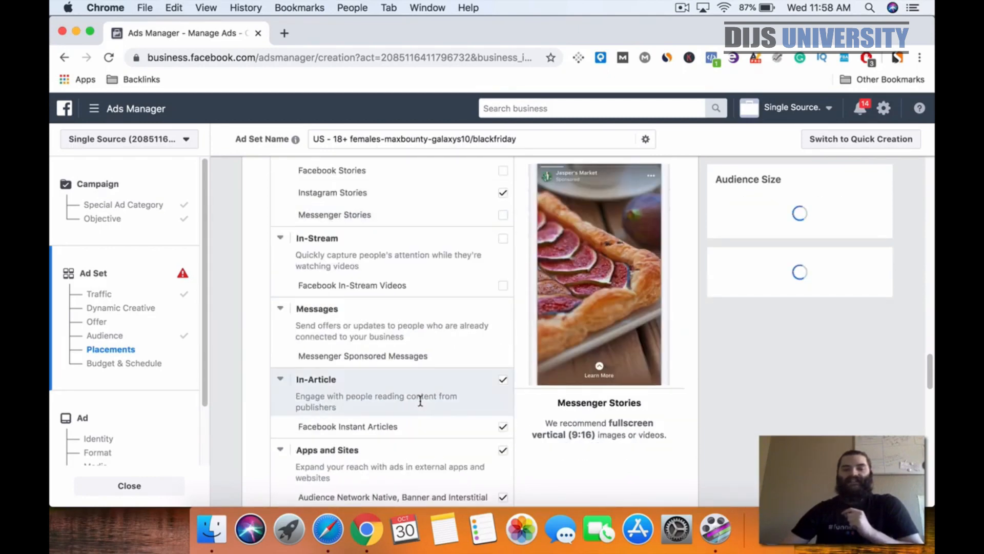
pyautogui.click(503, 380)
pyautogui.scroll(-1, 412, 371)
pyautogui.scroll(-1, 413, 370)
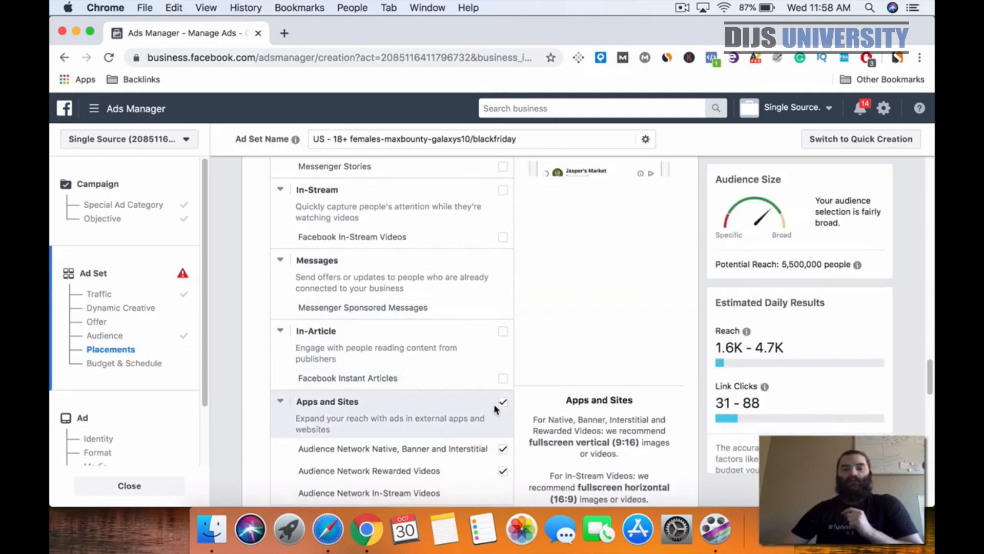
pyautogui.click(503, 404)
# - Review the optimization choices for ad delivery in Budget & Schedule, leaving Link Clicks selected
pyautogui.scroll(-10, 435, 375)
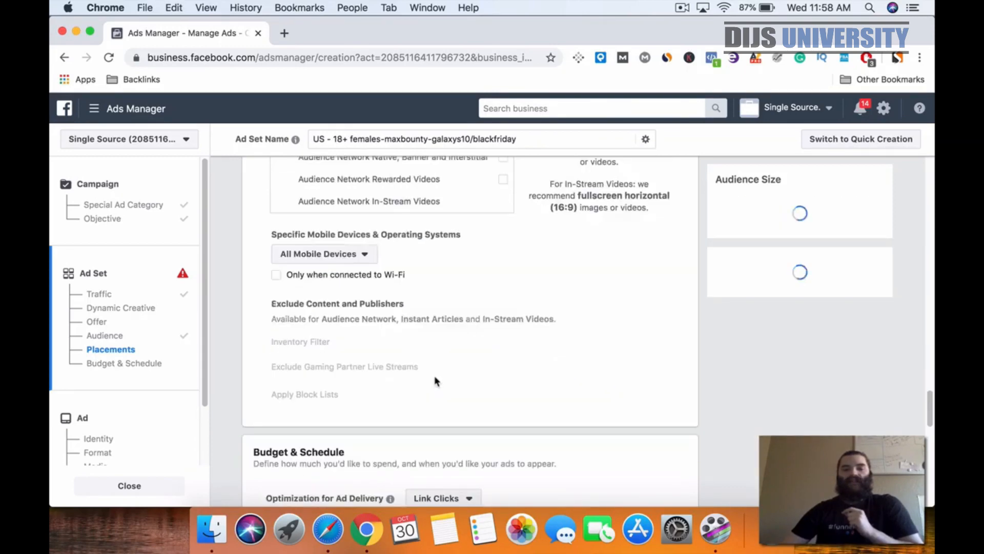
pyautogui.scroll(-1, 501, 360)
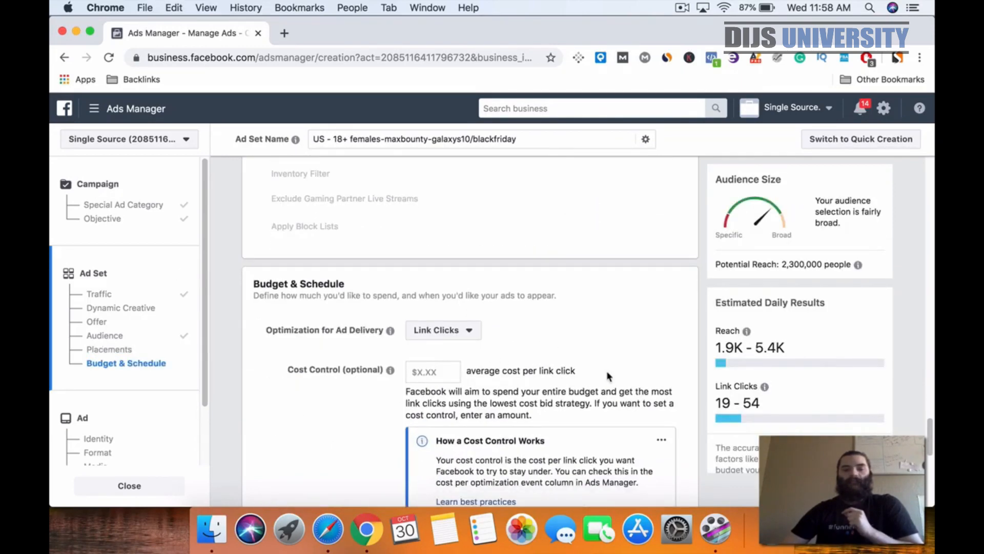
pyautogui.click(458, 327)
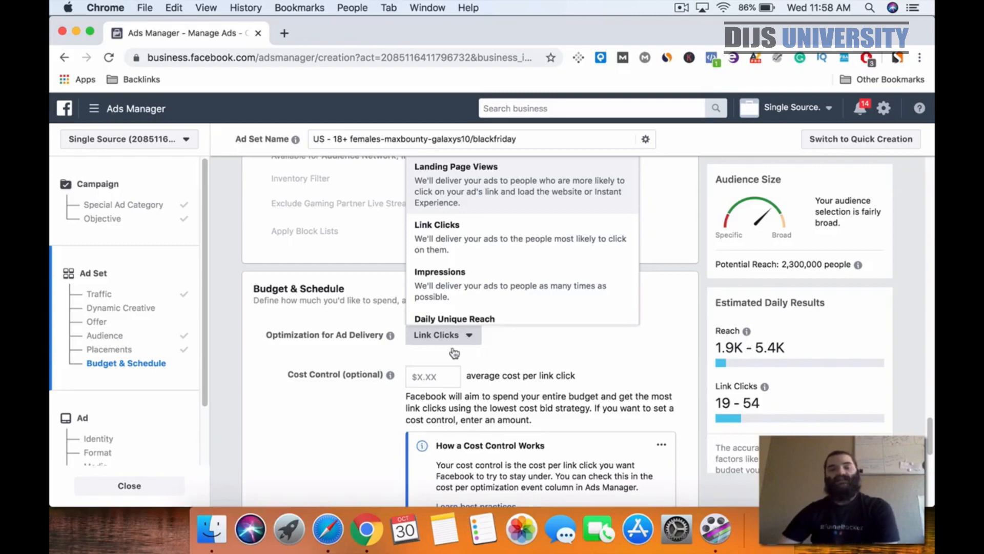
pyautogui.click(340, 429)
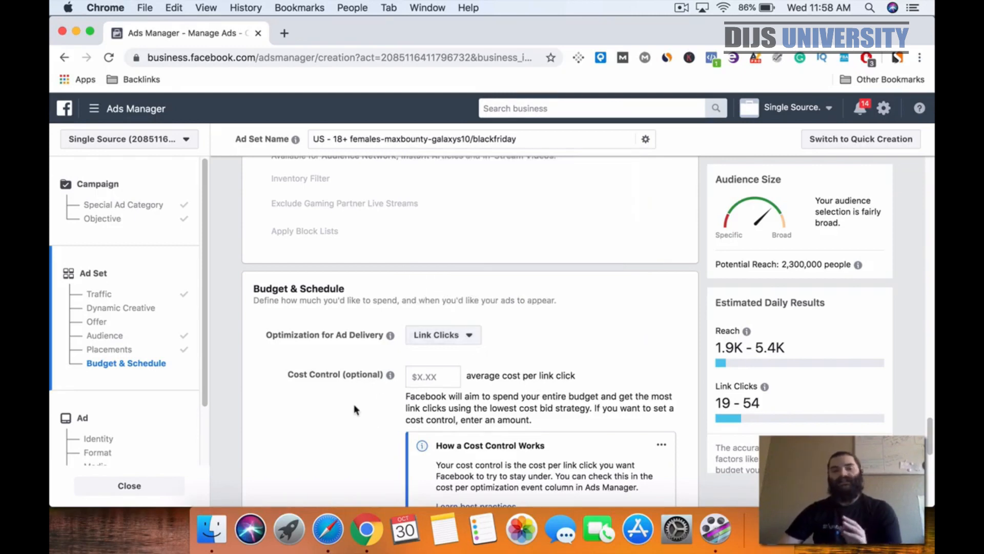
# - Set the ad set's daily budget to $7.20
pyautogui.scroll(-5, 355, 410)
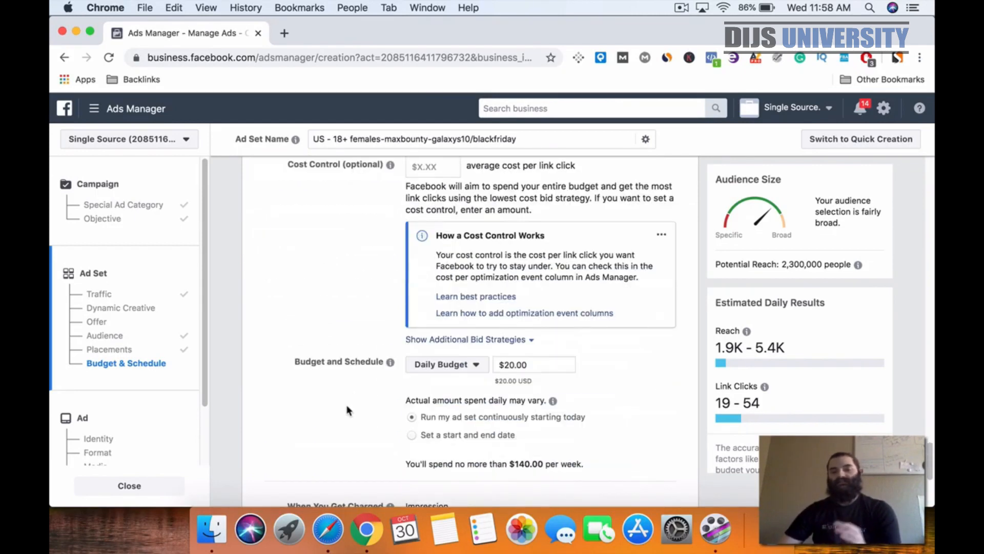
pyautogui.click(543, 363)
pyautogui.moveTo(544, 364); pyautogui.dragTo(496, 370)
pyautogui.press('BackSpace')
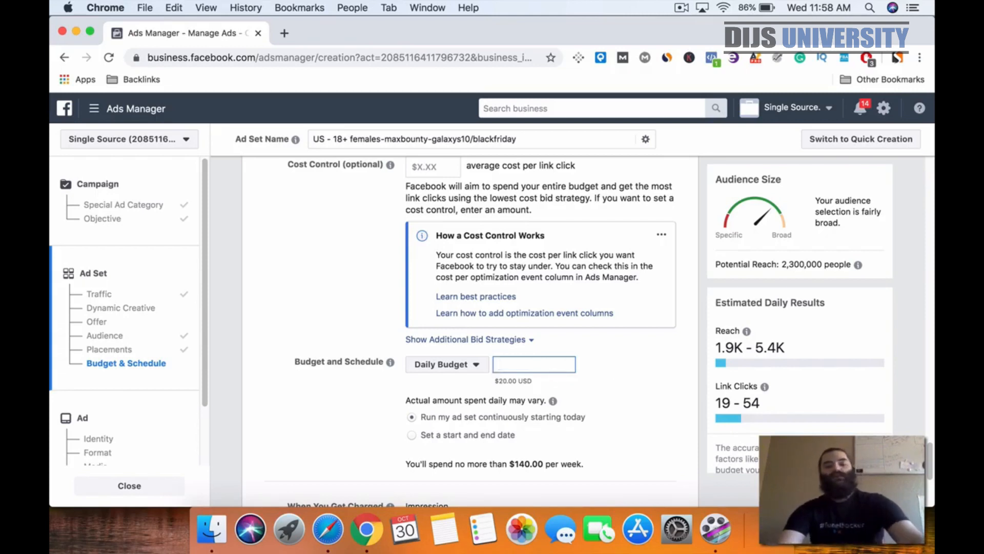
pyautogui.write('7.20')
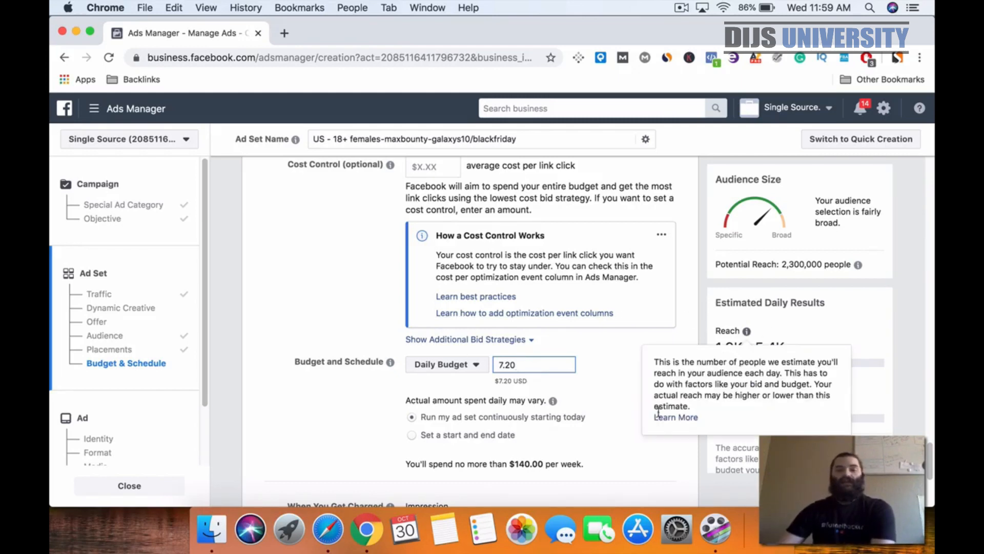
pyautogui.click(629, 425)
# - Set the ad set to be charged by Link Click (CPC) and continue to the ad setup
pyautogui.scroll(-8, 630, 428)
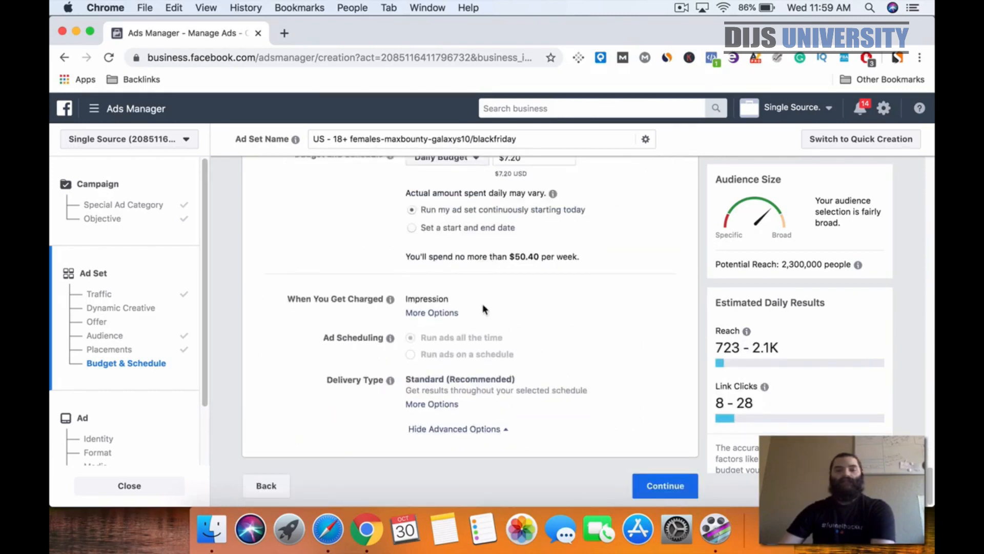
pyautogui.click(434, 312)
pyautogui.click(433, 312)
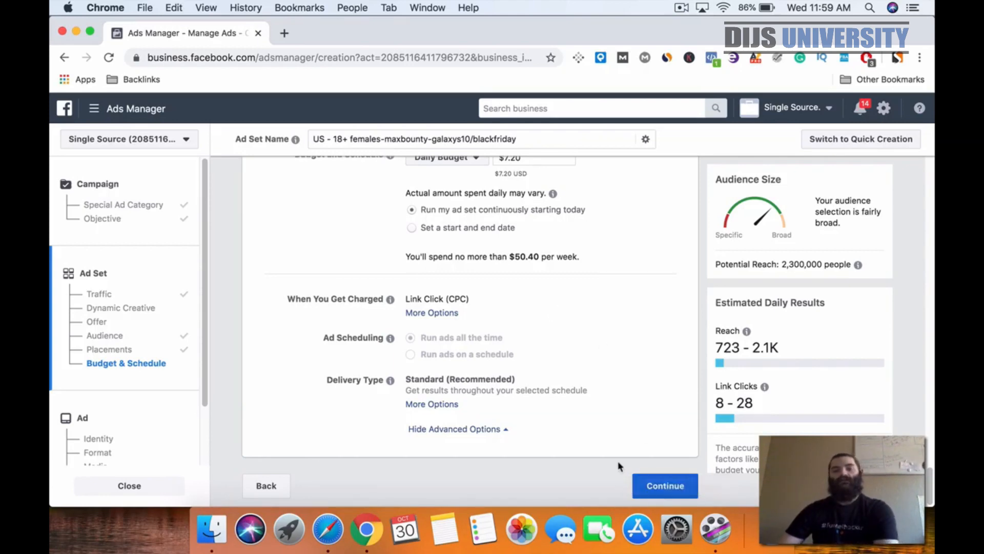
pyautogui.click(661, 485)
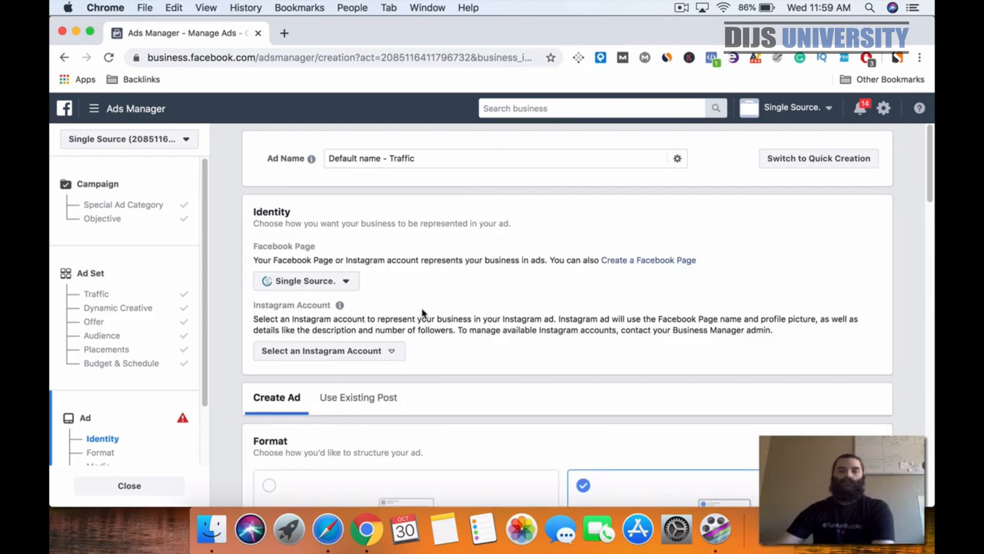
# - Switch to the Canva design in Safari, download the Black Friday Galaxy S10 story as PNG, and dismiss the Canva Pro offer
pyautogui.scroll(-3, 507, 320)
pyautogui.scroll(-6, 510, 328)
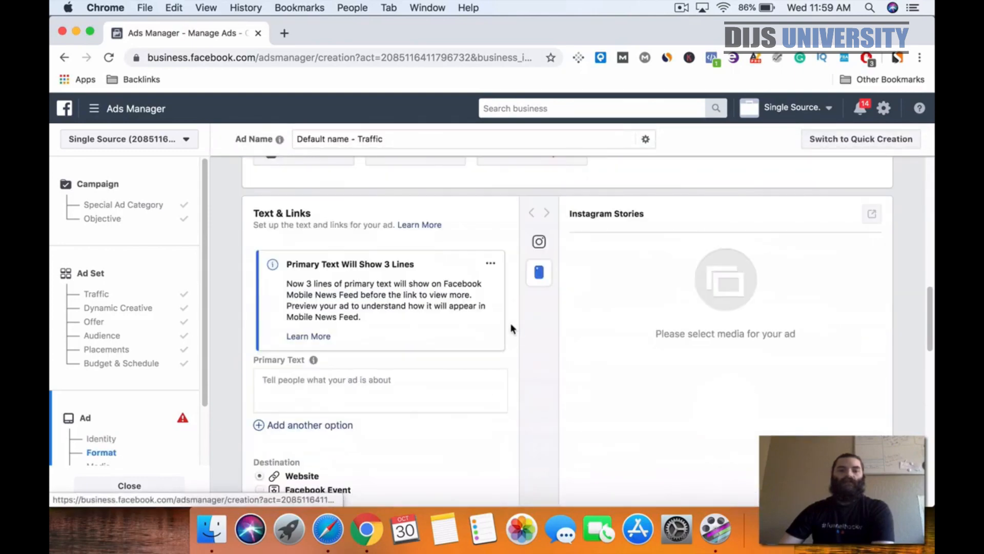
pyautogui.click(328, 528)
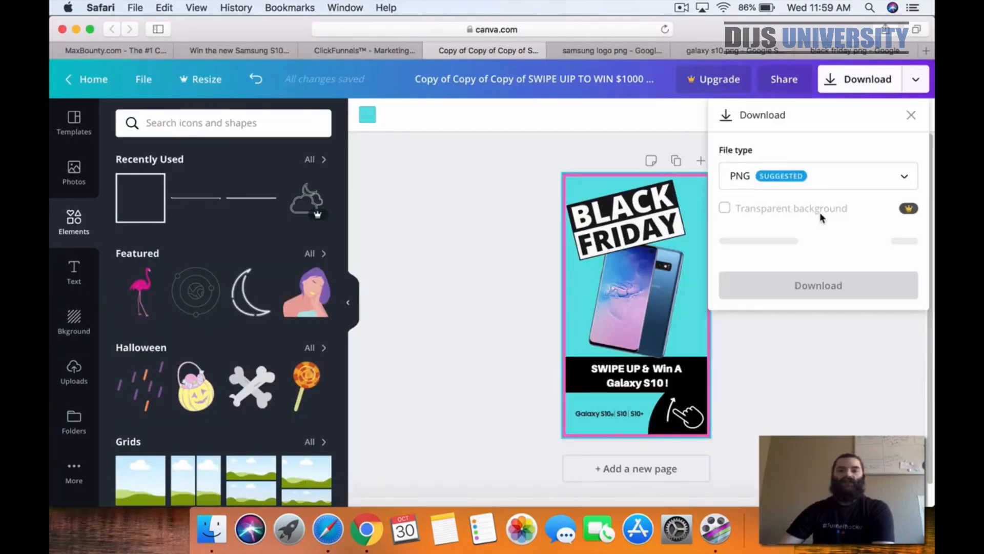
pyautogui.click(823, 257)
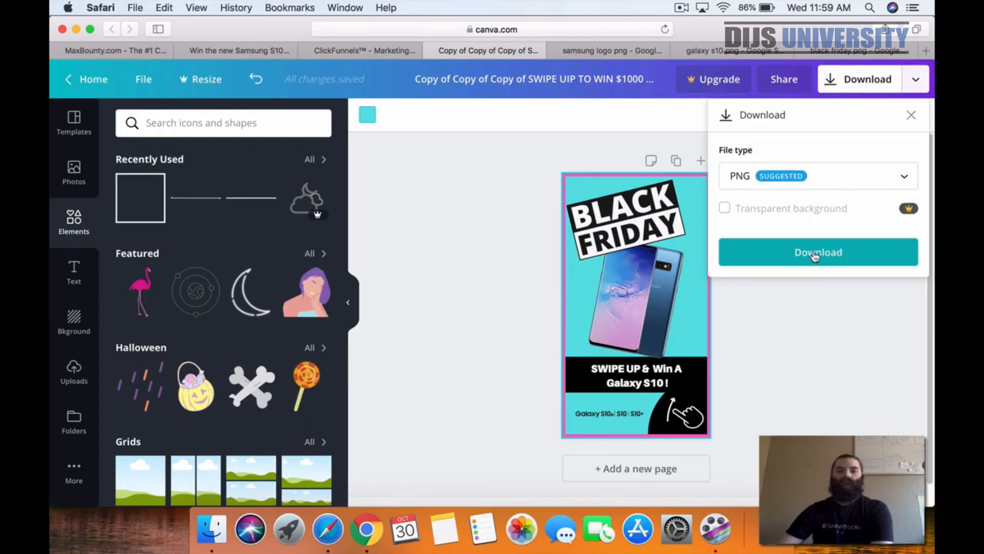
pyautogui.click(814, 255)
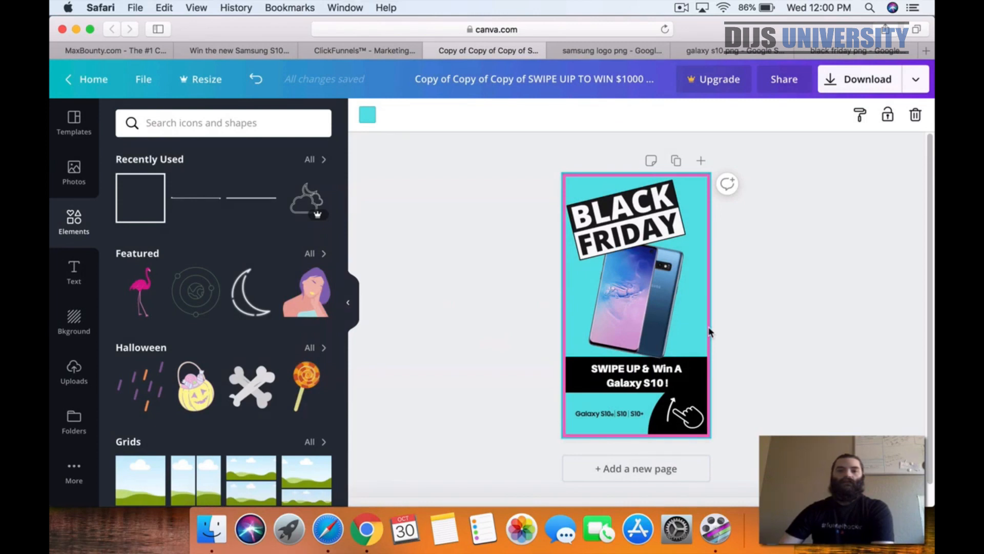
pyautogui.click(863, 91)
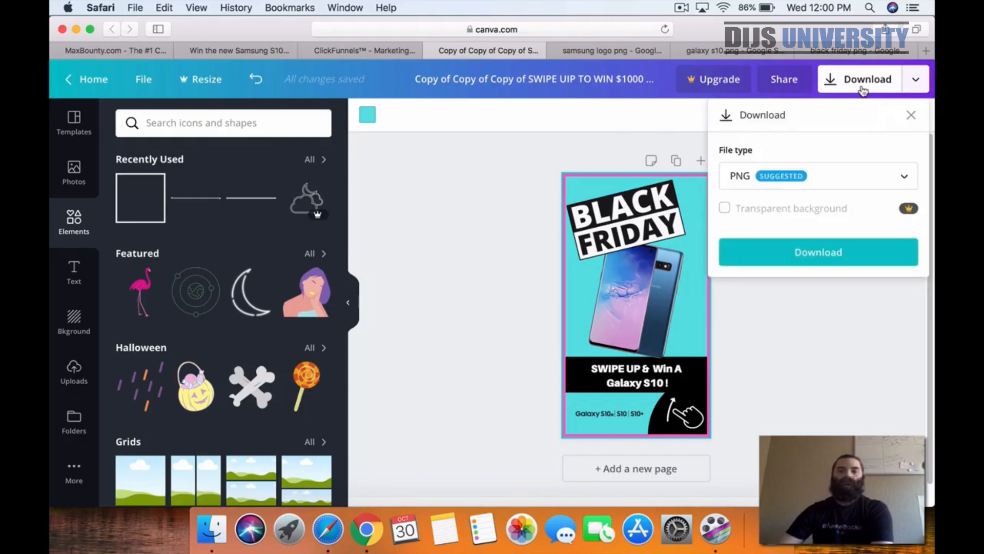
pyautogui.click(811, 255)
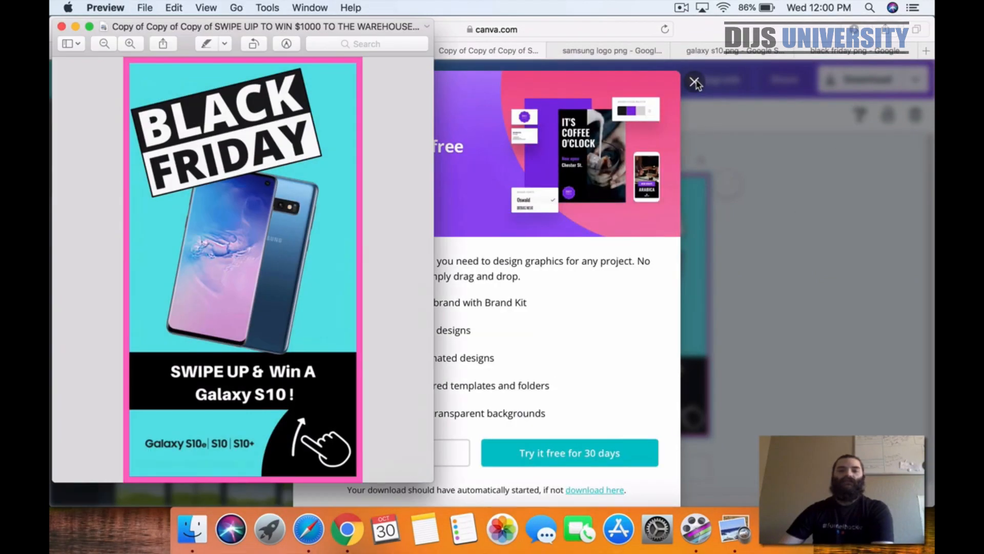
pyautogui.click(694, 84)
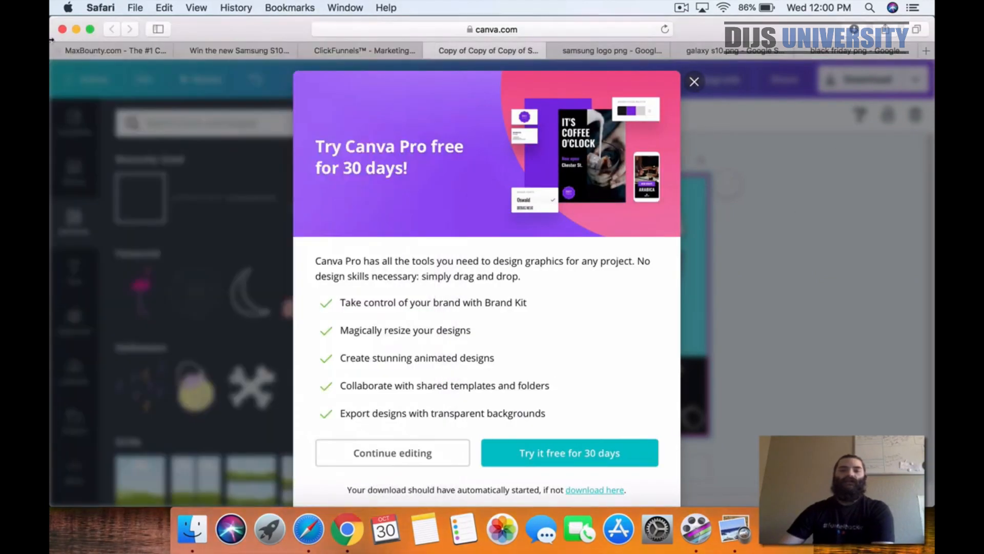
pyautogui.click(694, 81)
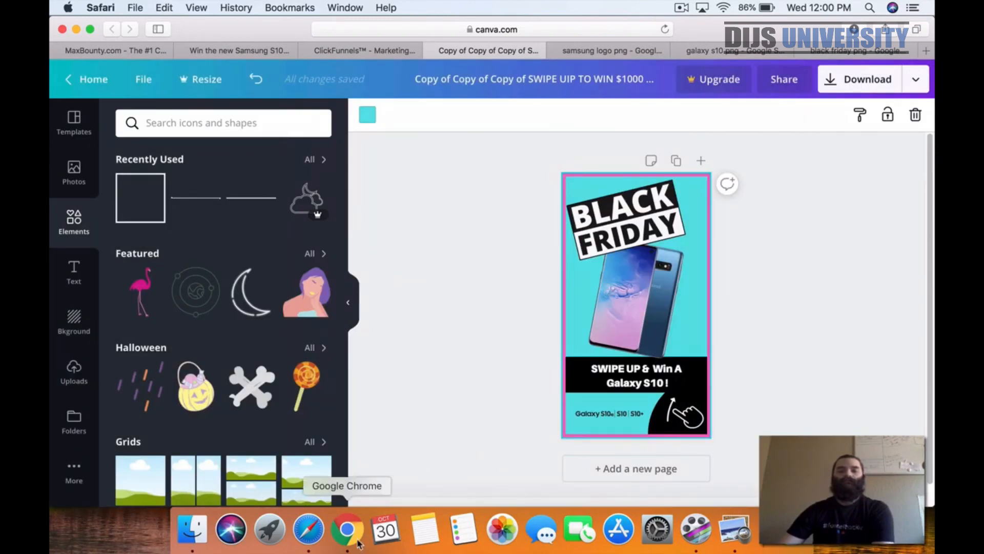
# - Return to Ads Manager in Chrome and open the image selection for the single-image ad's media
pyautogui.click(347, 528)
pyautogui.scroll(-5, 572, 357)
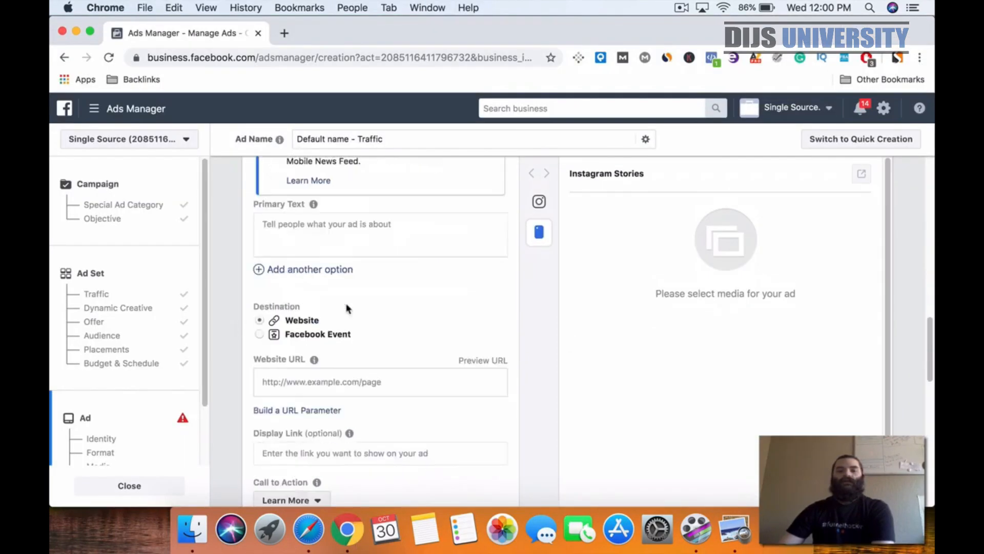
pyautogui.click(337, 391)
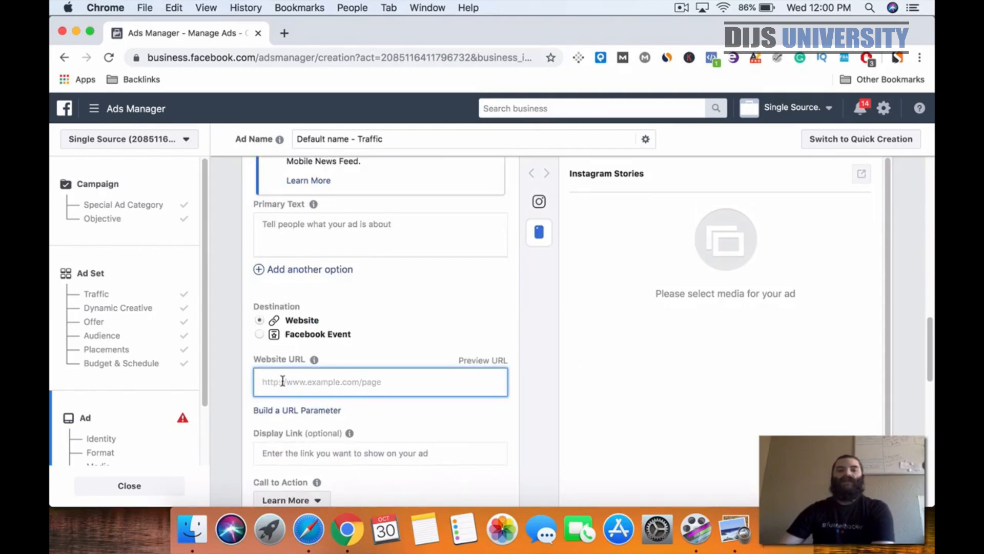
pyautogui.scroll(3, 381, 346)
pyautogui.scroll(6, 382, 346)
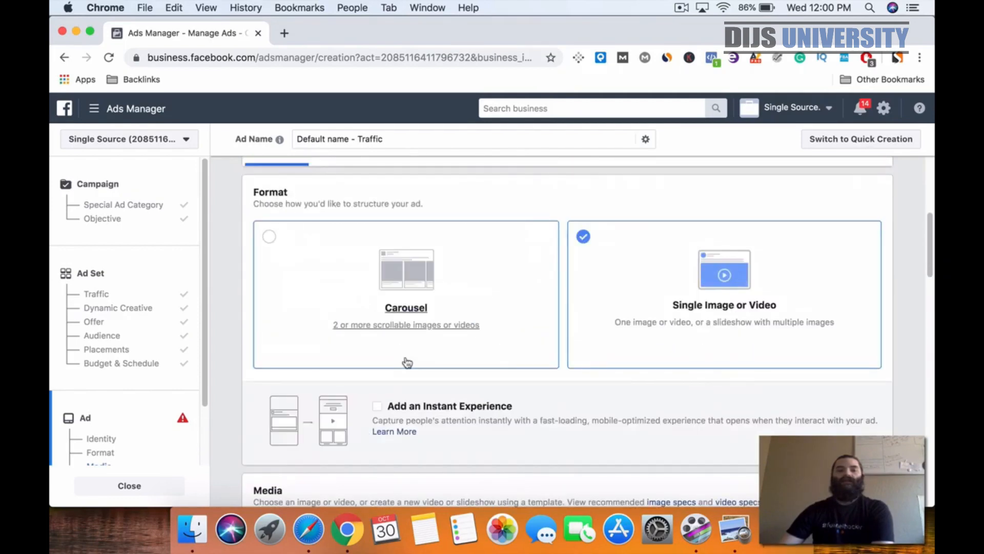
pyautogui.scroll(-2, 404, 361)
pyautogui.click(297, 451)
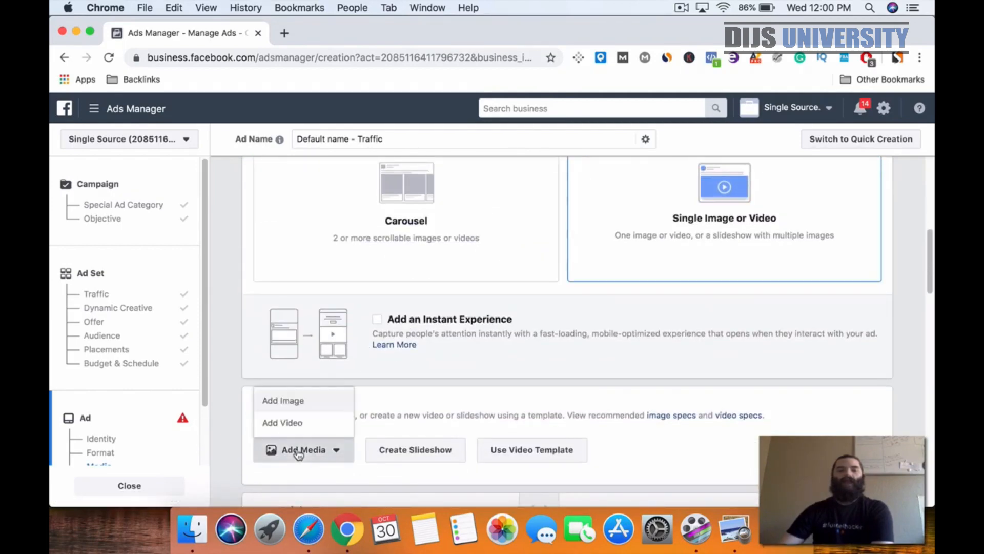
pyautogui.click(286, 404)
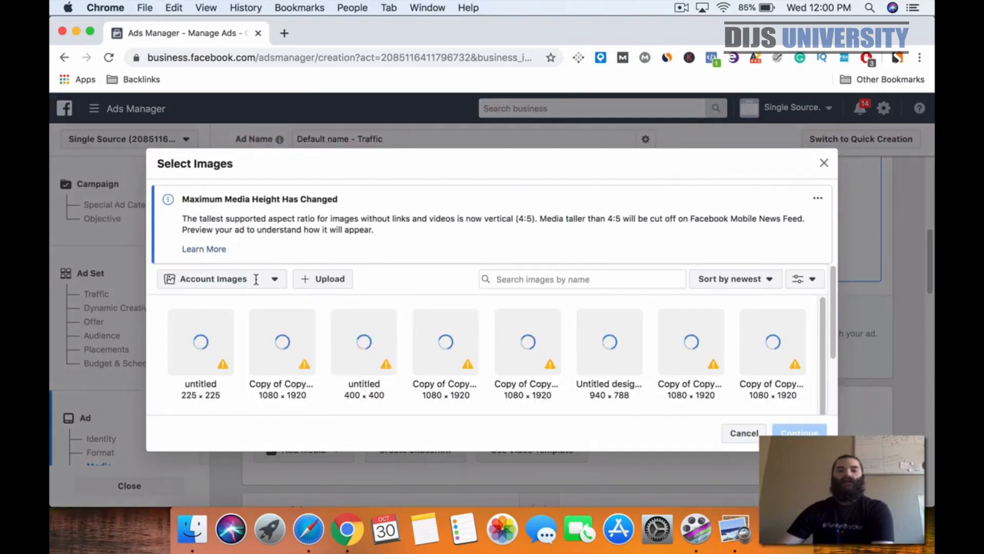
# - Upload "Copy of Copy of Copy of SWIPE UIP TO WIN $1000 TO THE WAREHOUSE!-2.png" from the recent files and use it as the ad image
pyautogui.click(310, 286)
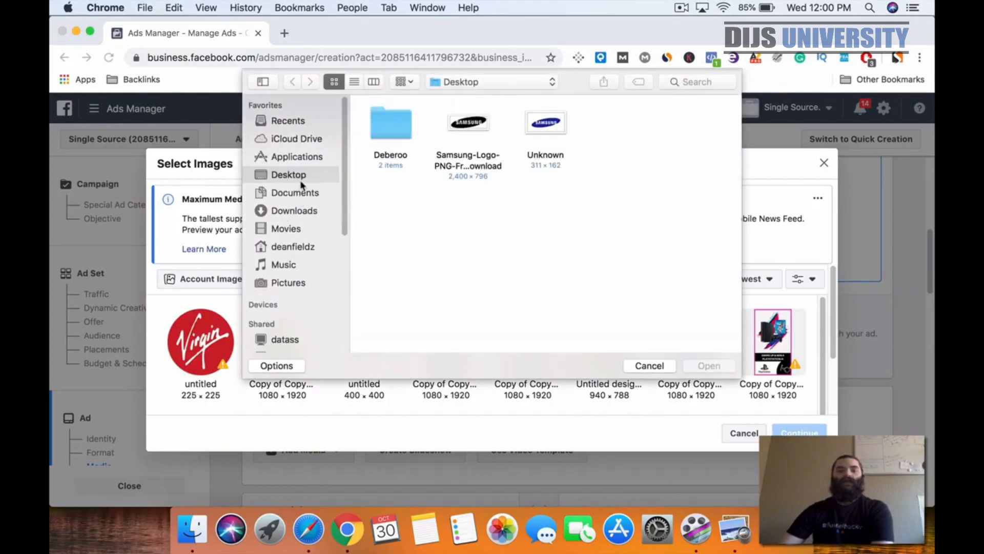
pyautogui.click(291, 211)
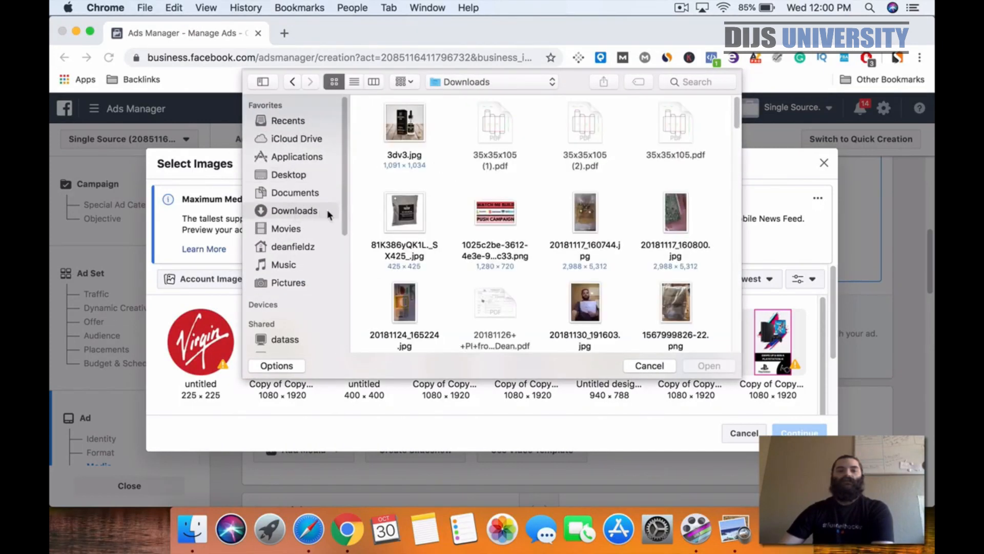
pyautogui.scroll(-3, 477, 265)
pyautogui.scroll(-10, 478, 264)
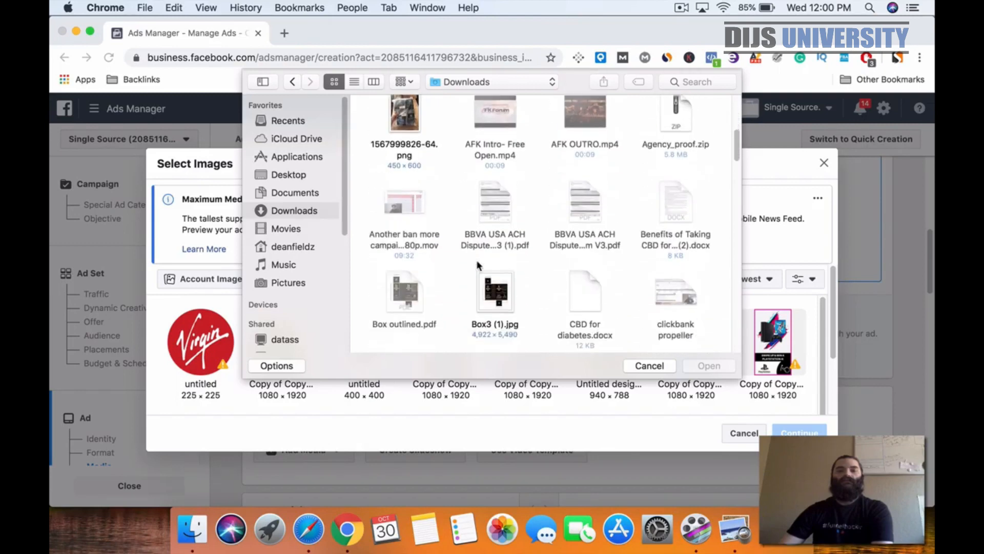
pyautogui.scroll(-10, 478, 265)
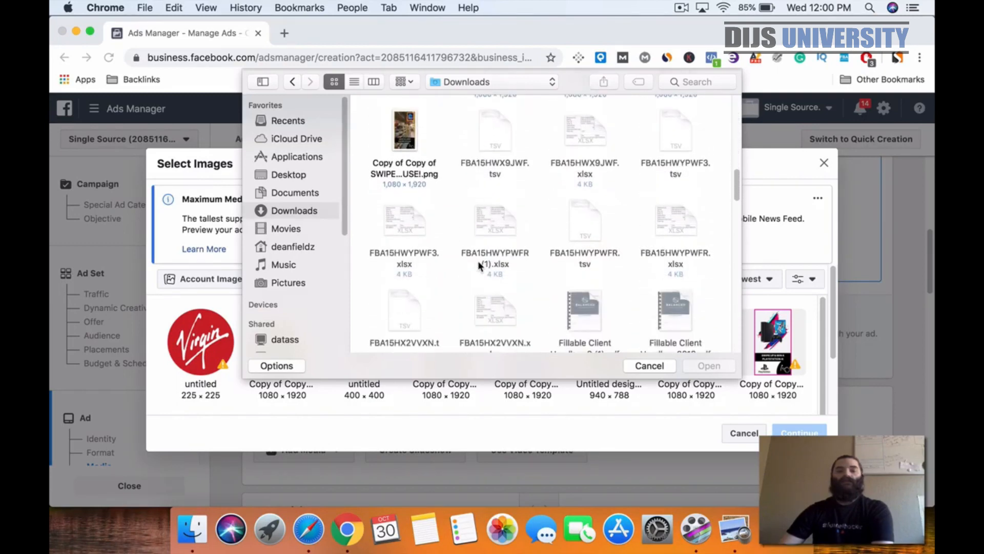
pyautogui.scroll(-10, 477, 265)
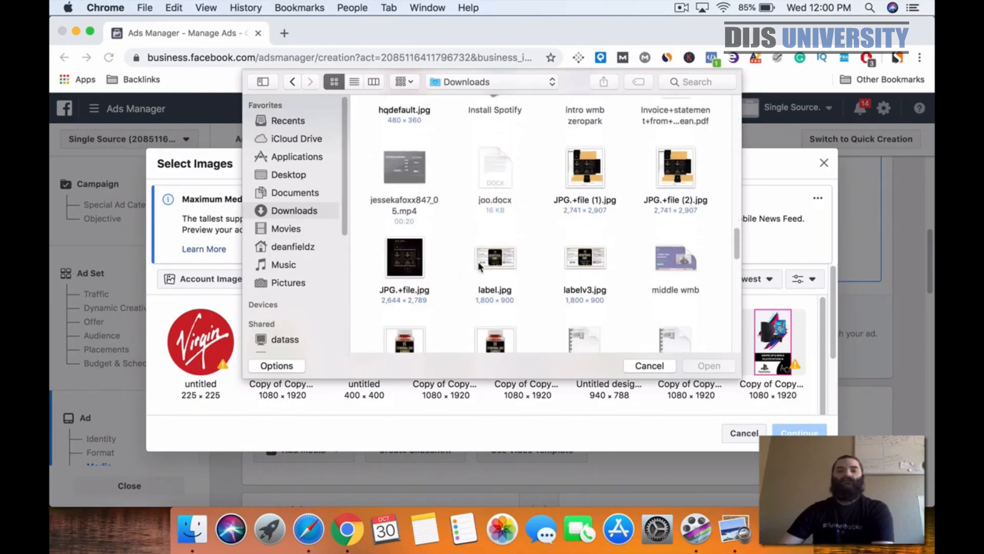
pyautogui.scroll(-10, 478, 265)
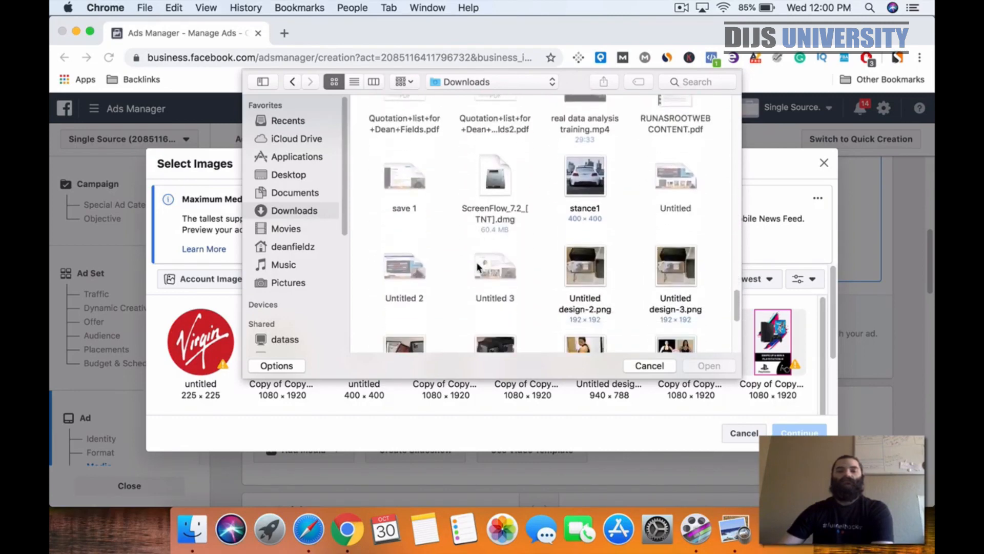
pyautogui.click(286, 120)
pyautogui.click(388, 145)
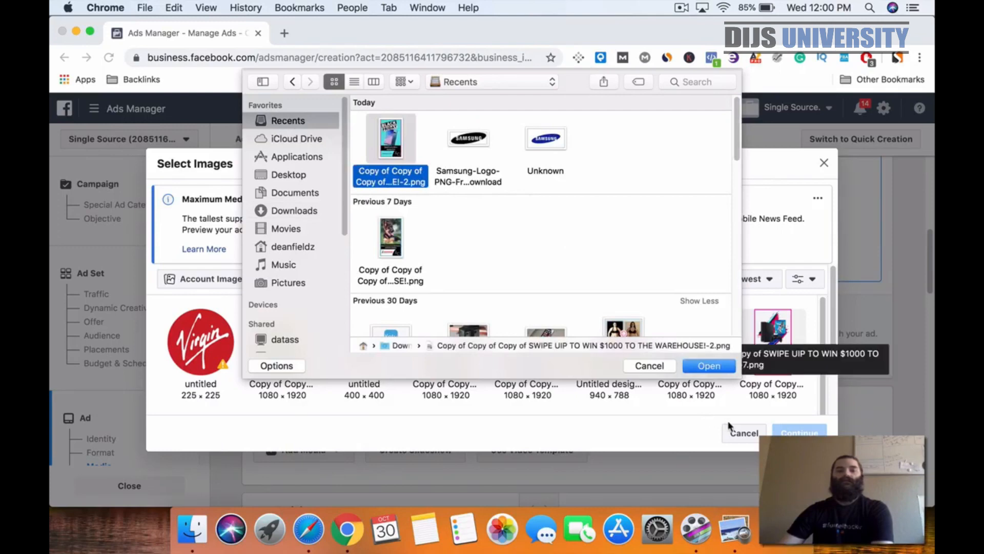
pyautogui.click(709, 366)
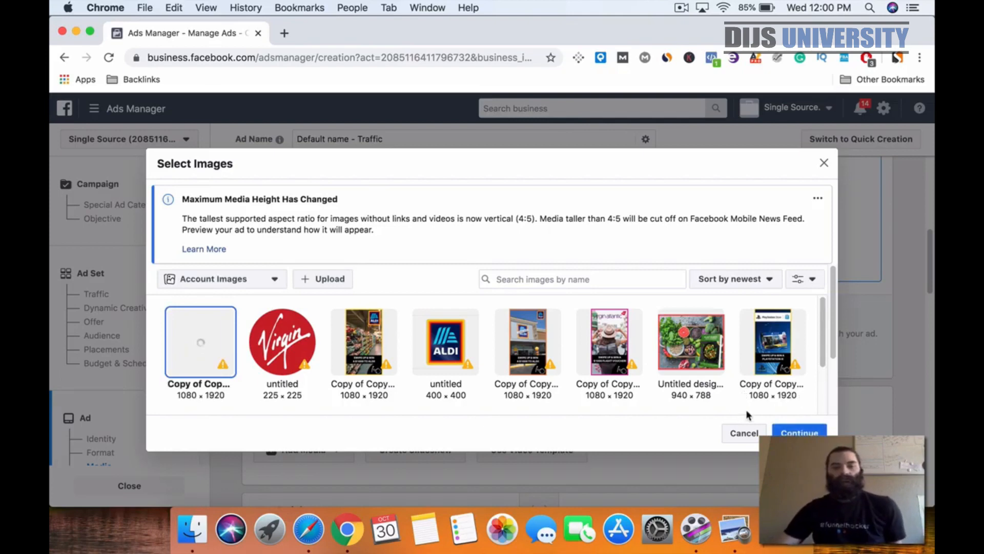
pyautogui.click(799, 438)
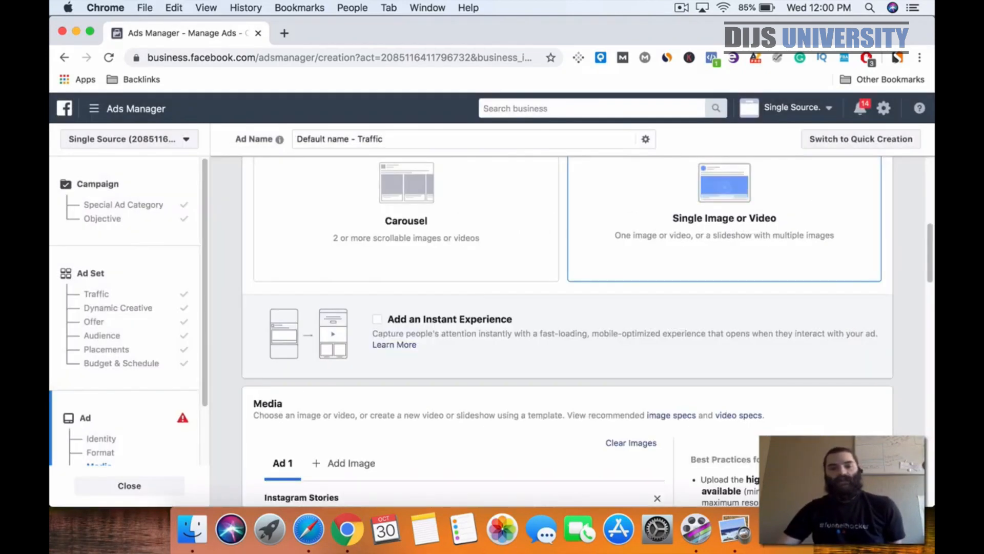
# - Add the 1080 × 1920 Virgin Atlantic story from the account images as the second ad's image
pyautogui.scroll(-1, 696, 366)
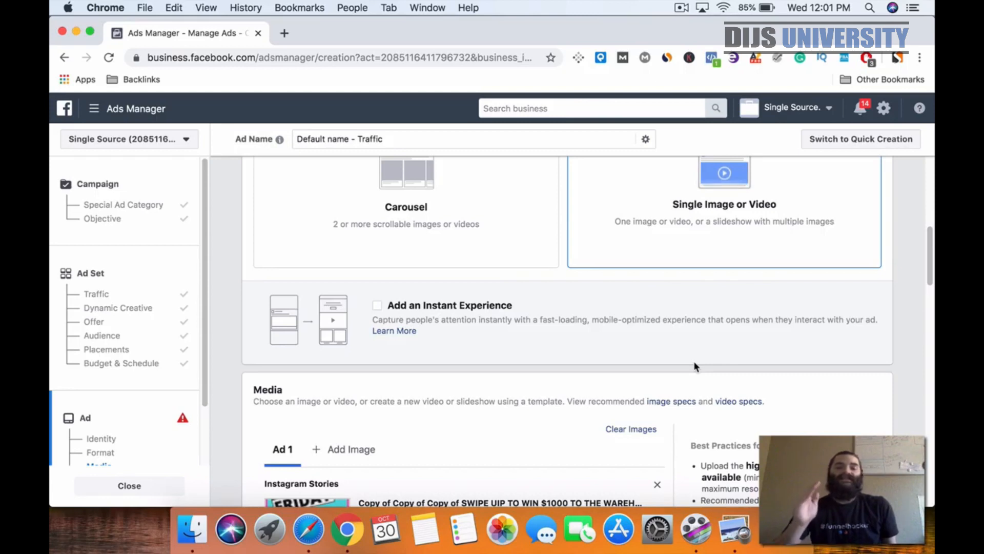
pyautogui.scroll(-3, 694, 362)
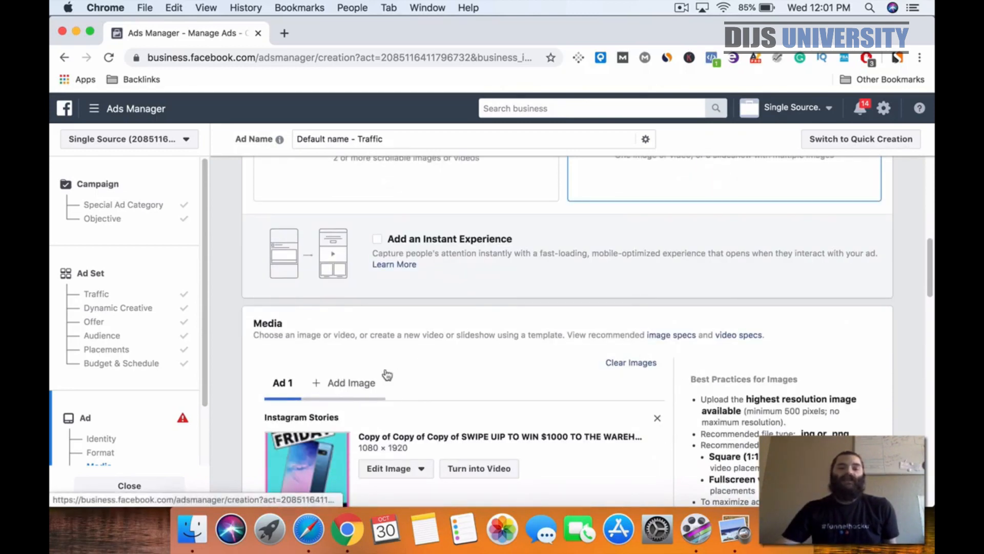
pyautogui.scroll(-10, 385, 378)
pyautogui.scroll(3, 549, 345)
pyautogui.scroll(8, 385, 310)
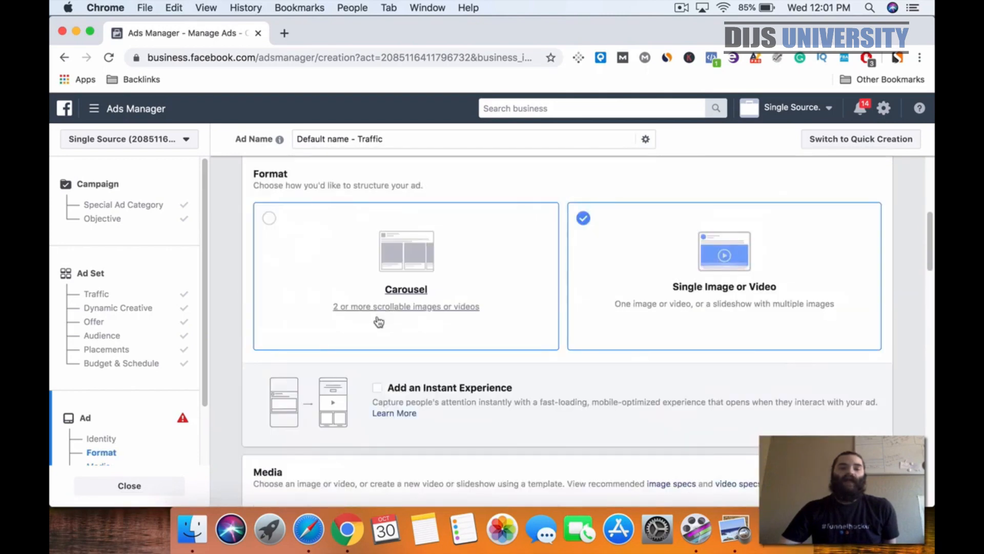
pyautogui.scroll(-3, 378, 321)
pyautogui.click(330, 401)
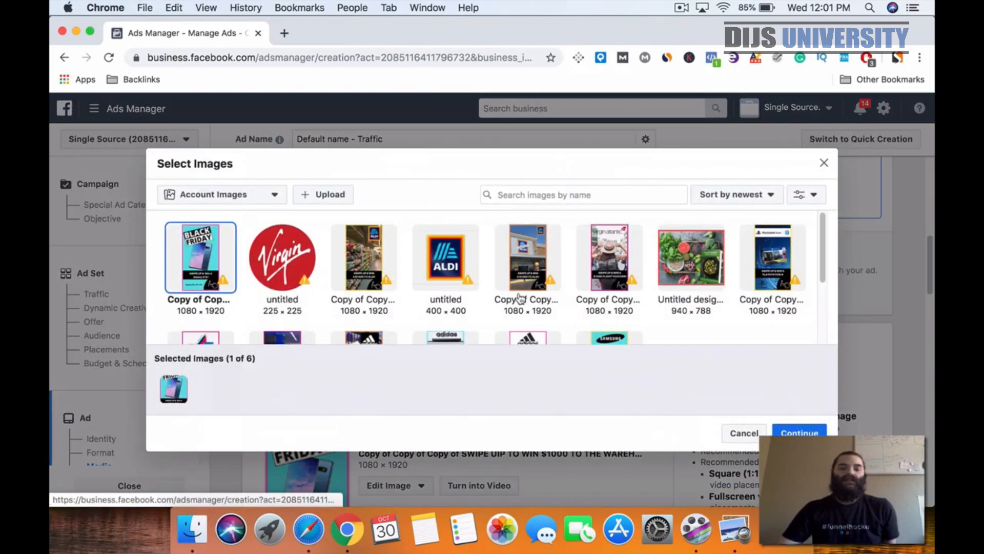
pyautogui.click(612, 361)
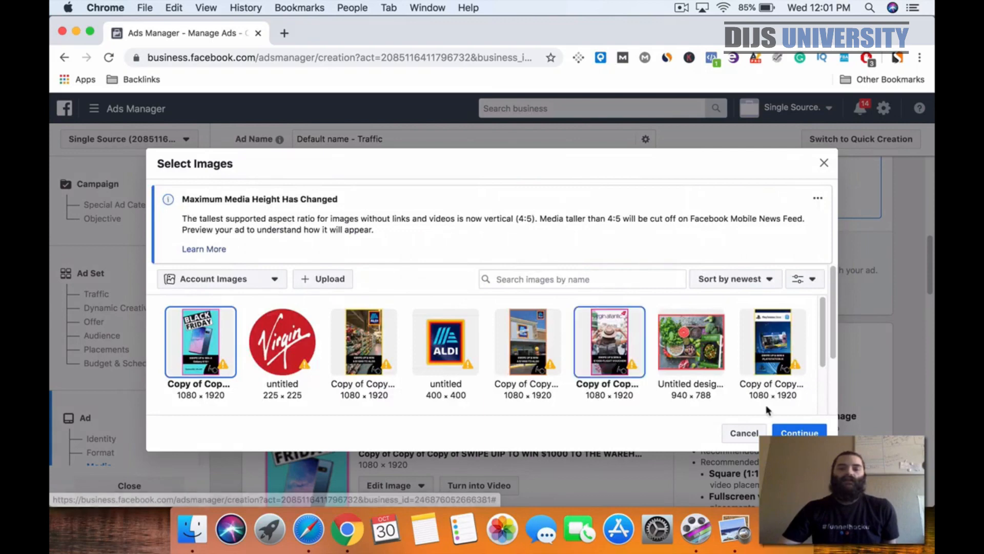
pyautogui.click(797, 432)
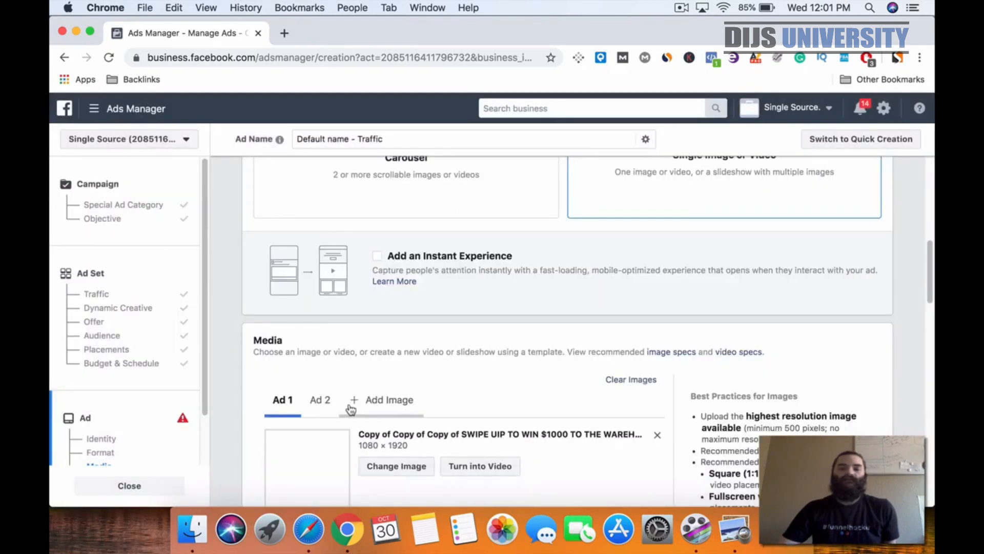
# - Add the 1080 × 1920 PlayStation story from the account images as the third ad's image
pyautogui.click(376, 403)
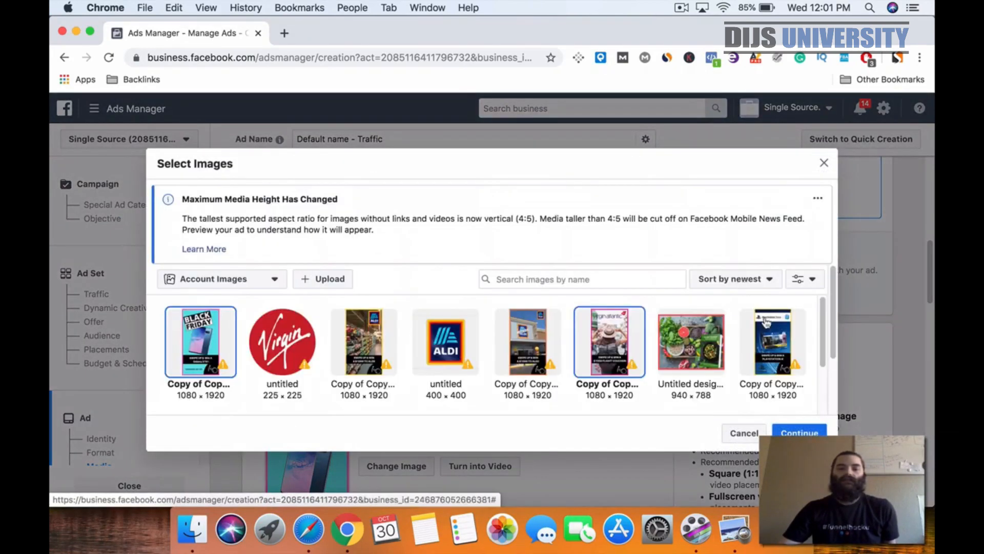
pyautogui.click(772, 341)
pyautogui.click(797, 432)
pyautogui.scroll(-5, 584, 296)
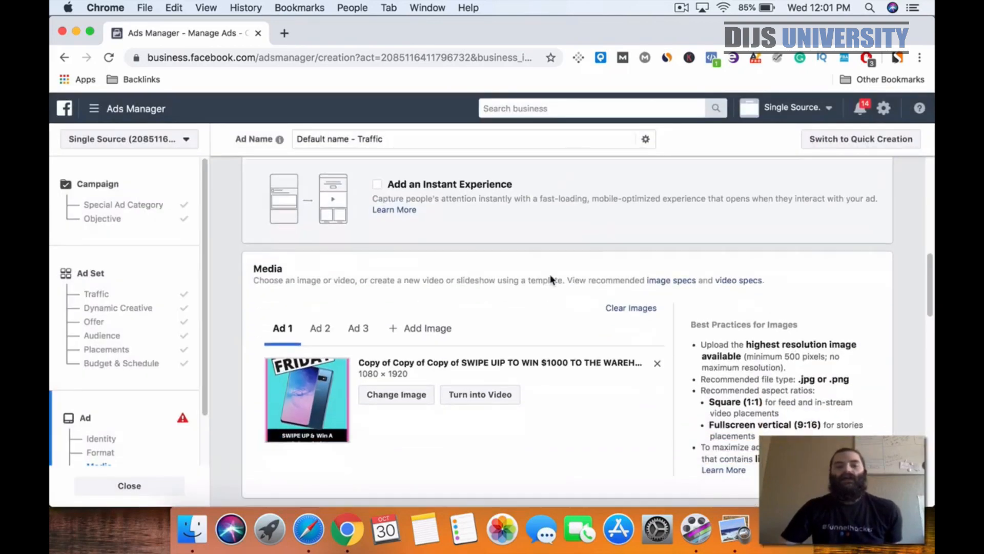
# - Review the ad's media section and the Text & Links fields, including the primary text and destination
pyautogui.scroll(3, 567, 235)
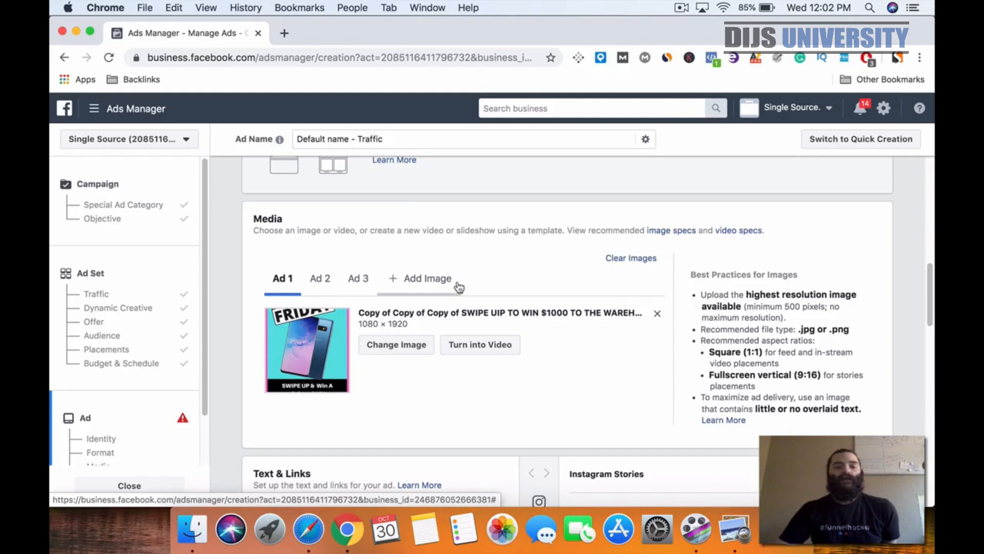
pyautogui.scroll(-2, 487, 287)
pyautogui.scroll(-2, 508, 292)
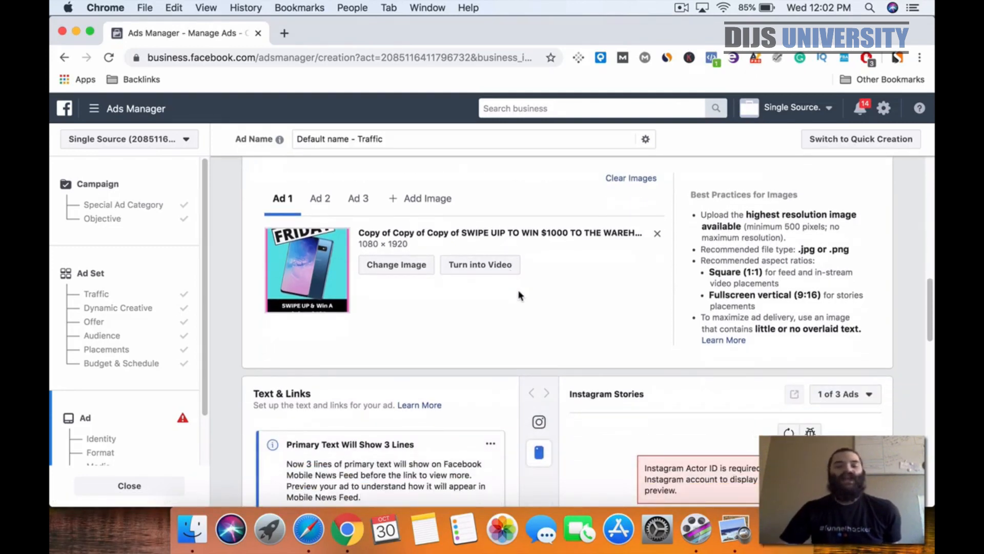
pyautogui.scroll(-1, 515, 296)
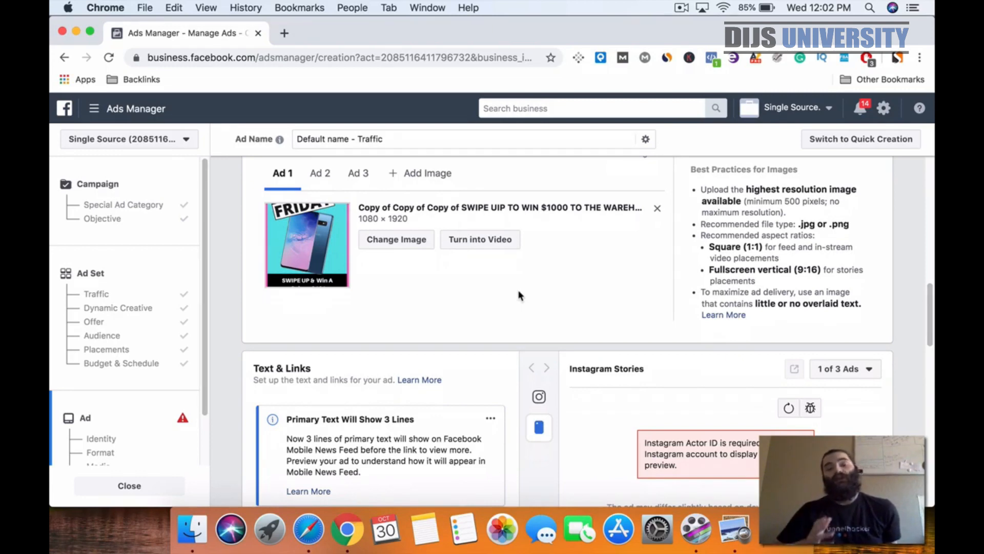
pyautogui.scroll(-10, 519, 295)
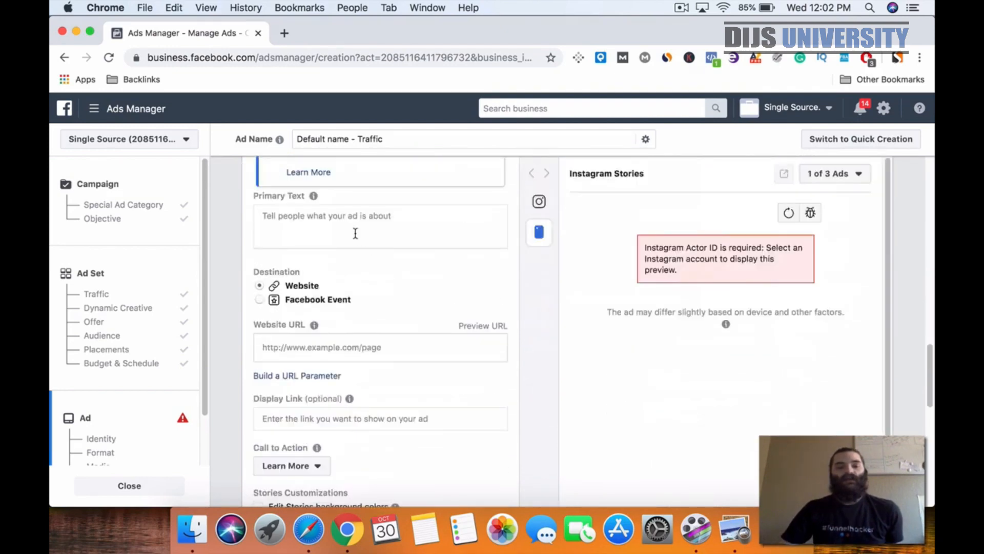
pyautogui.click(355, 234)
pyautogui.scroll(7, 342, 248)
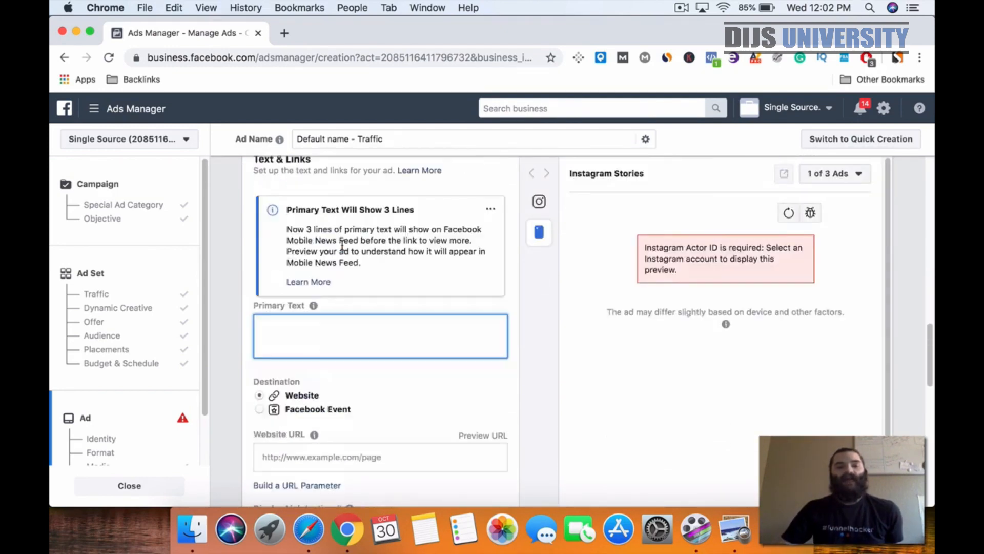
pyautogui.scroll(-4, 420, 309)
pyautogui.scroll(-2, 419, 306)
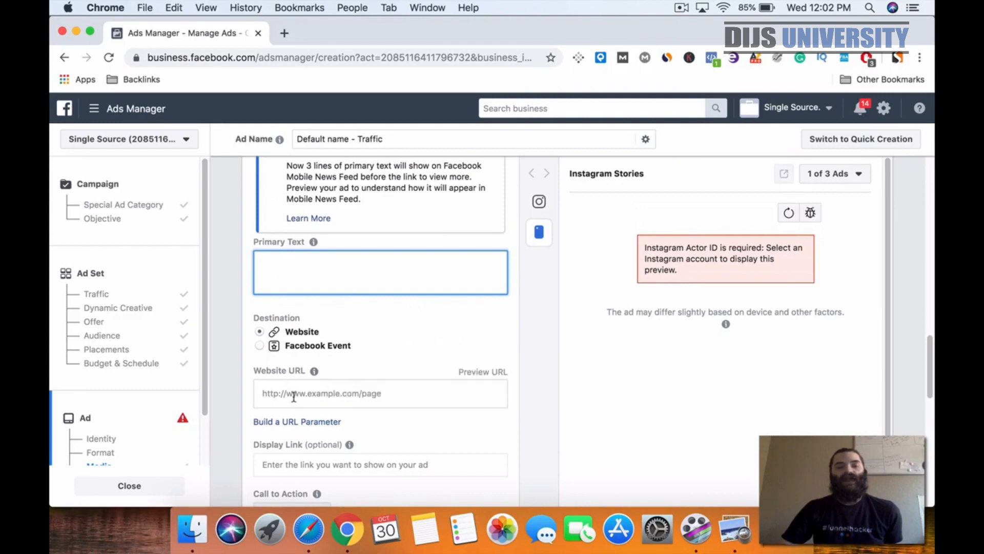
# - Switch to ClickFunnels in Safari and copy the INSTAGRAM Template page's URL for the ad's website field
pyautogui.click(290, 394)
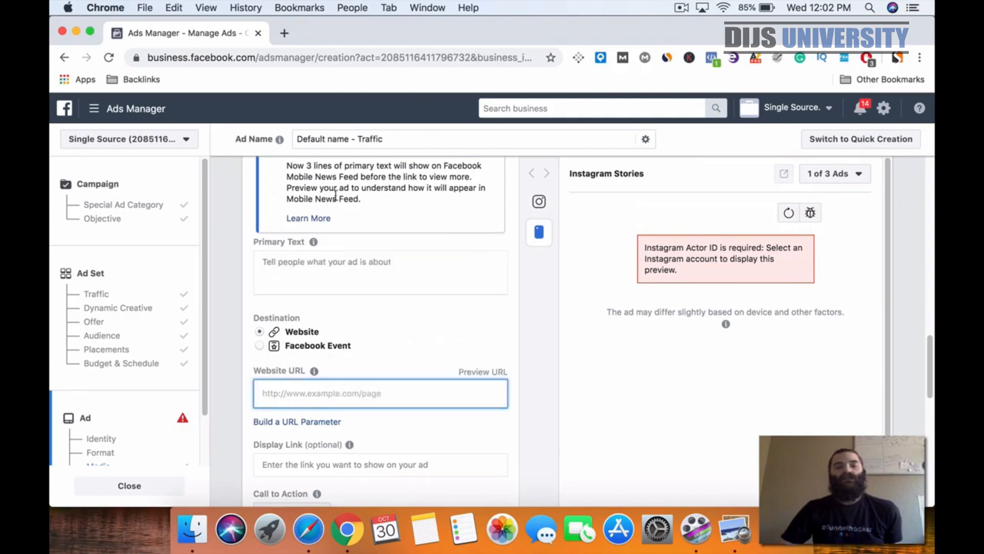
pyautogui.click(308, 529)
pyautogui.click(385, 48)
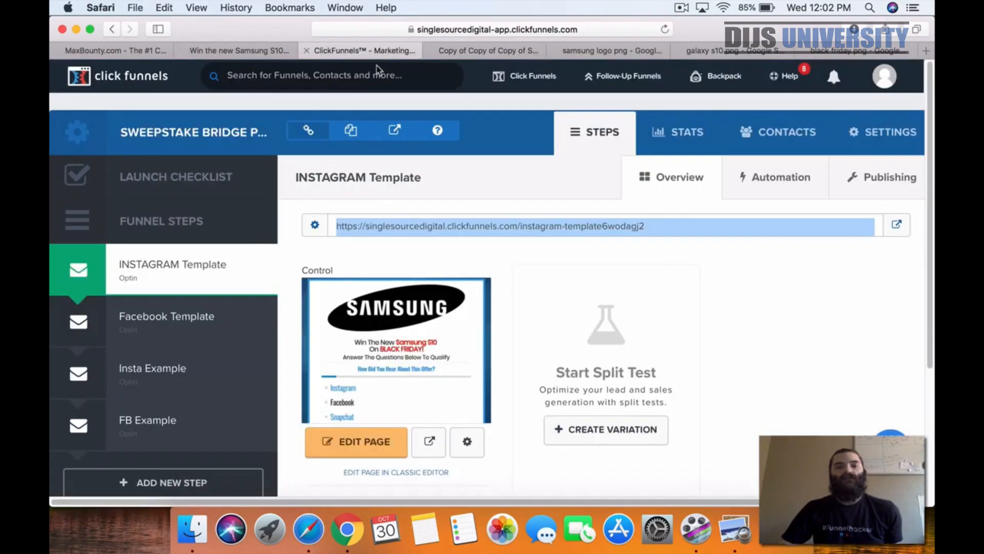
pyautogui.rightClick(517, 232)
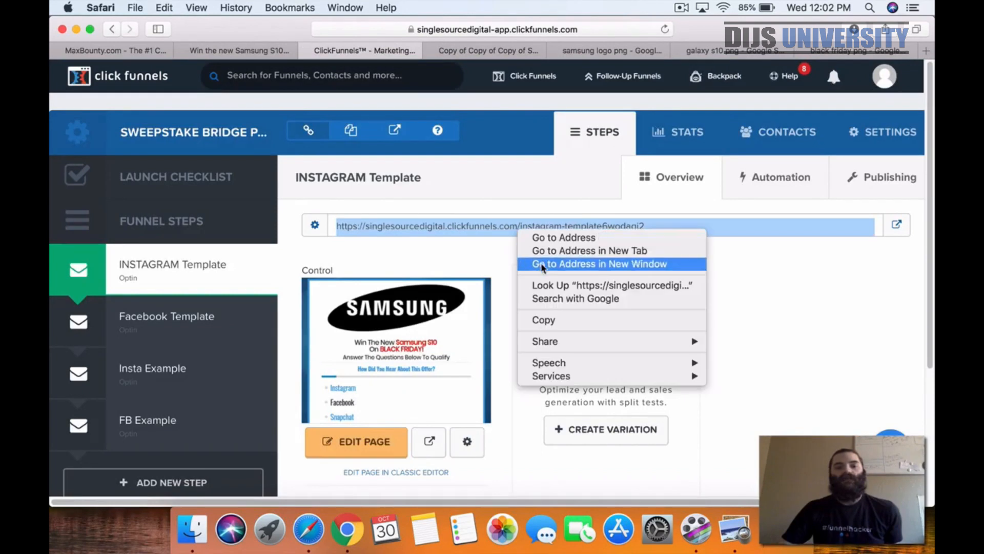
pyautogui.click(543, 318)
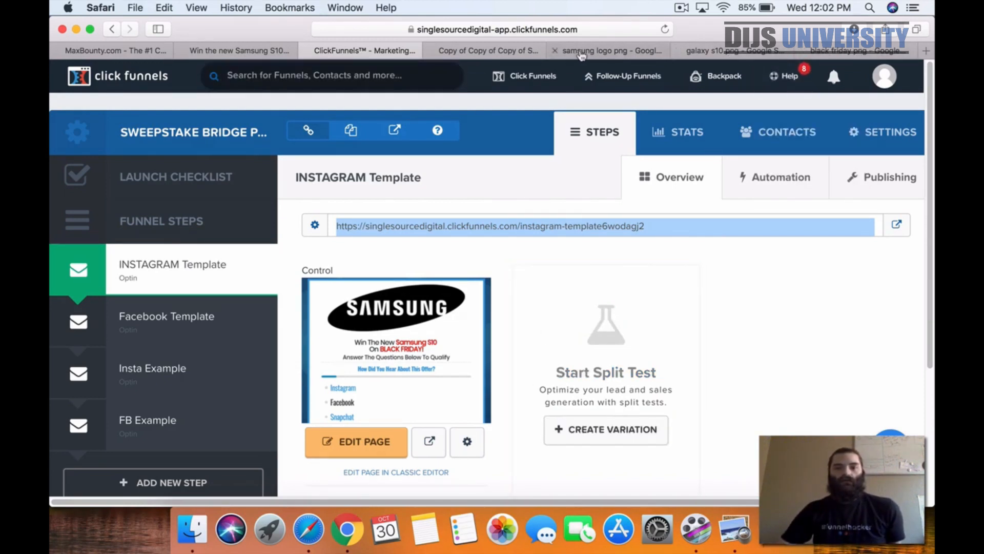
# - Return to Ads Manager in Chrome and paste the copied ClickFunnels INSTAGRAM Template link as the ad's website URL
pyautogui.click(346, 528)
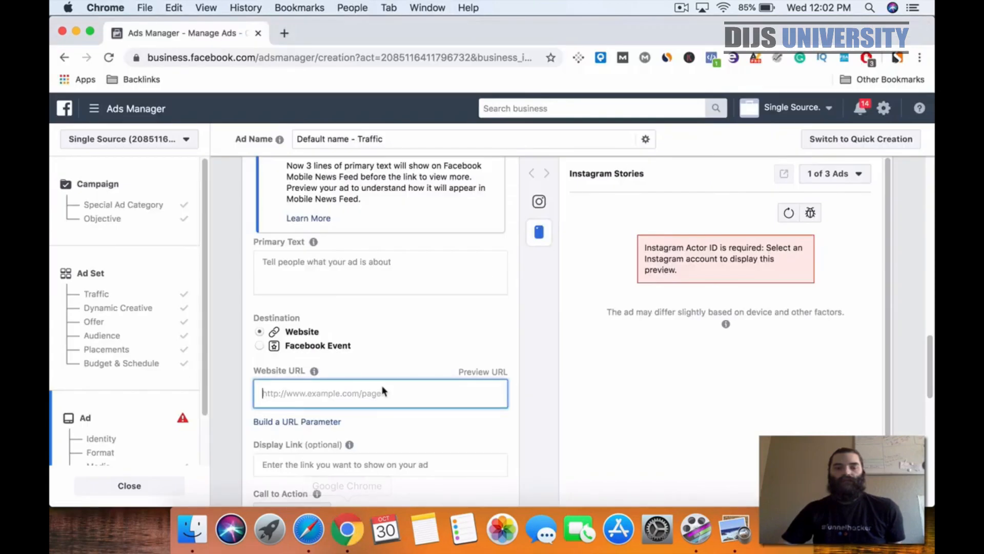
pyautogui.rightClick(375, 398)
pyautogui.click(277, 402)
pyautogui.rightClick(285, 396)
pyautogui.click(319, 365)
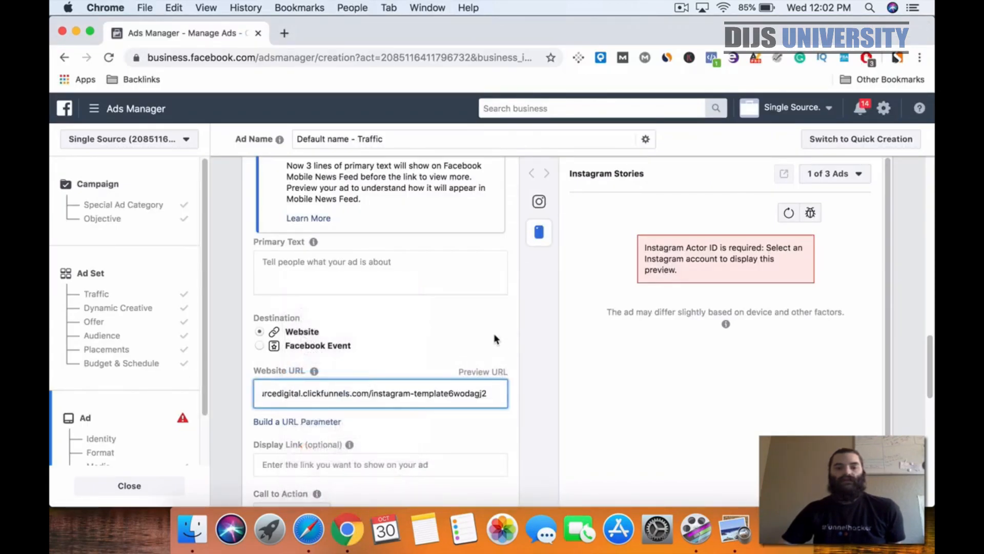
pyautogui.scroll(-3, 496, 341)
pyautogui.click(500, 373)
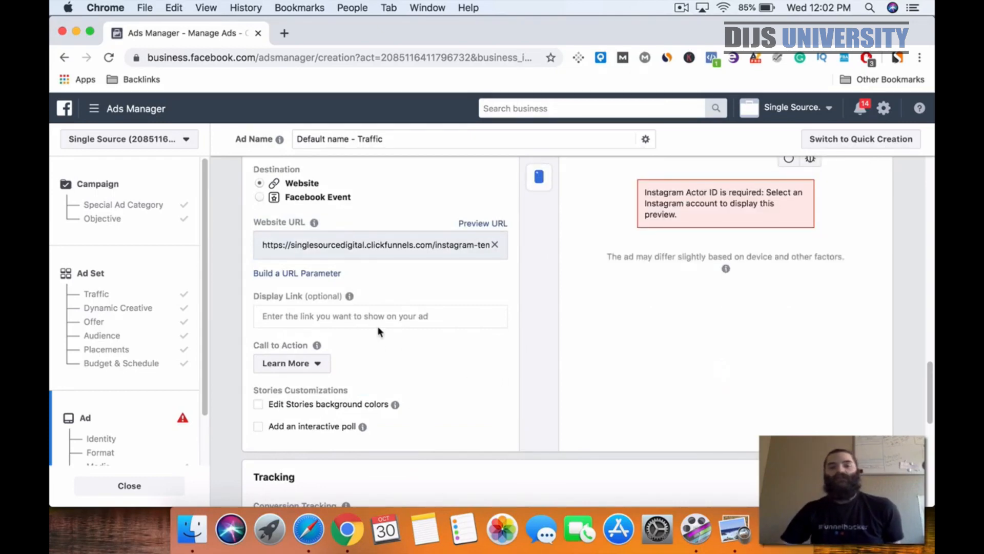
# - Review the ad's identity, format, media and Instagram Stories preview sections
pyautogui.scroll(10, 389, 370)
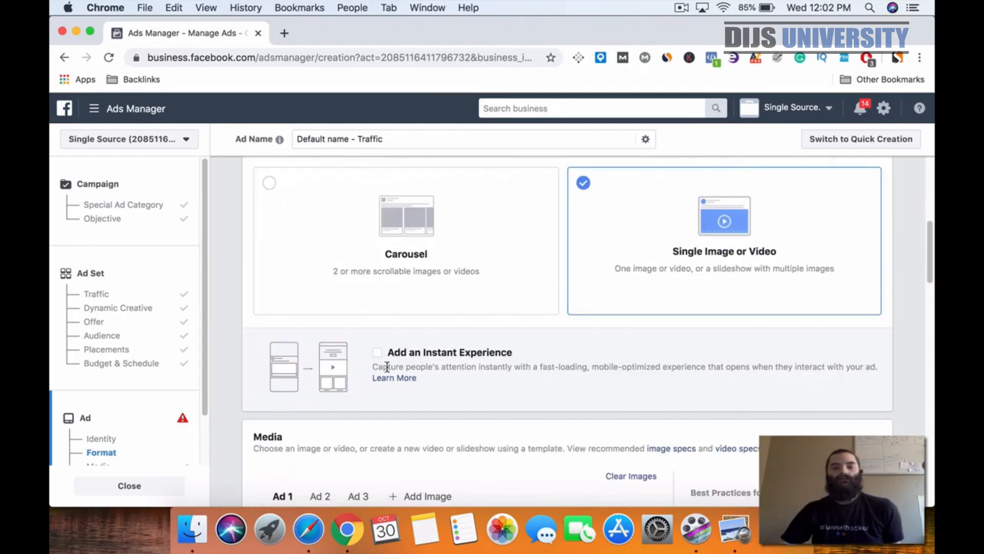
pyautogui.scroll(-2, 388, 368)
pyautogui.scroll(-6, 707, 412)
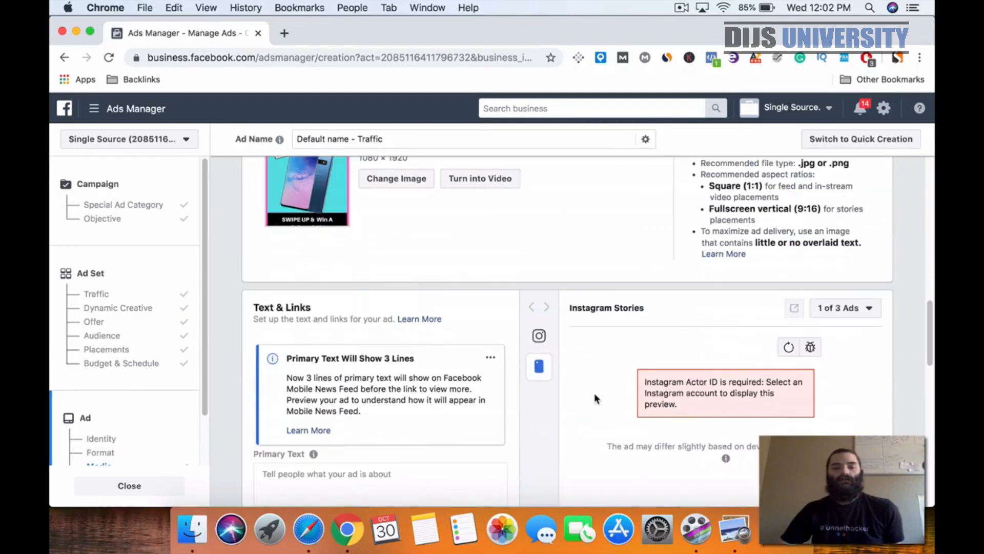
pyautogui.scroll(2, 573, 400)
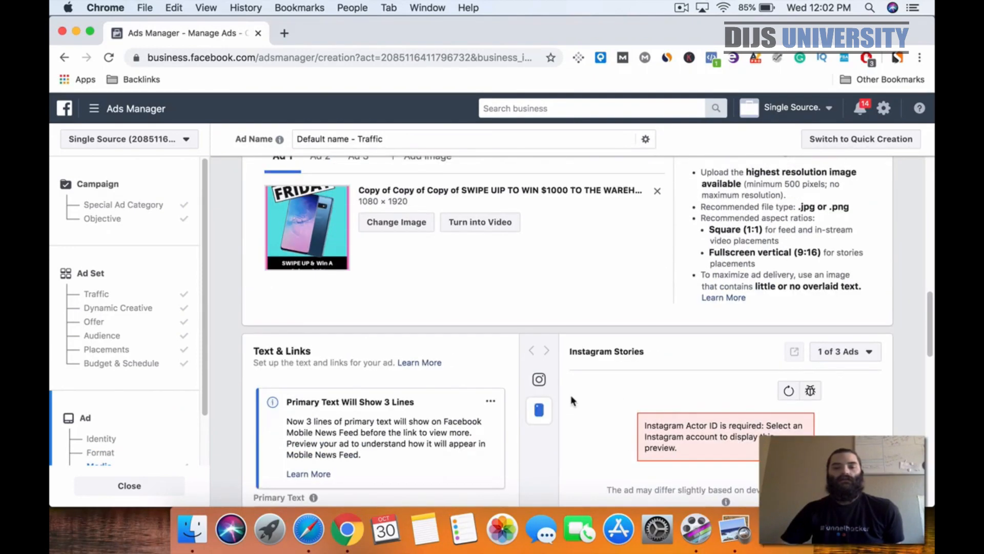
pyautogui.scroll(12, 570, 395)
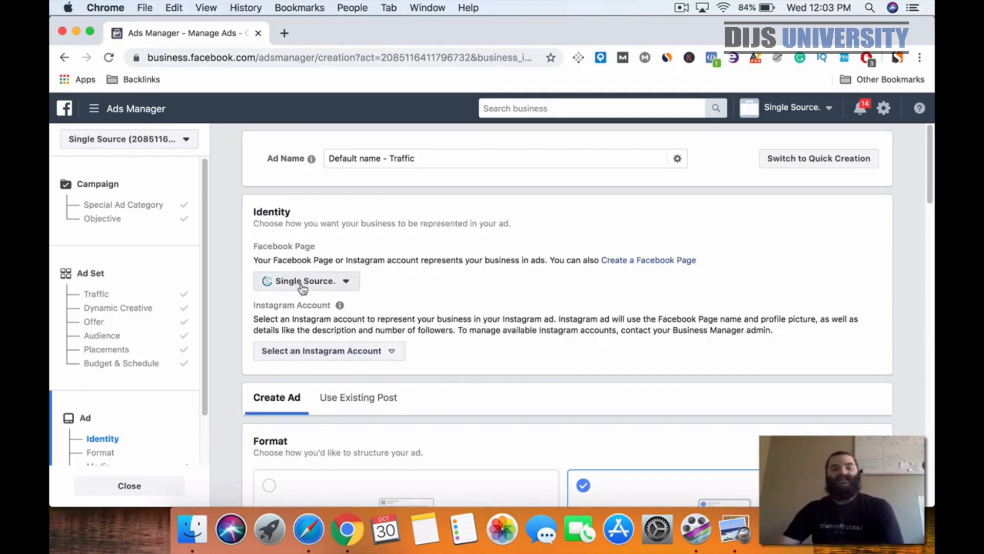
pyautogui.scroll(-3, 632, 326)
pyautogui.scroll(-20, 610, 330)
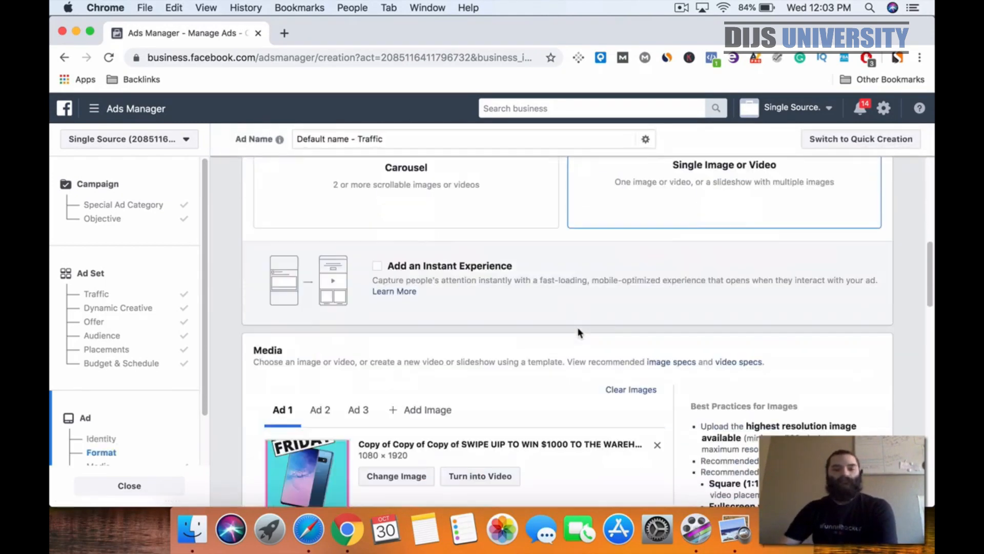
# - Check the ad's Facebook Pixel tracking settings and open the Instagram account choices in the Identity section
pyautogui.scroll(-3, 560, 334)
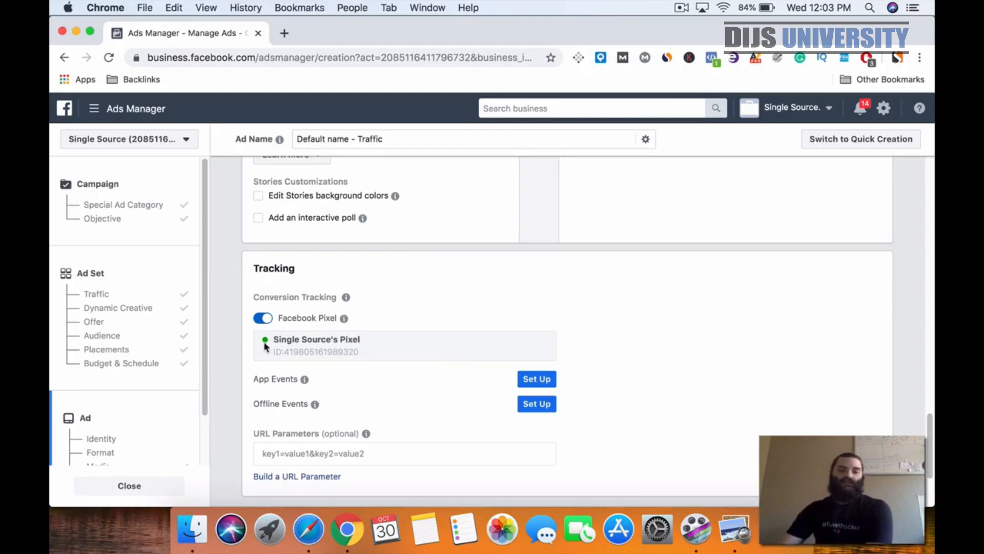
pyautogui.scroll(-3, 536, 355)
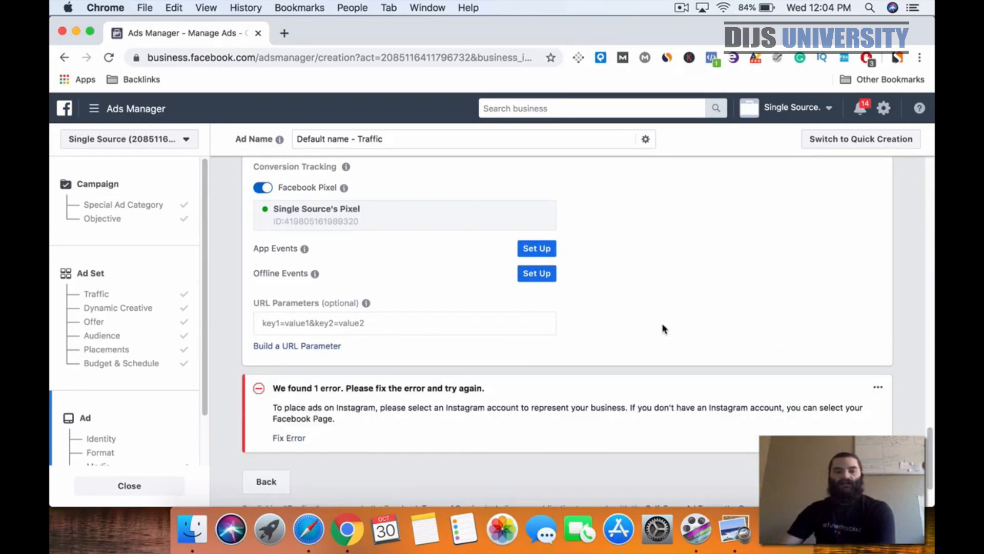
pyautogui.scroll(15, 664, 330)
pyautogui.scroll(5, 646, 331)
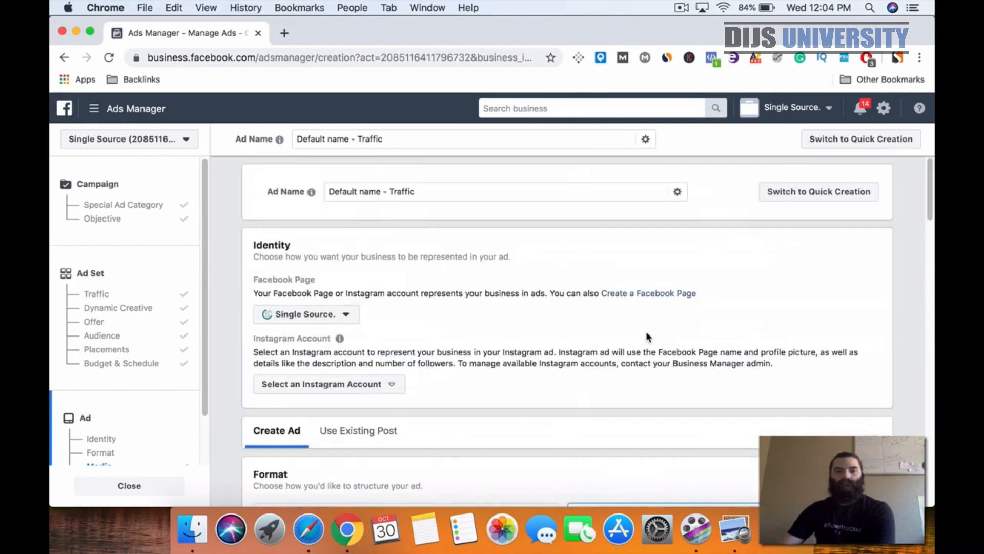
pyautogui.click(381, 353)
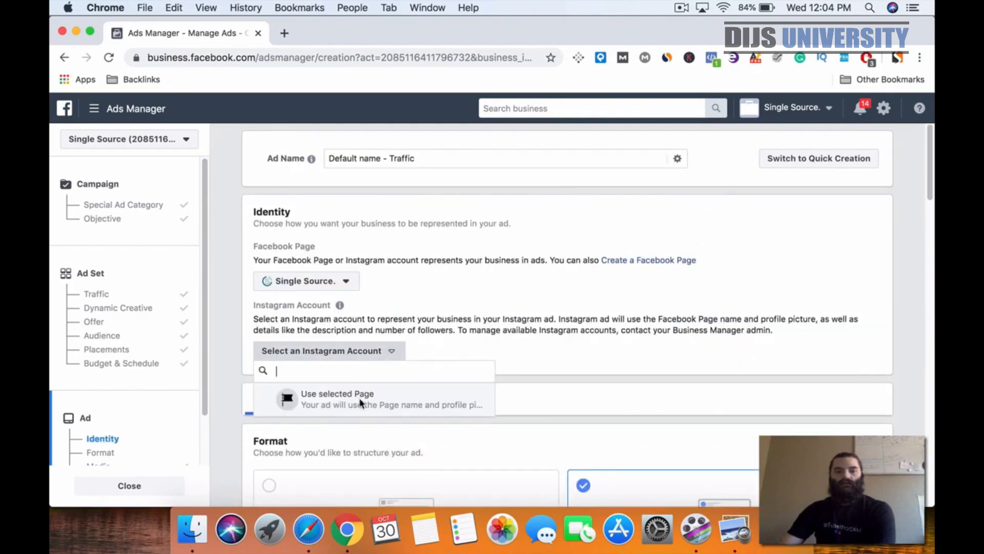
# - Review the ad's media, primary text, website URL, call to action and Instagram Stories preview
pyautogui.scroll(-10, 671, 321)
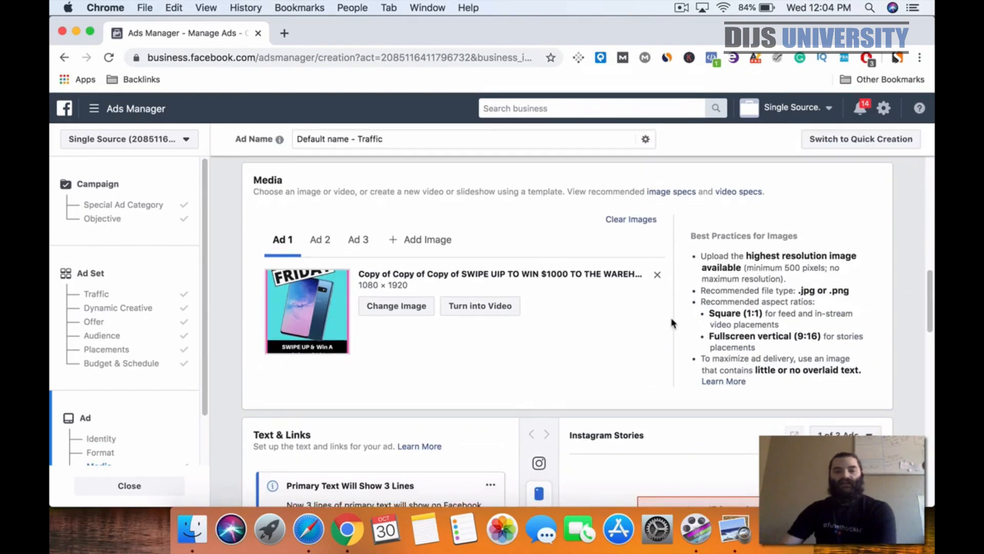
pyautogui.scroll(-8, 601, 300)
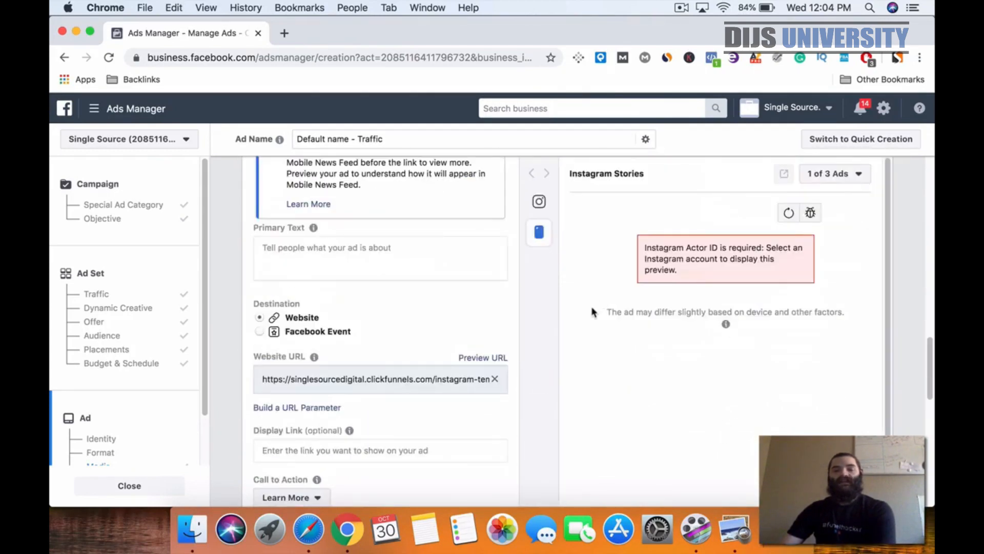
pyautogui.scroll(-4, 593, 311)
pyautogui.scroll(3, 536, 265)
pyautogui.scroll(5, 535, 265)
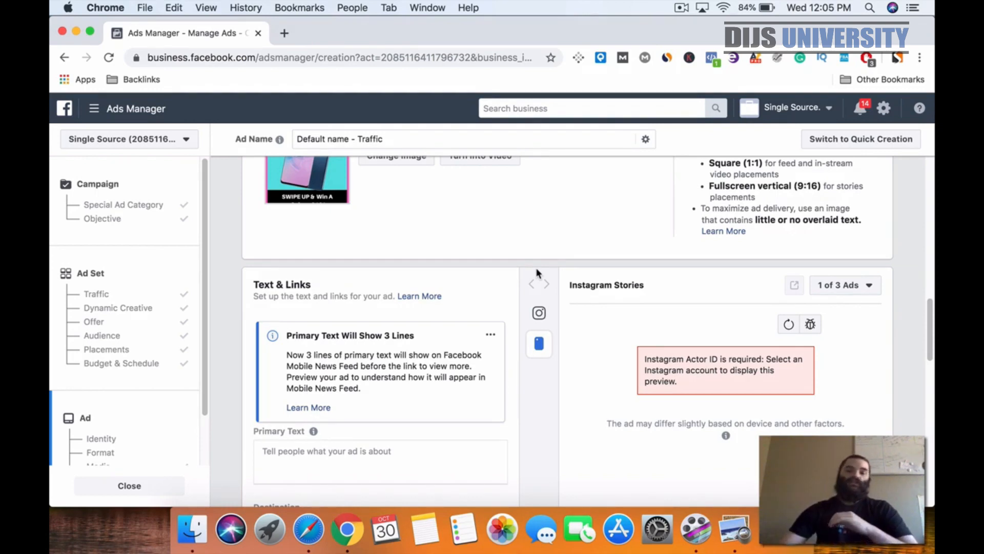
pyautogui.scroll(-15, 536, 268)
pyautogui.scroll(10, 612, 400)
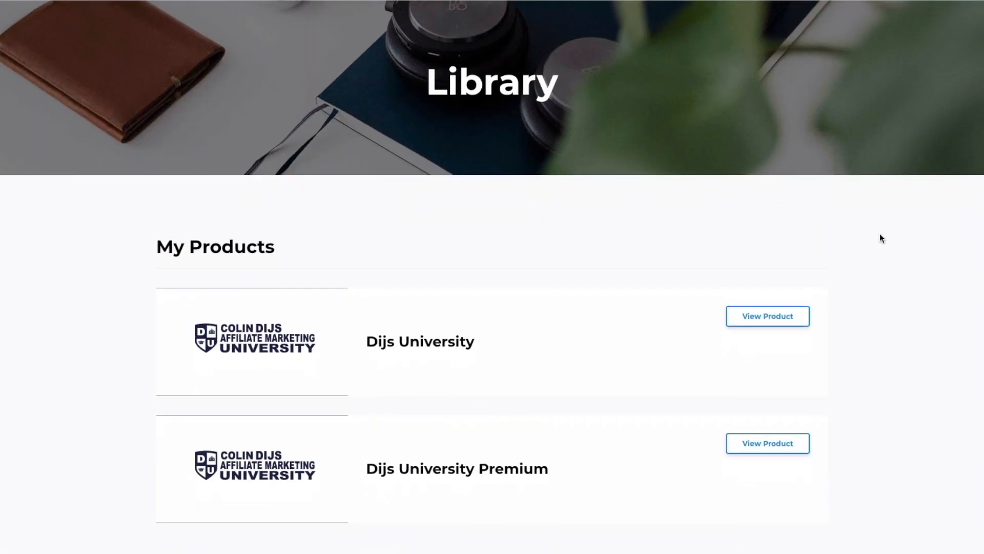
# - Open the Dijs University Premium product from the library and look over its Intro to CPA Marketing Course
pyautogui.scroll(-2, 879, 232)
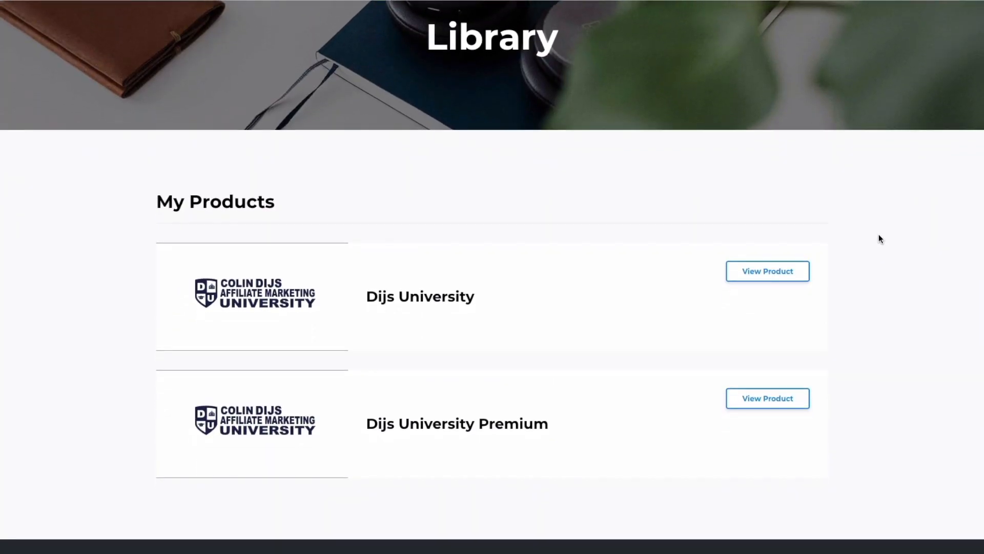
pyautogui.click(767, 400)
pyautogui.scroll(-3, 851, 235)
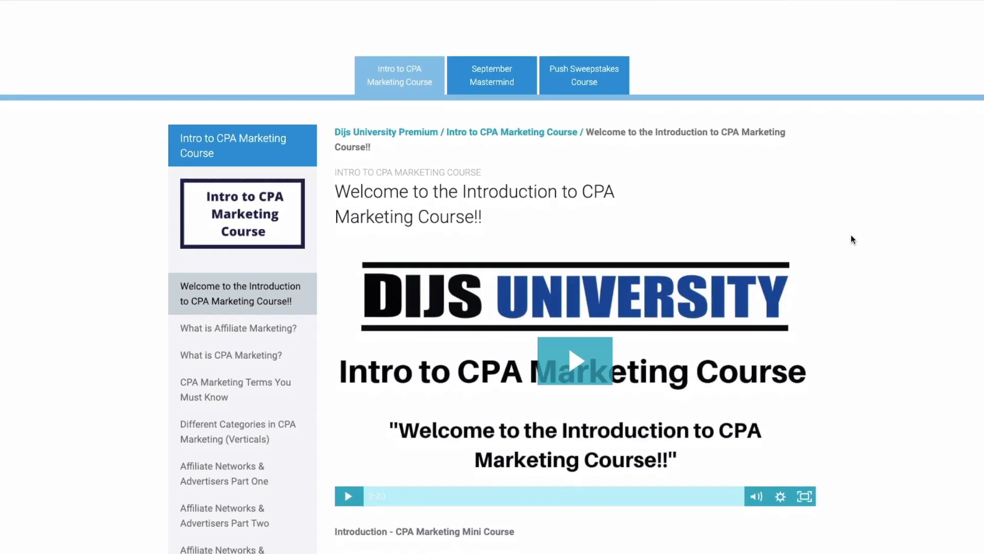
pyautogui.scroll(-3, 852, 239)
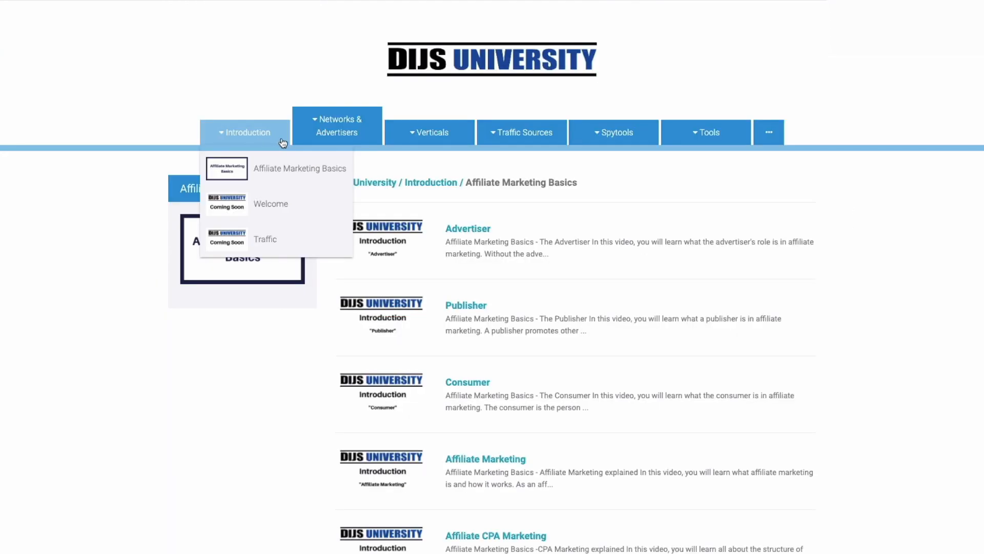
# - Browse the Dijs University course categories and read through the Facebook lesson list under Traffic Sources
pyautogui.moveTo(320, 142)
pyautogui.moveTo(415, 141)
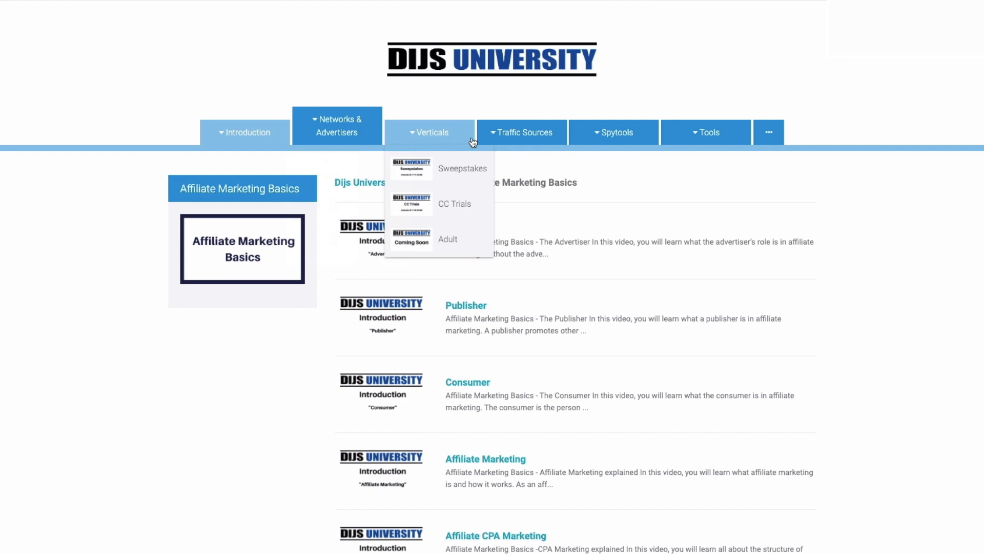
pyautogui.moveTo(505, 137)
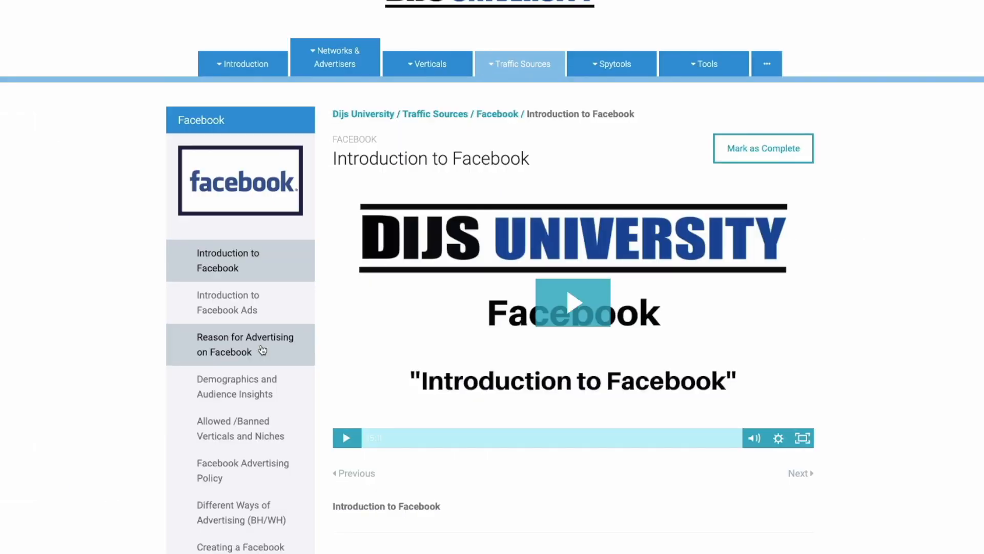
pyautogui.scroll(-3, 259, 343)
pyautogui.scroll(-2, 262, 350)
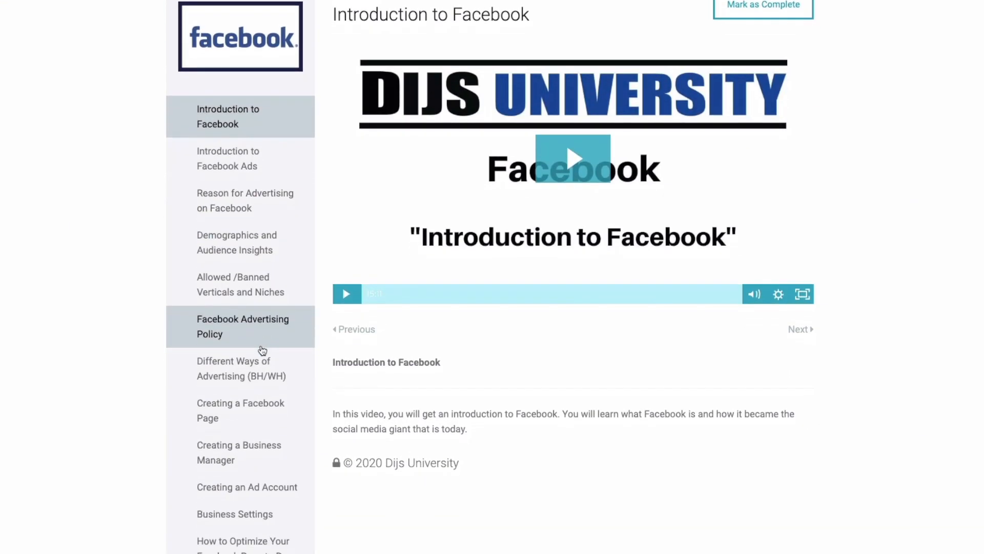
pyautogui.scroll(-3, 262, 350)
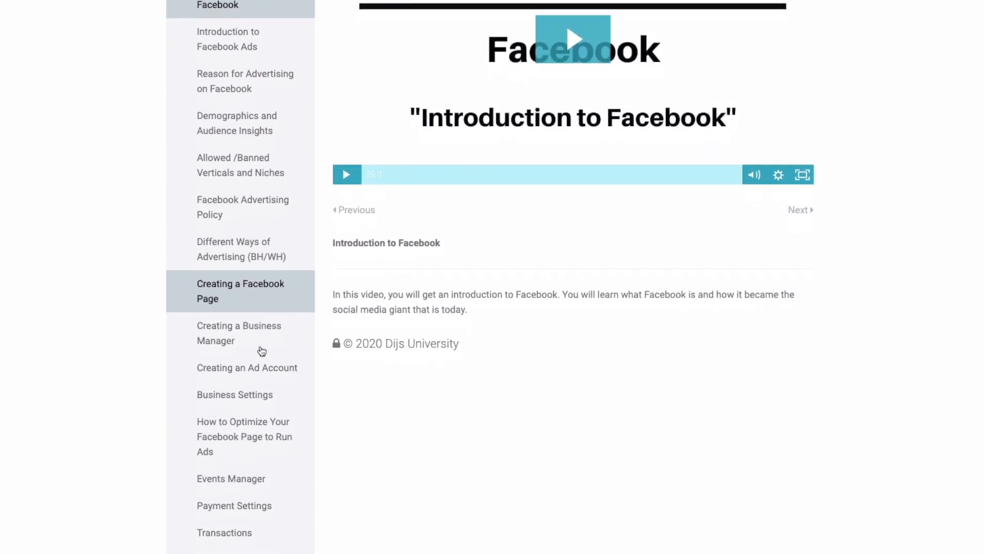
pyautogui.scroll(-1, 260, 347)
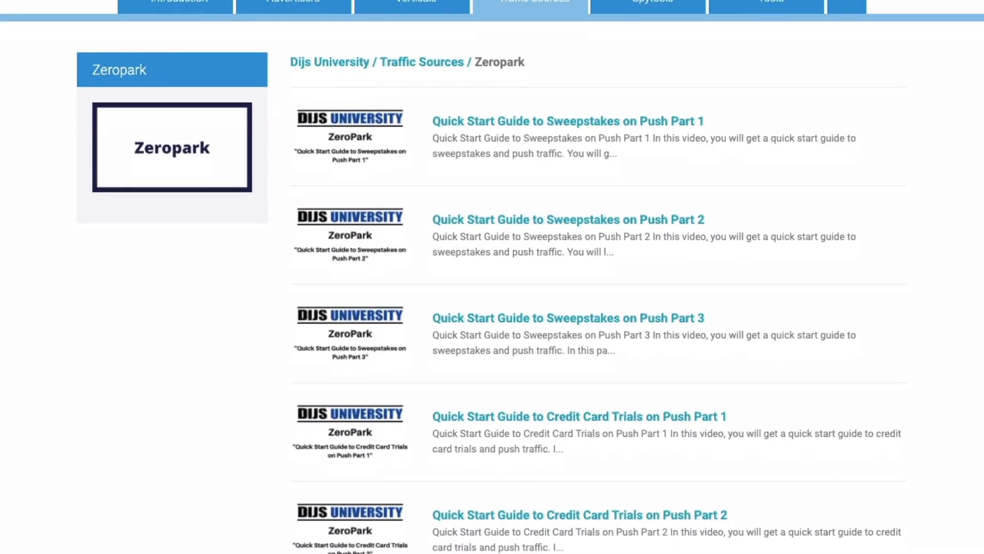
# - Look through the Zeropark quick start guides on sweepstakes and credit card trials with push traffic
pyautogui.scroll(-3, 492, 277)
pyautogui.scroll(-1, 492, 276)
pyautogui.scroll(3, 492, 277)
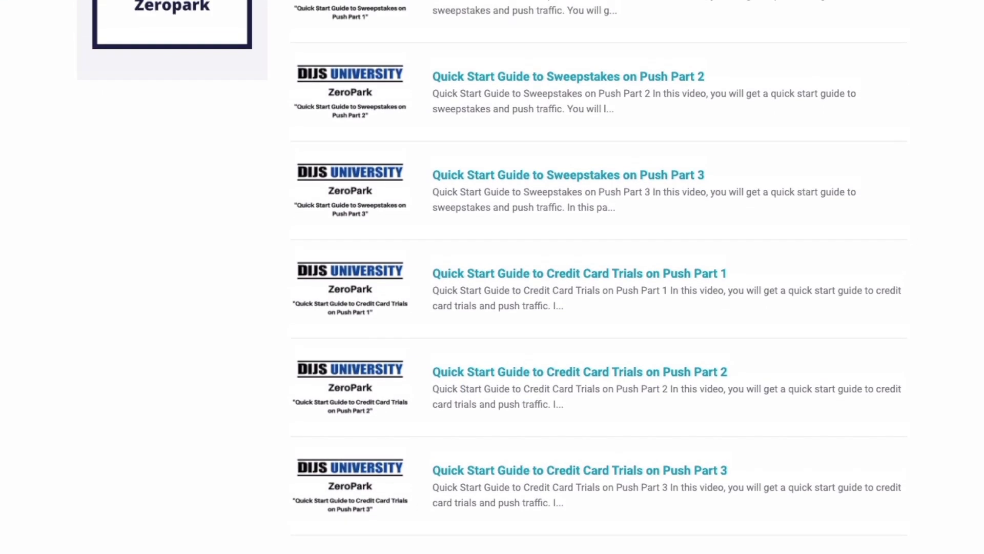